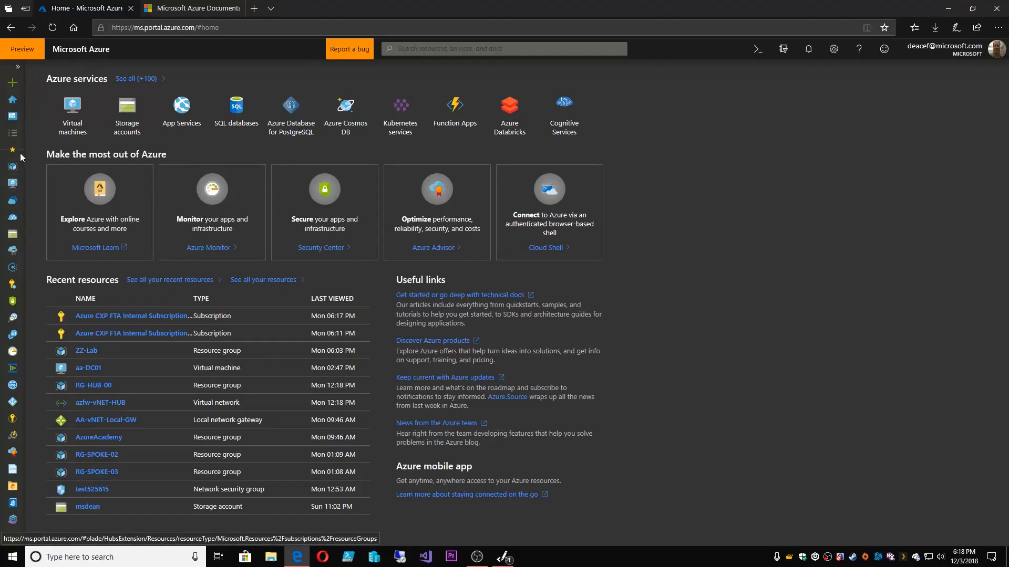
# - Open the Quickstart Center from all services and select the guide for setting up an Azure environment
pyautogui.click(12, 133)
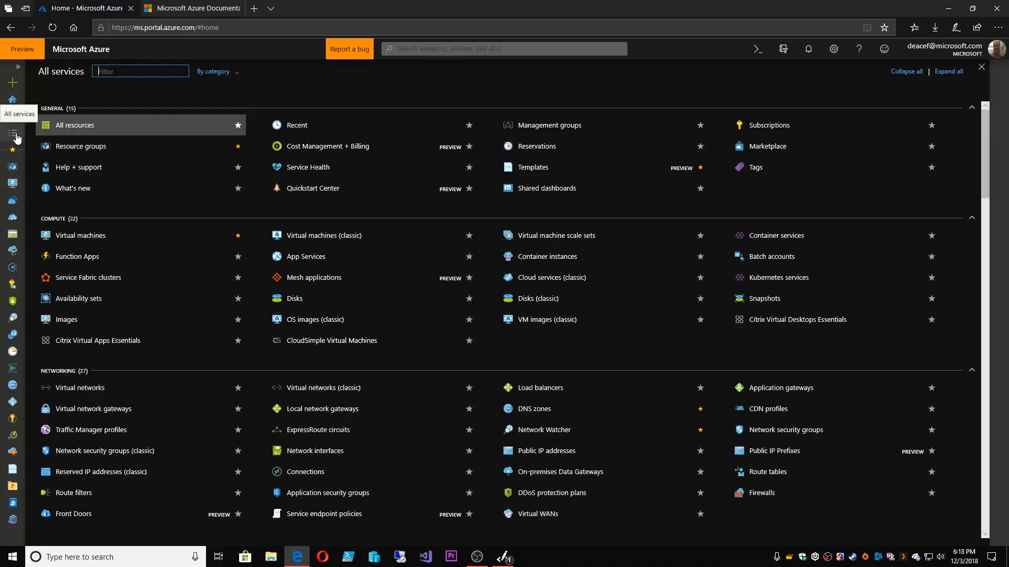
pyautogui.click(314, 188)
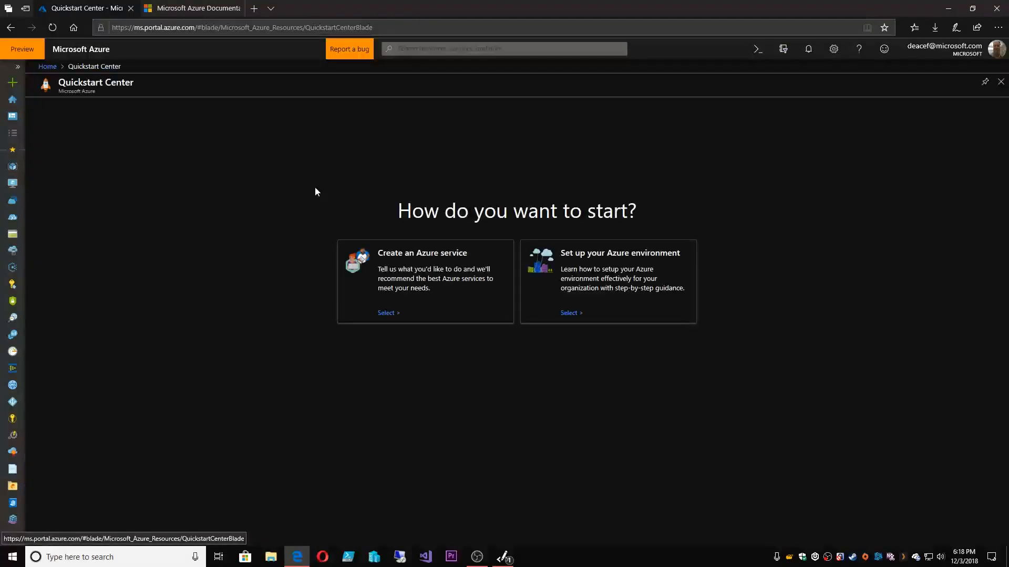
pyautogui.click(571, 313)
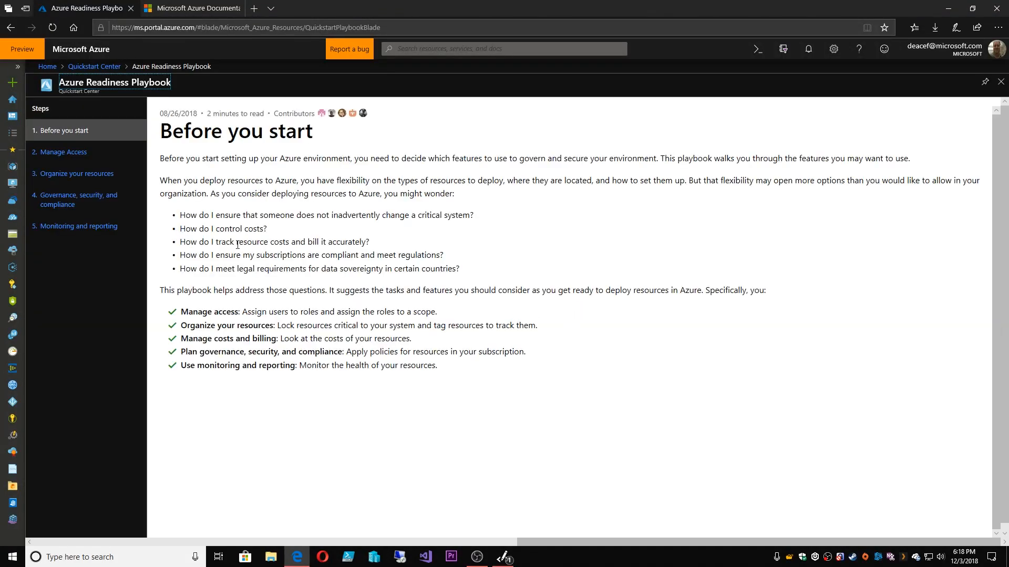
# - Review the playbook's sections on managing access, organizing resources, and governance, security and compliance
pyautogui.click(62, 148)
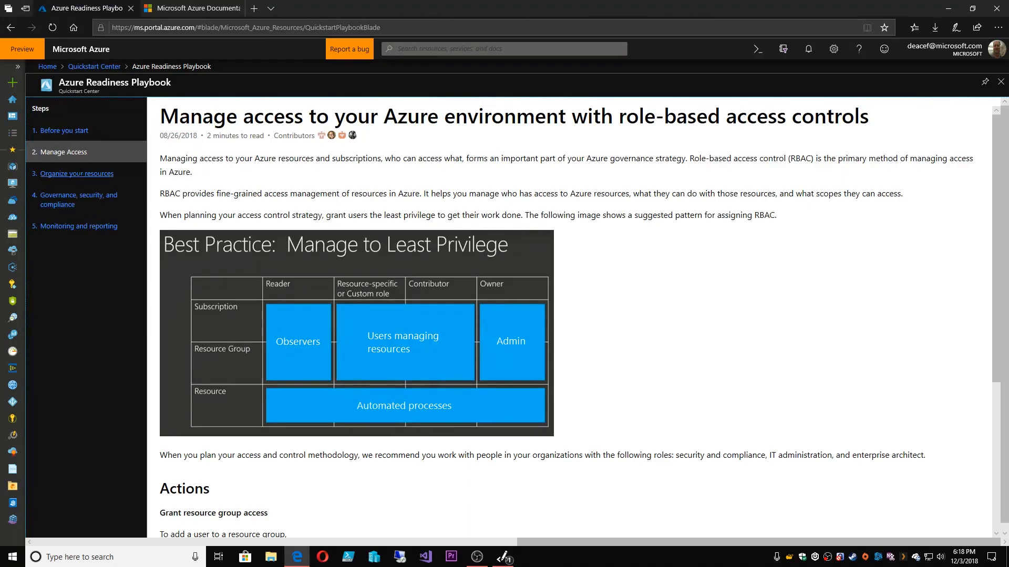
pyautogui.click(76, 174)
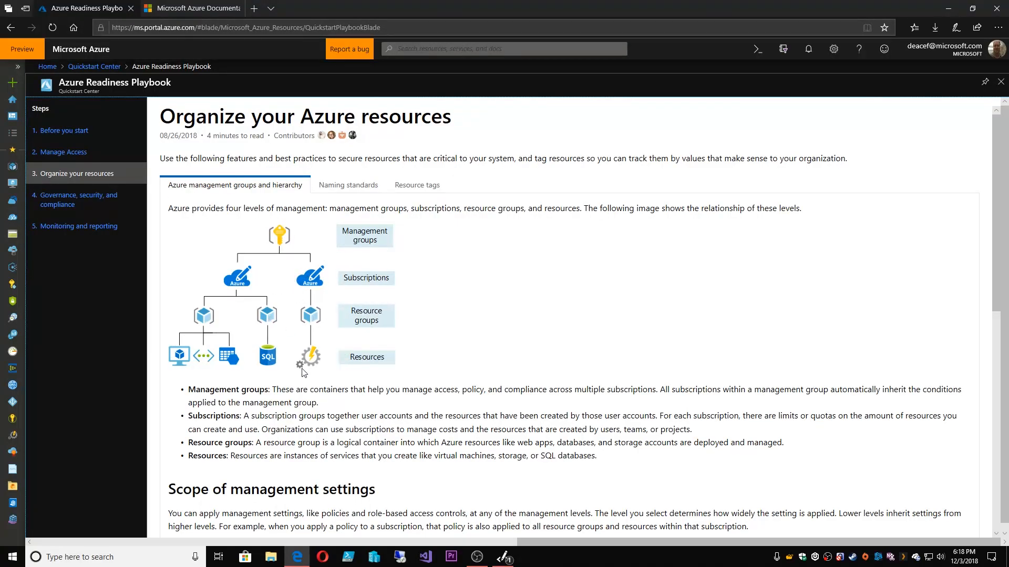
pyautogui.click(105, 198)
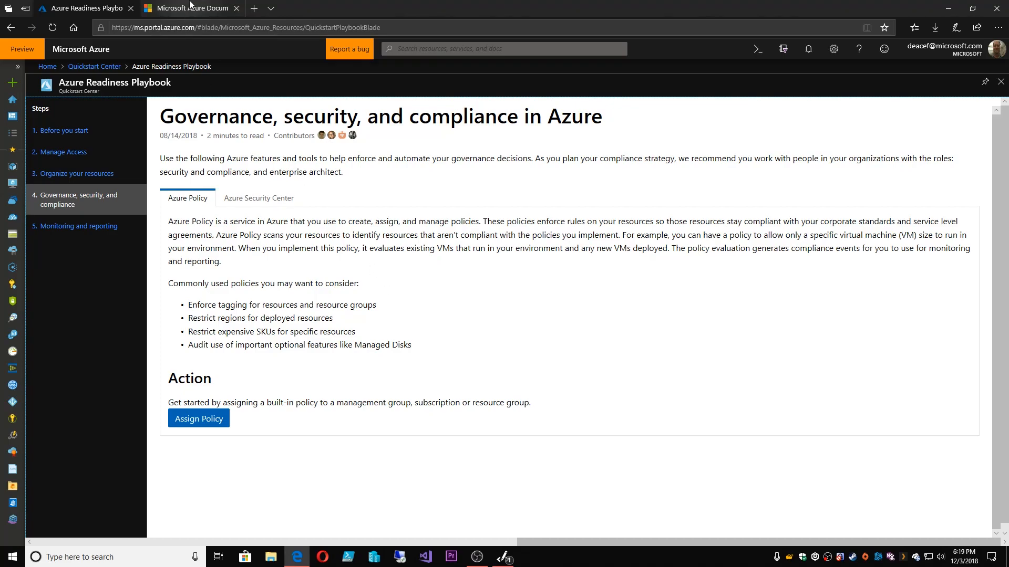
# - Switch to the Azure documentation, find Azure Policy among the Management Tools products, and open its Overview of Azure Policy article
pyautogui.click(192, 8)
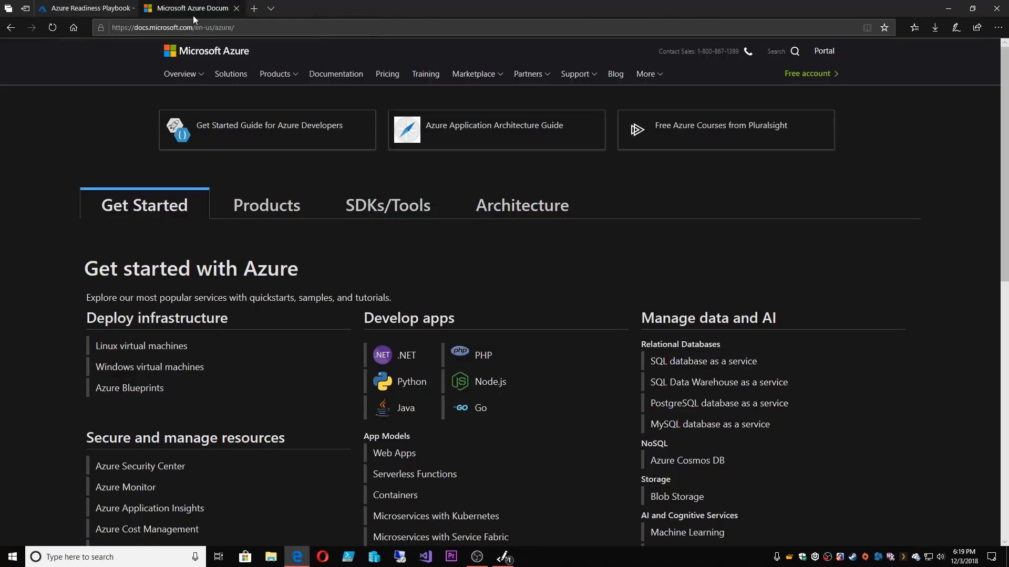
pyautogui.click(275, 210)
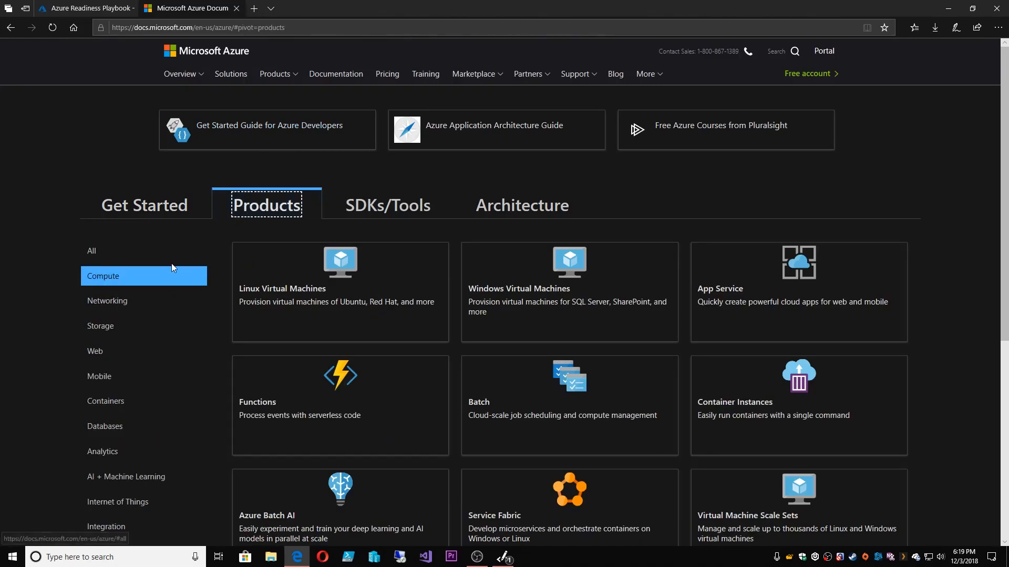
pyautogui.scroll(-5, 171, 267)
pyautogui.click(135, 313)
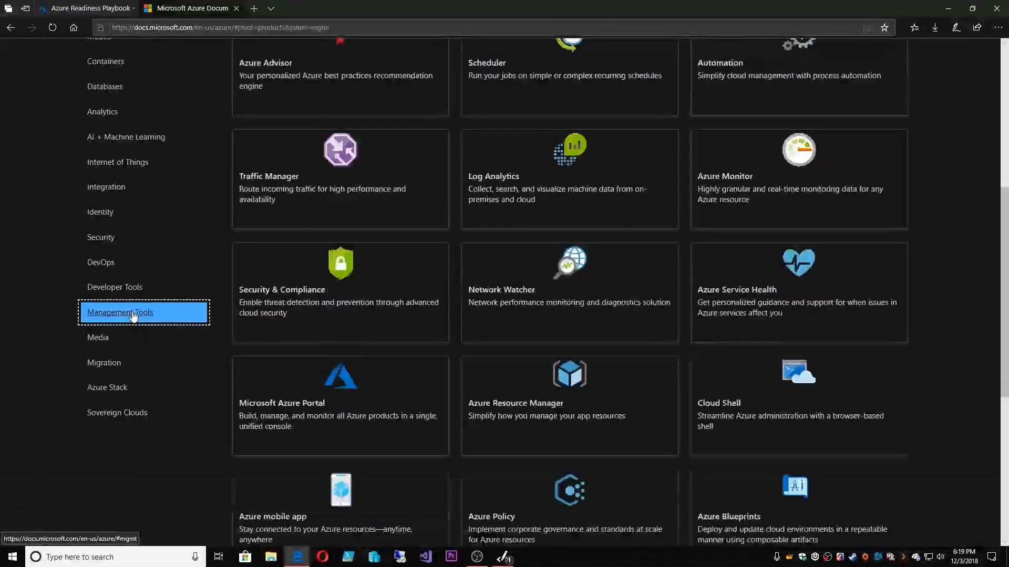
pyautogui.scroll(-4, 476, 334)
pyautogui.click(476, 332)
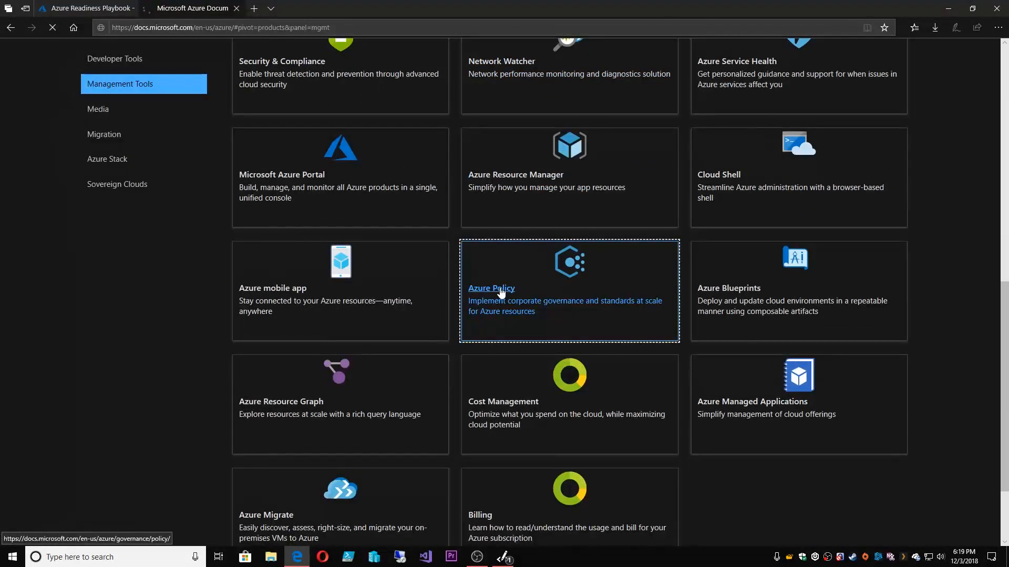
pyautogui.click(108, 173)
pyautogui.click(142, 188)
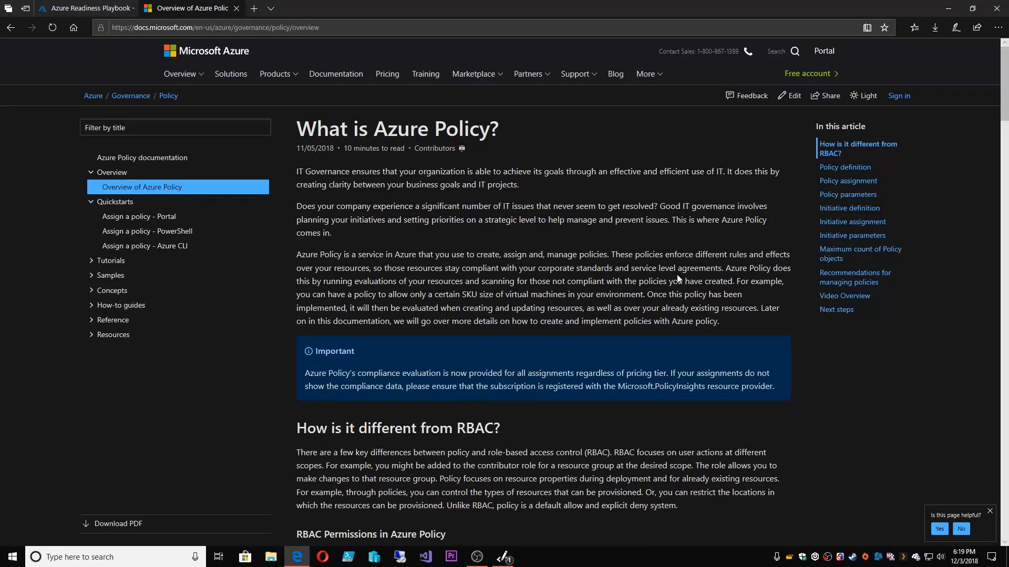
# - Read the overview article's sections on the maximum count of Policy objects and the recommendations for managing policies
pyautogui.scroll(-2, 677, 275)
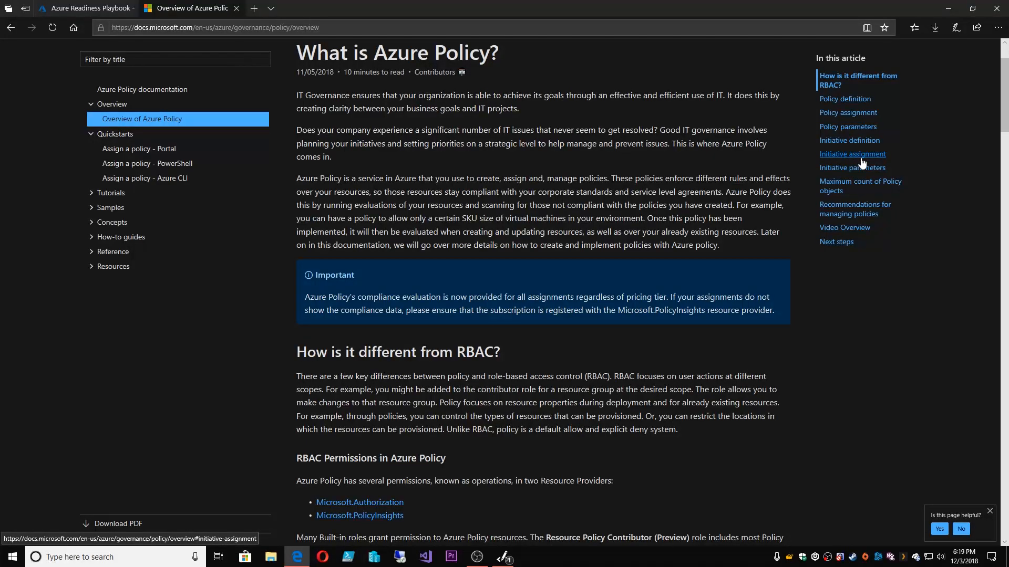
pyautogui.click(846, 181)
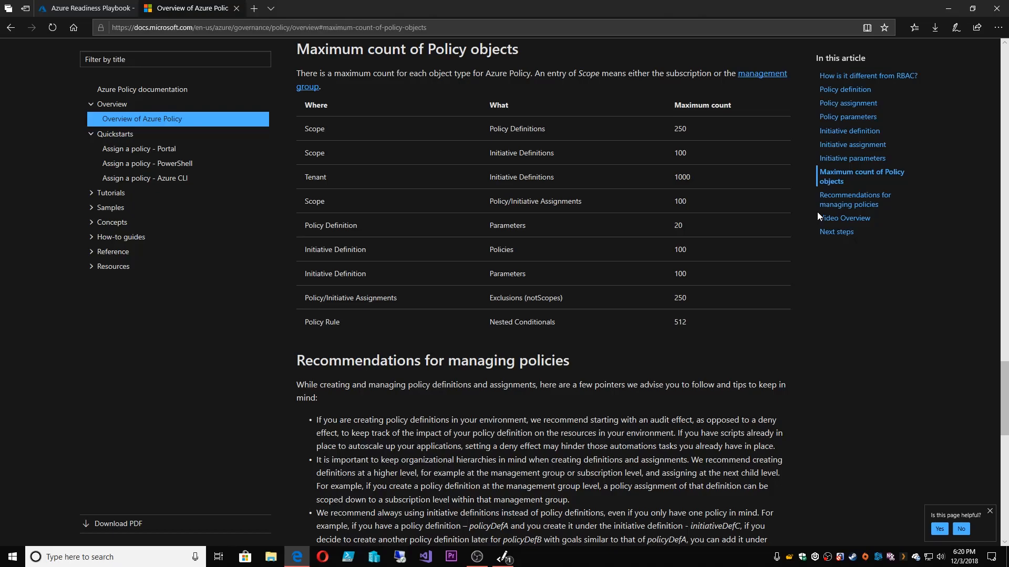
pyautogui.click(852, 200)
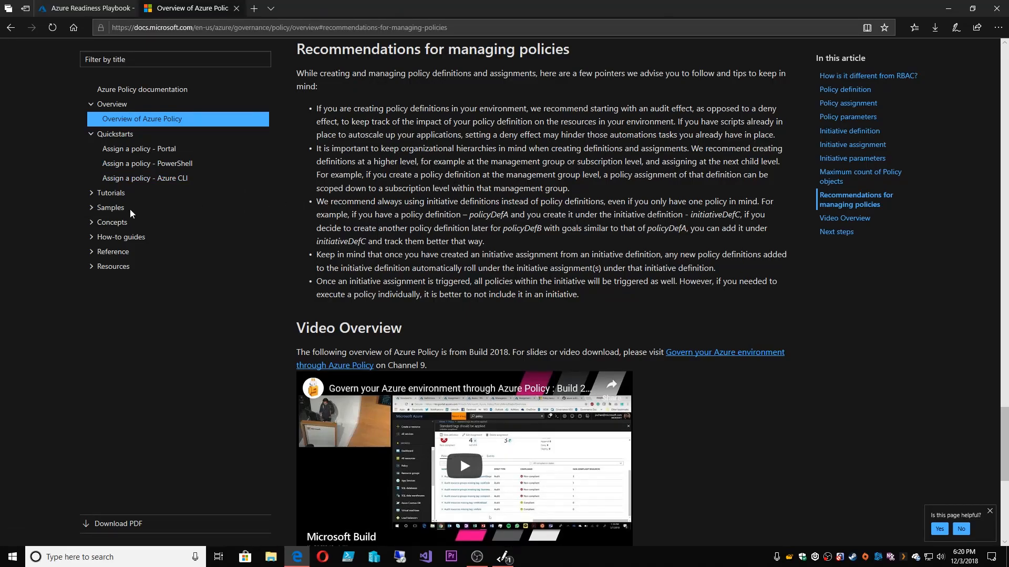
# - Open the Allowed resource types sample under the general resource type samples and examine its JSON template
pyautogui.click(93, 211)
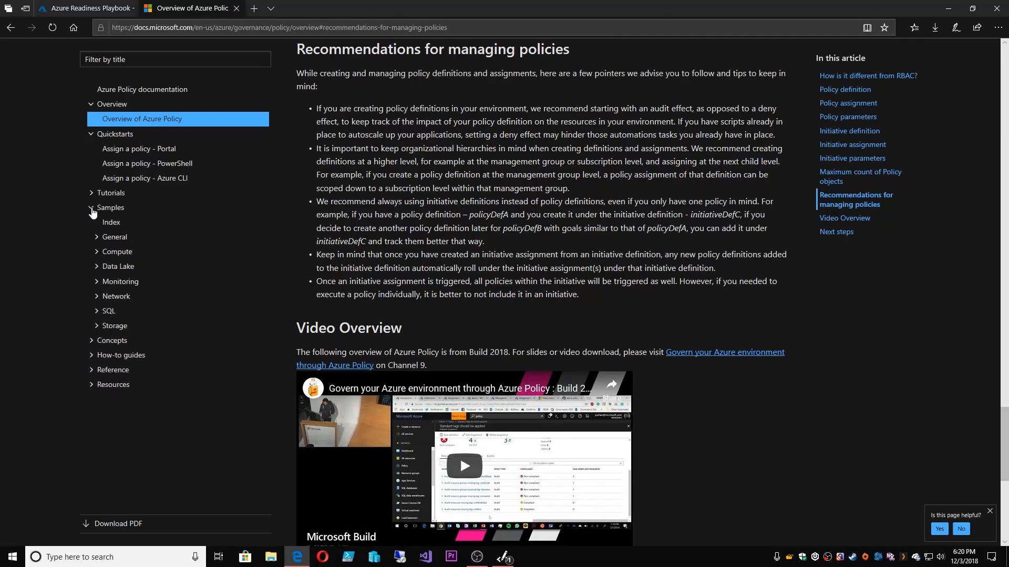
pyautogui.click(96, 239)
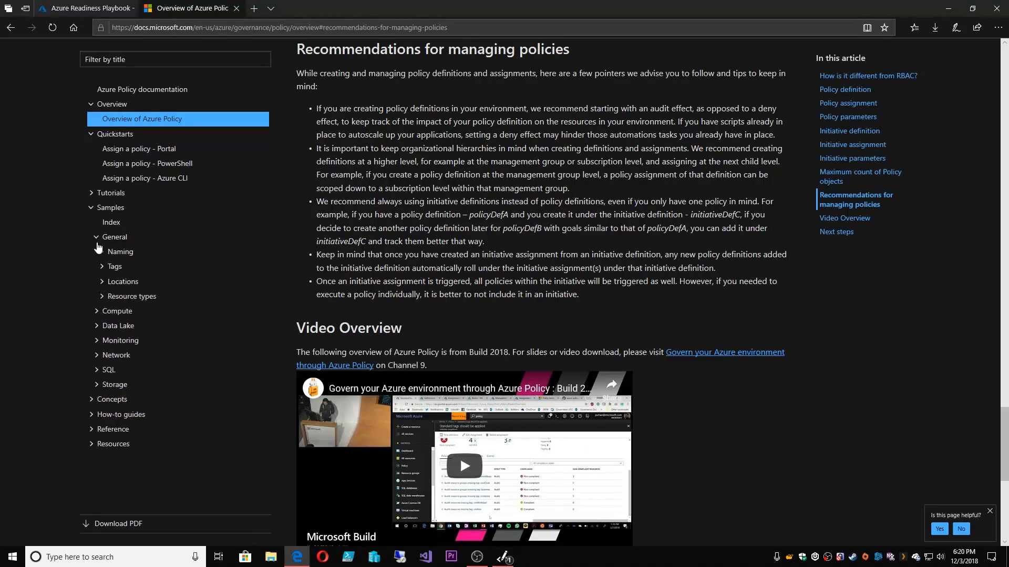
pyautogui.click(102, 296)
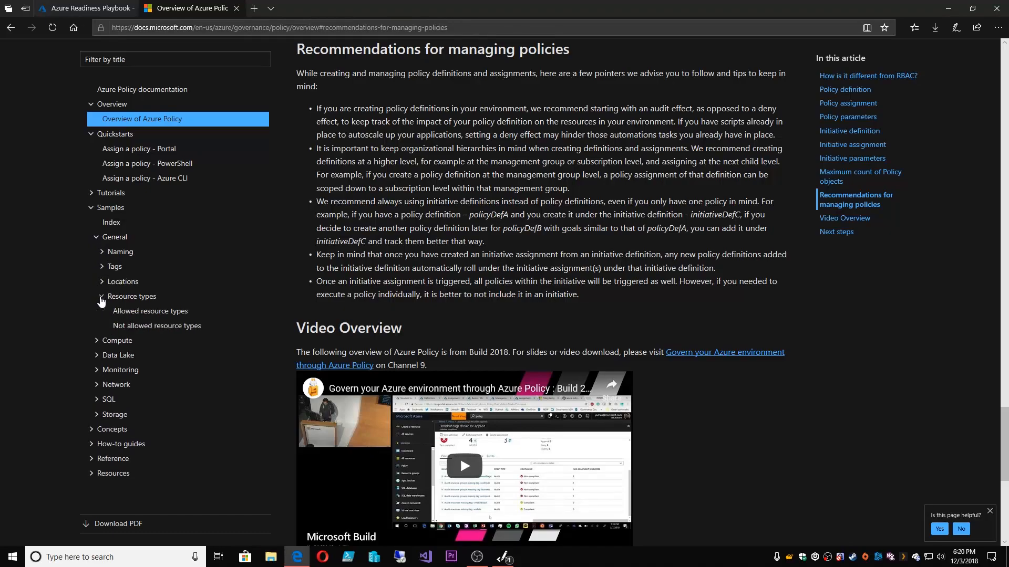
pyautogui.click(141, 311)
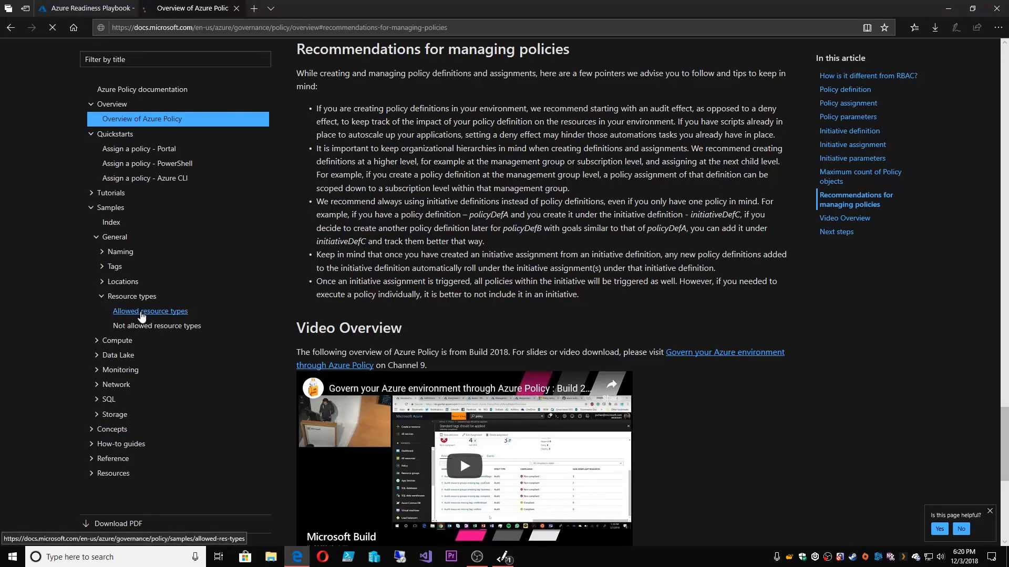
pyautogui.scroll(-3, 533, 332)
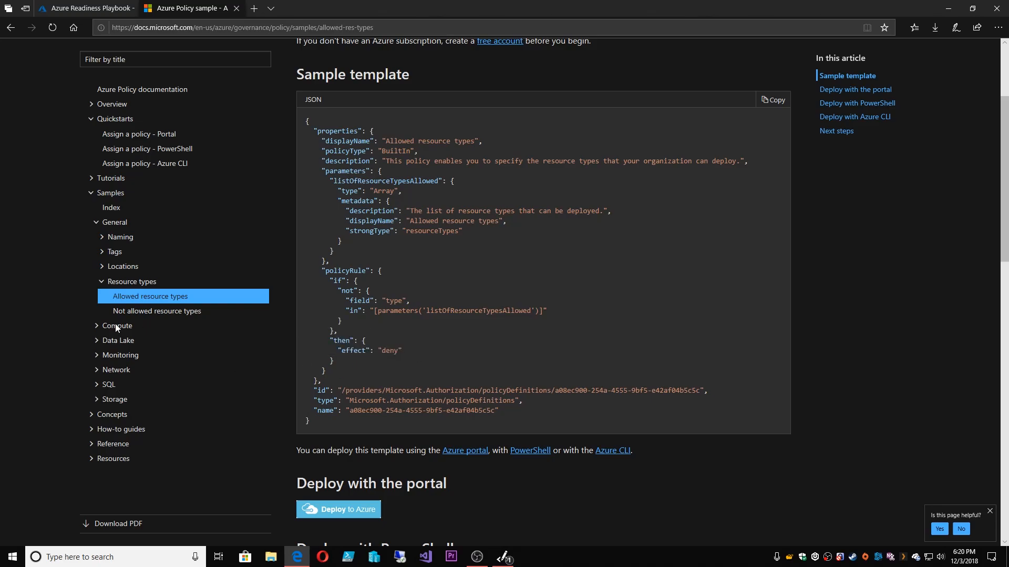
# - Open the NSG X on every subnet sample among the network security group samples and highlight the deny effect in its JSON template
pyautogui.click(96, 371)
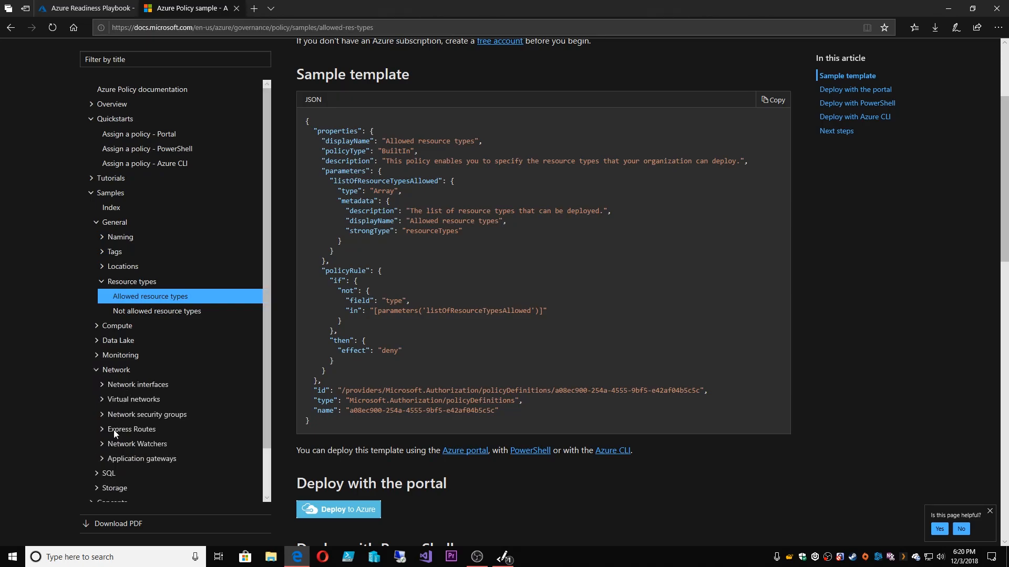
pyautogui.click(122, 416)
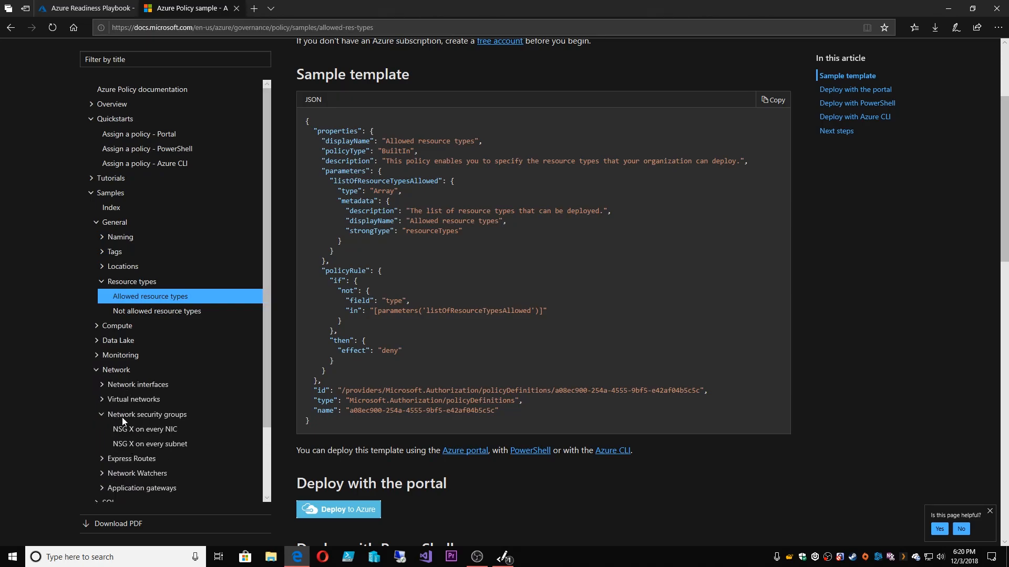
pyautogui.click(134, 445)
pyautogui.scroll(-5, 472, 352)
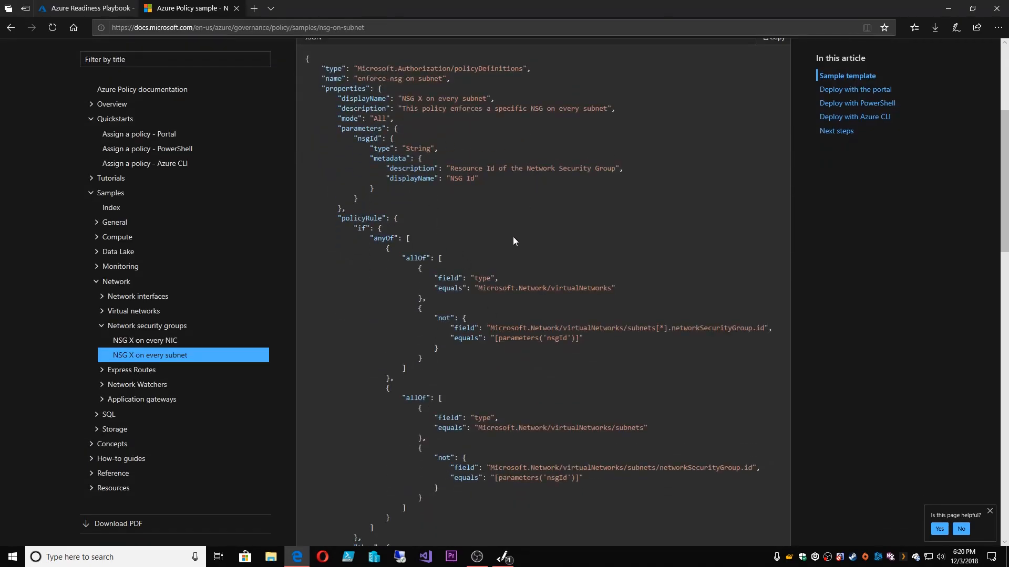
pyautogui.scroll(-2, 329, 92)
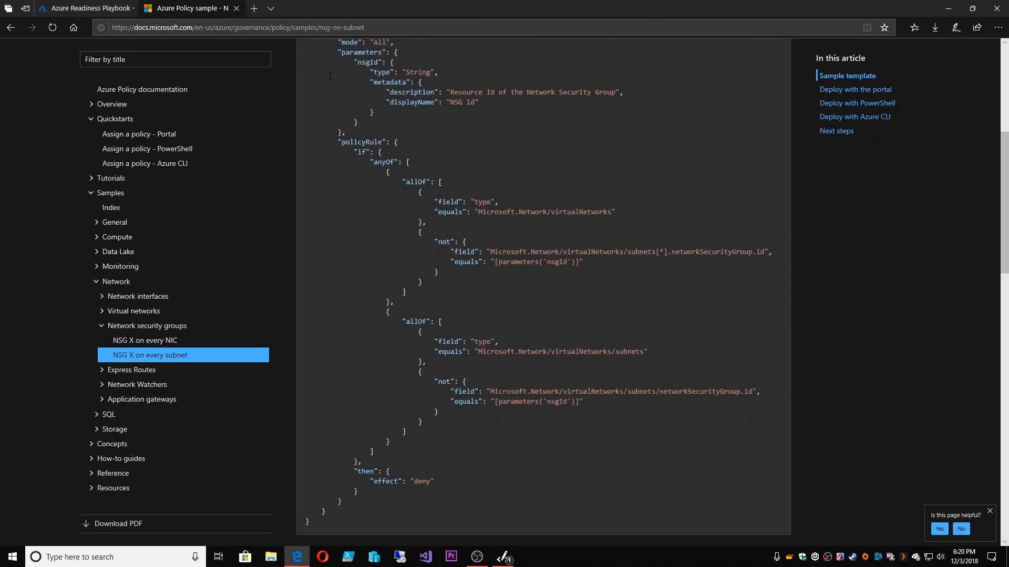
pyautogui.moveTo(350, 469); pyautogui.dragTo(478, 484)
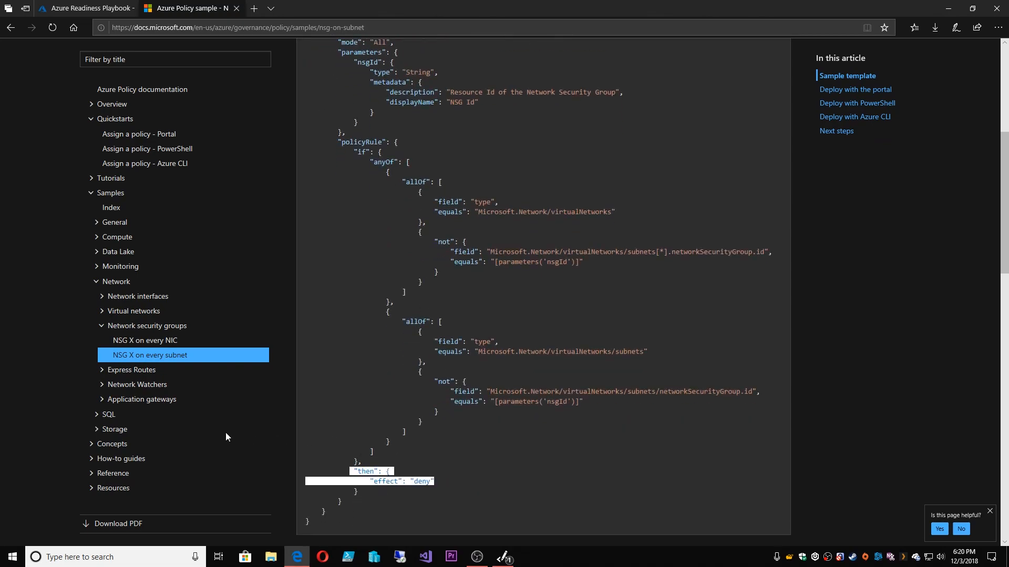
pyautogui.scroll(8, 276, 312)
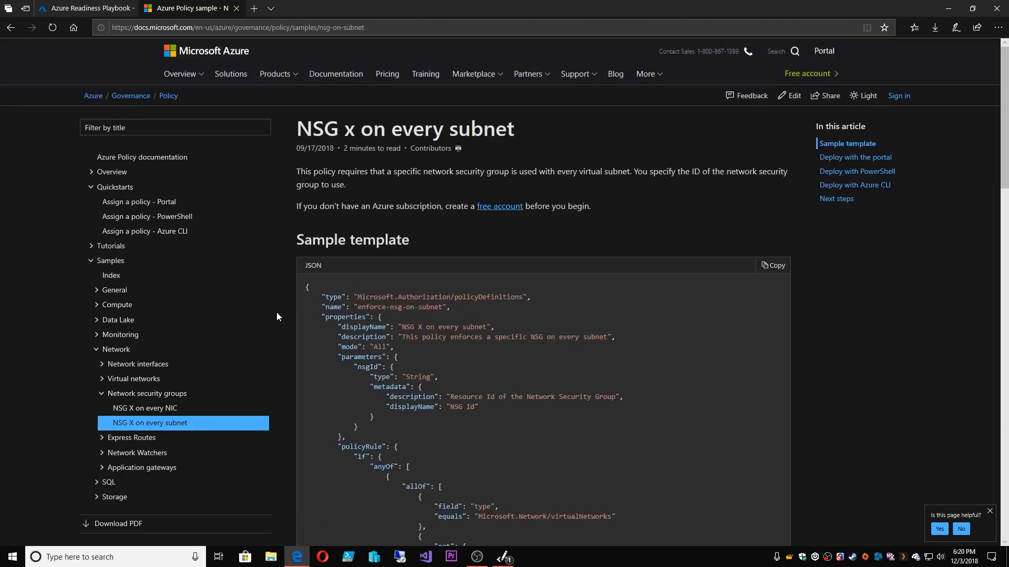
# - Return to the main Azure Policy documentation page and expand its how-to guides, reference and resources sections
pyautogui.click(172, 97)
pyautogui.click(92, 291)
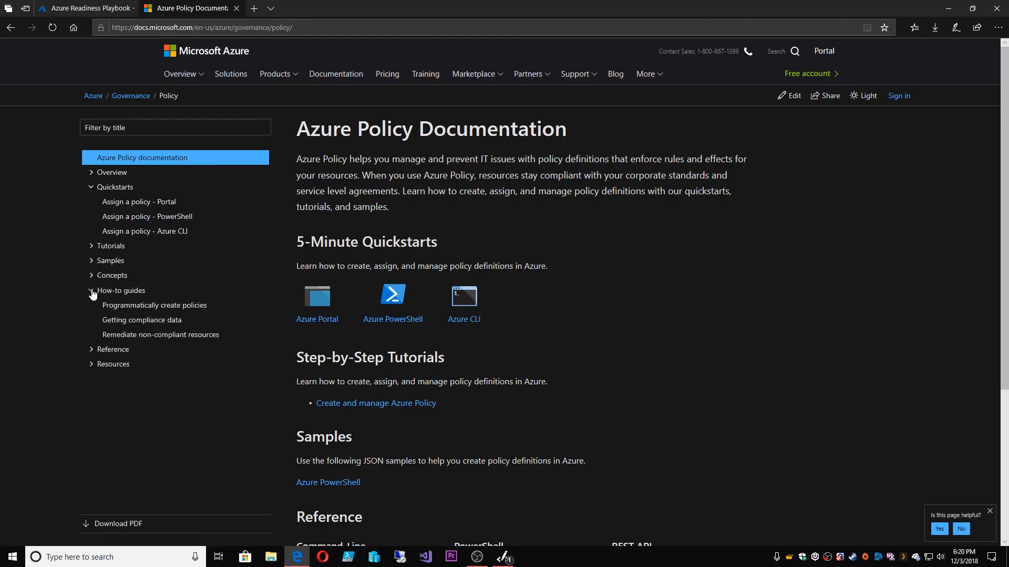
pyautogui.click(91, 364)
pyautogui.click(91, 350)
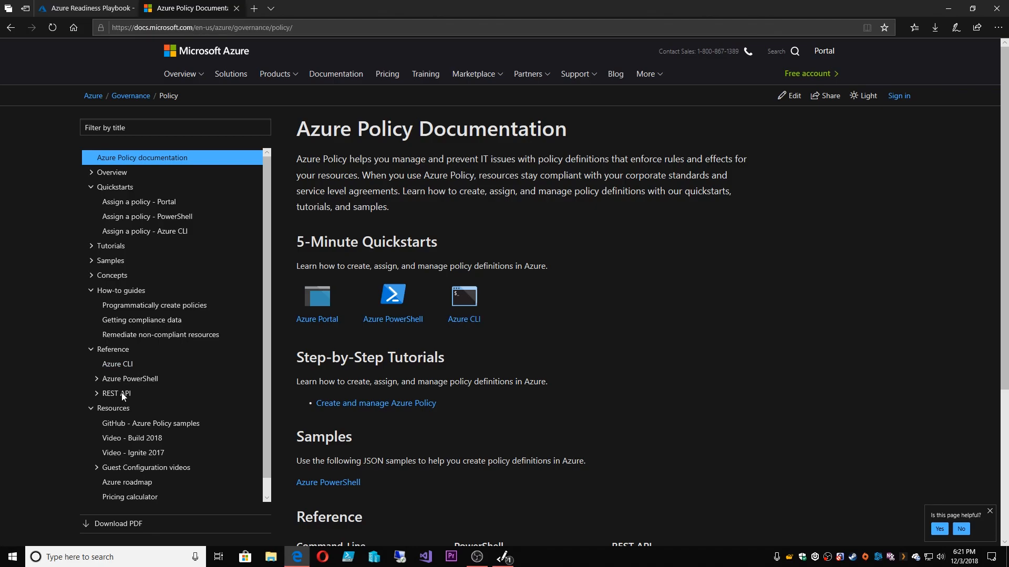
# - Switch back to the Azure portal, open Policy from the playbook's Assign Policy action, and show the Getting started page
pyautogui.click(112, 9)
pyautogui.click(204, 416)
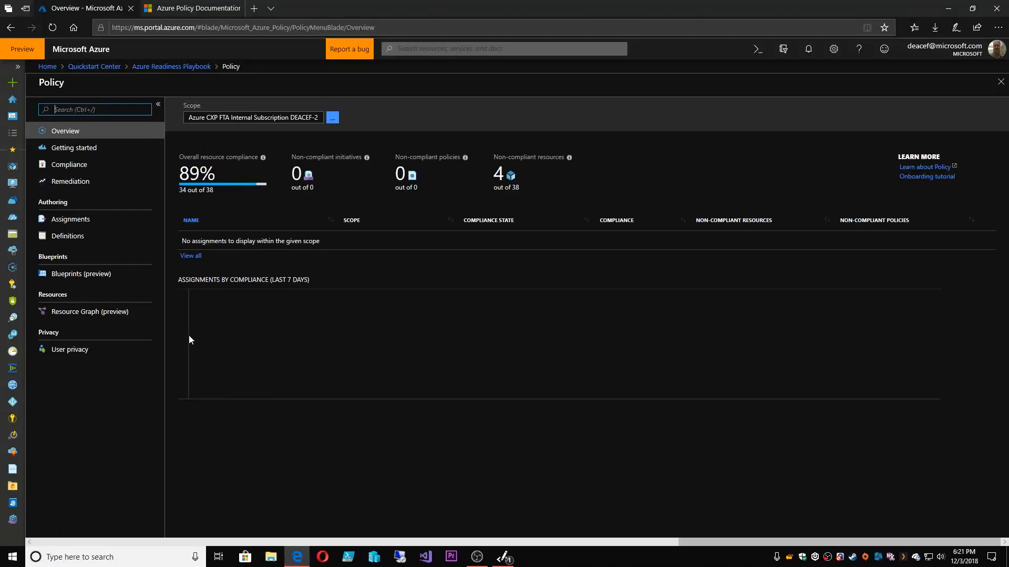
pyautogui.click(73, 147)
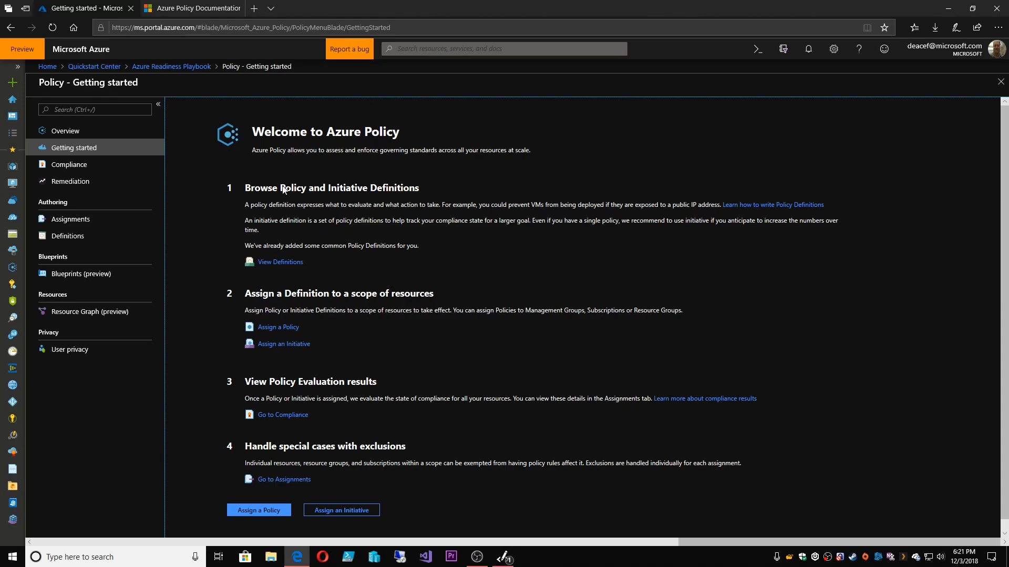
# - Review the management group hierarchy in the playbook's Organize your resources section, and reopen Policy from the governance section
pyautogui.click(22, 136)
pyautogui.click(317, 190)
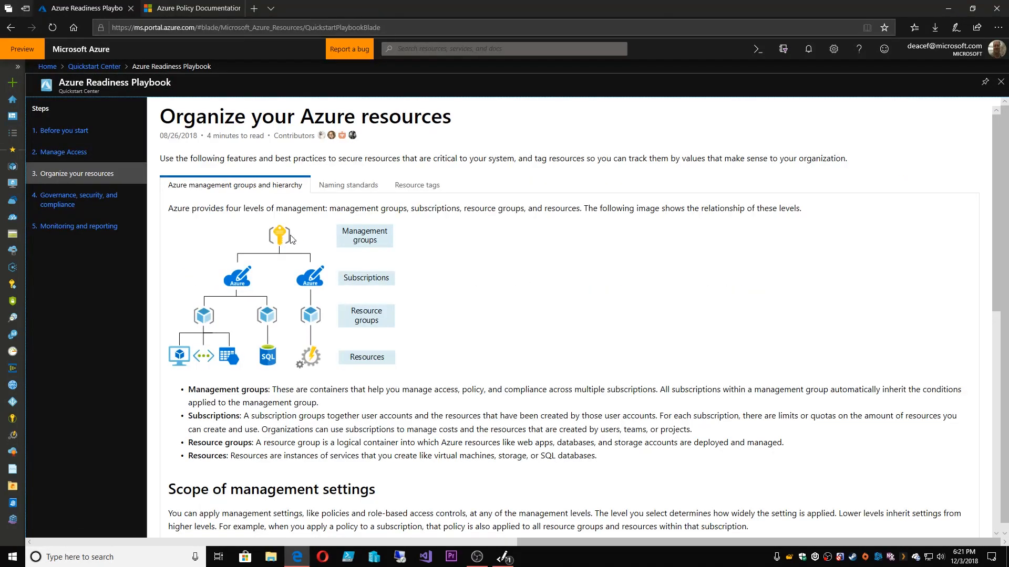
pyautogui.click(47, 199)
pyautogui.click(206, 420)
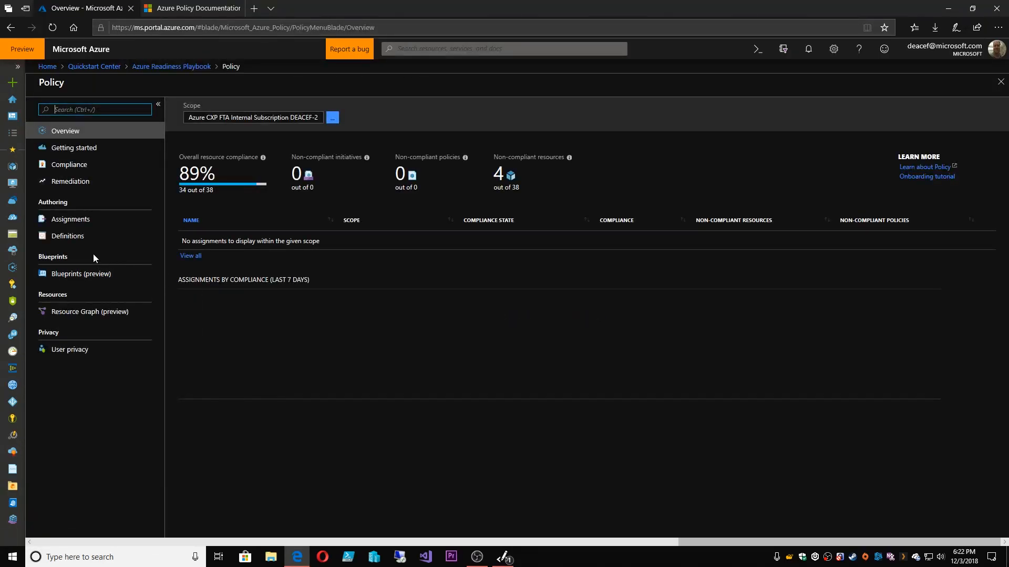
# - Open the Policy definitions, filter them by the Policy definition type, and switch the filter to Initiative
pyautogui.click(84, 235)
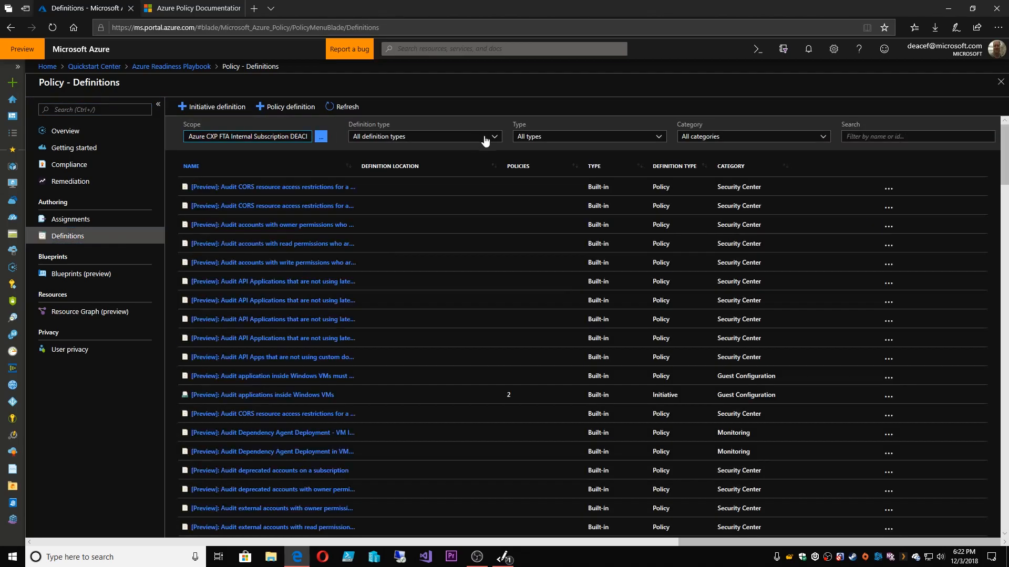
pyautogui.click(484, 141)
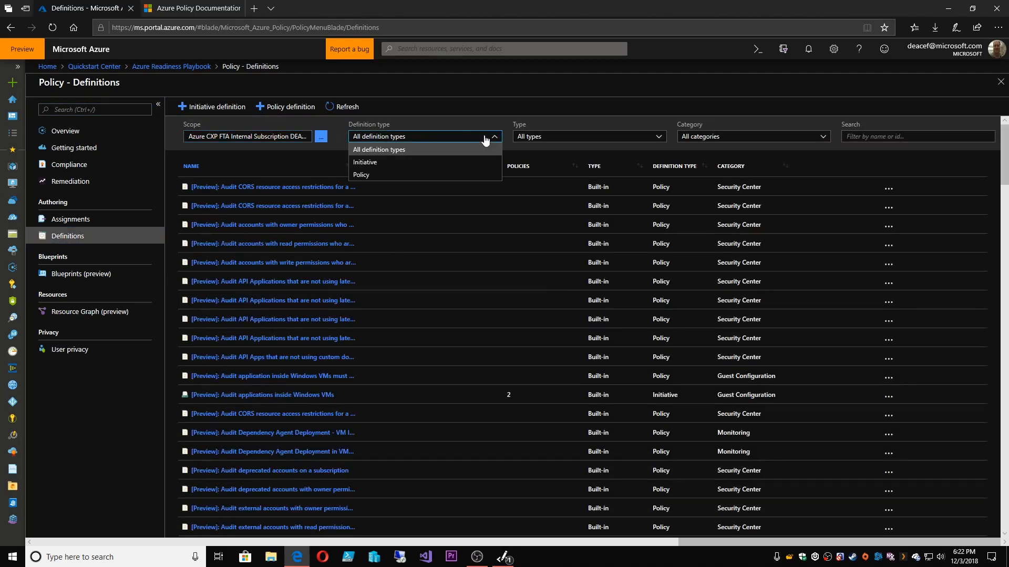
pyautogui.click(368, 175)
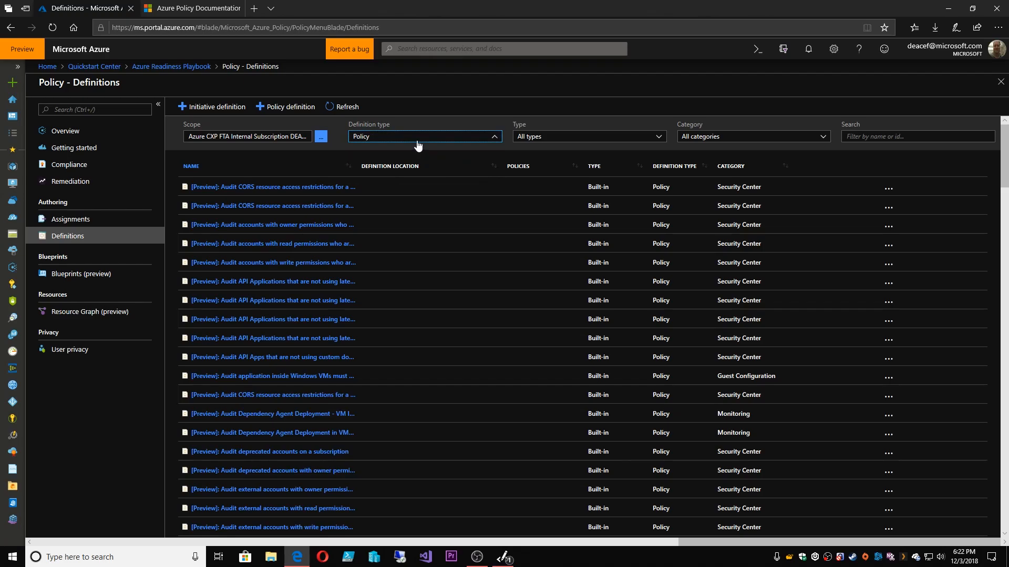
pyautogui.click(370, 162)
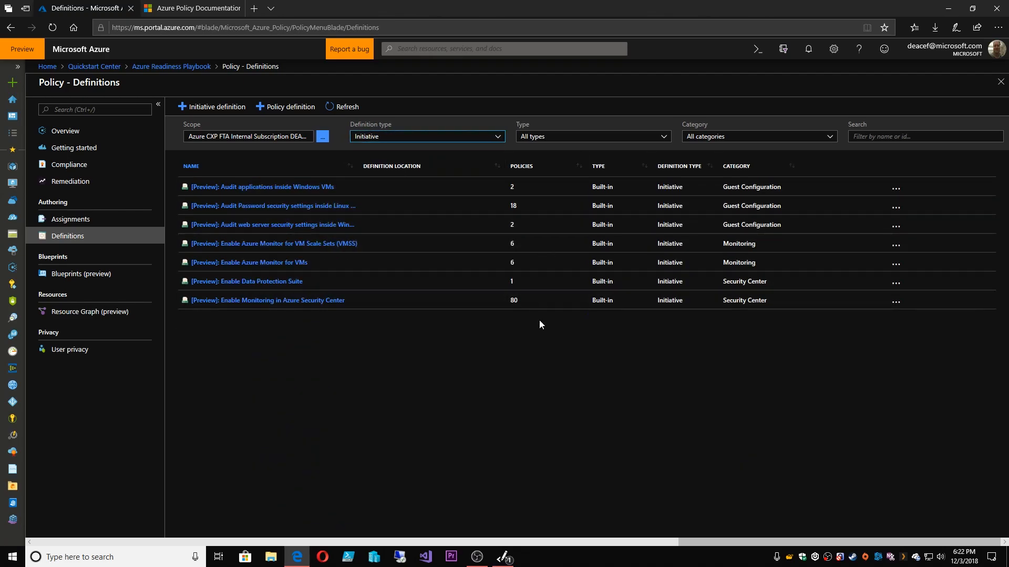
# - Filter the policy definitions to all definition types and the Custom type
pyautogui.click(498, 137)
pyautogui.click(407, 149)
pyautogui.click(550, 137)
pyautogui.click(549, 176)
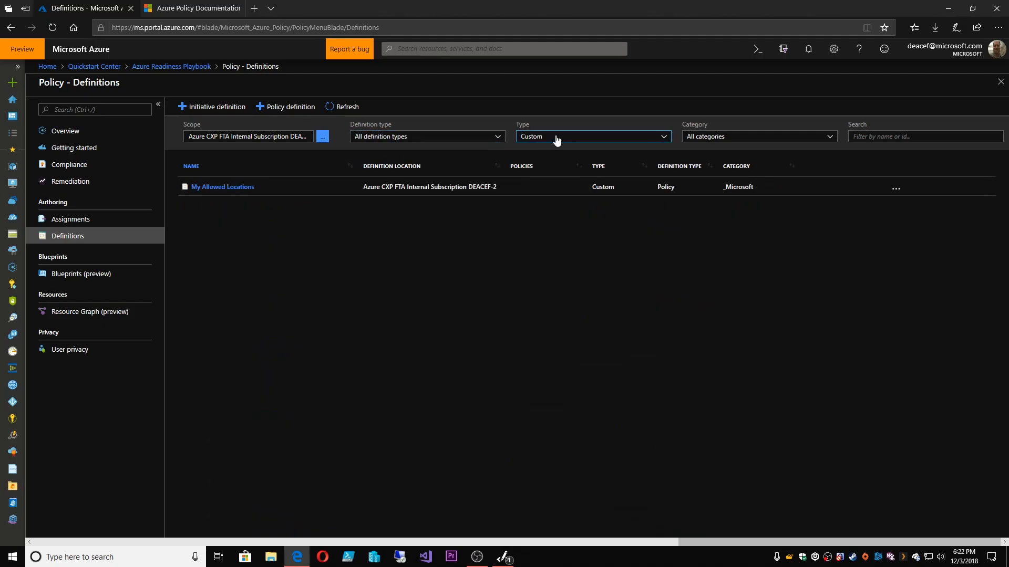
# - Open the My Allowed Locations definition and examine the allowedLocations condition in its JSON rule
pyautogui.click(241, 187)
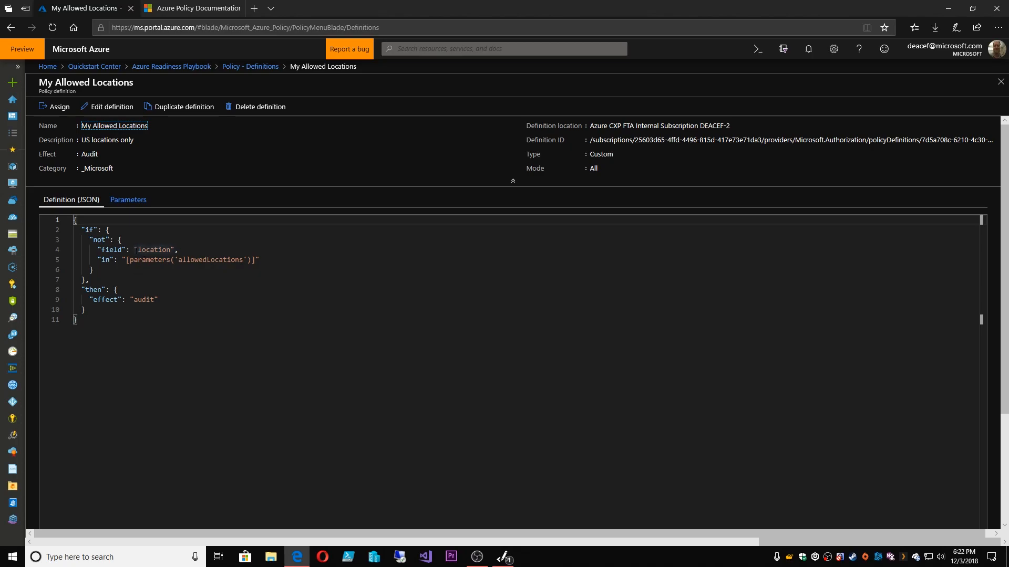
pyautogui.moveTo(120, 264); pyautogui.dragTo(261, 267)
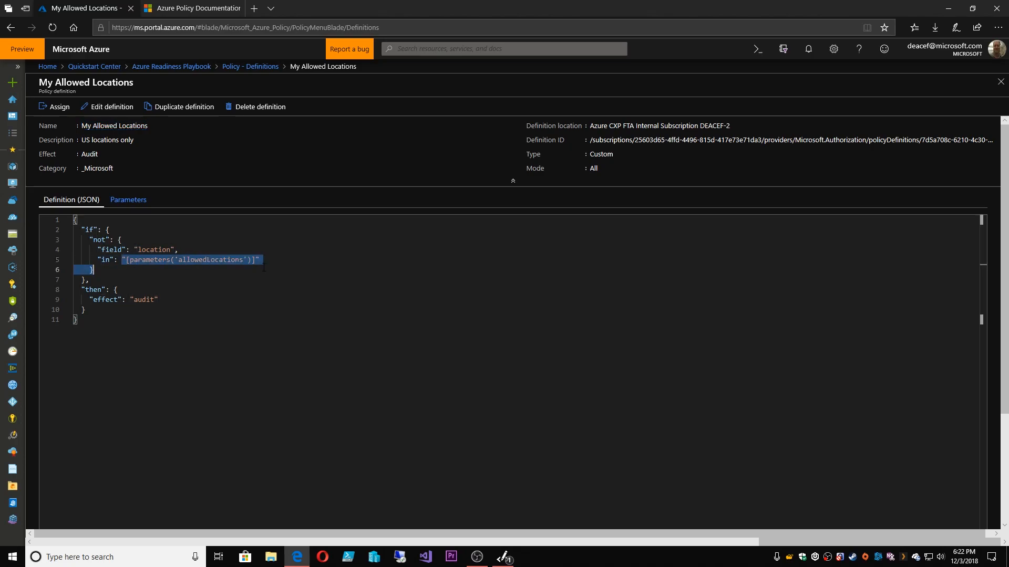
pyautogui.click(190, 305)
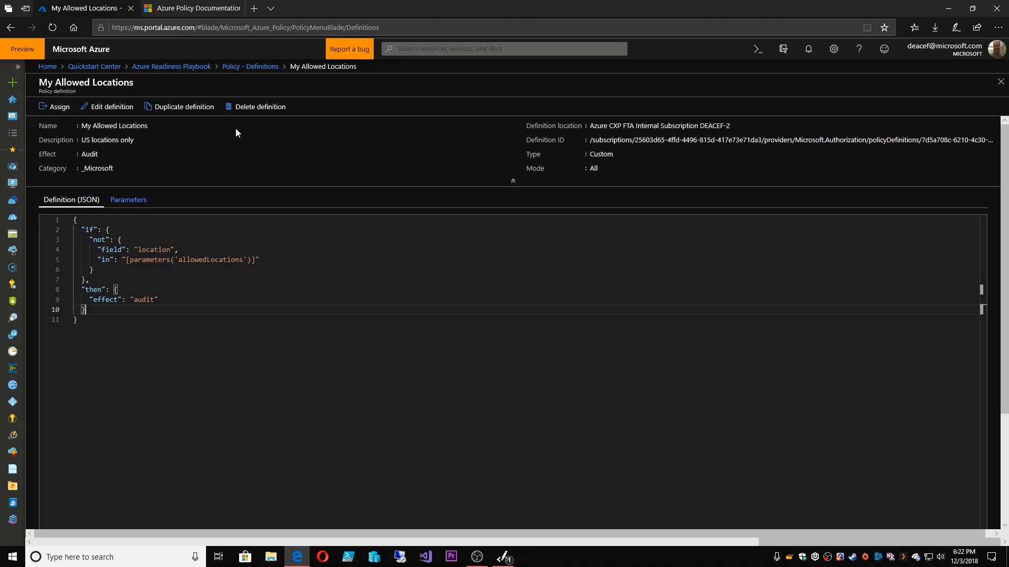
# - Return to the definitions list, filter it to the Built-in type, and search for "location"
pyautogui.click(265, 67)
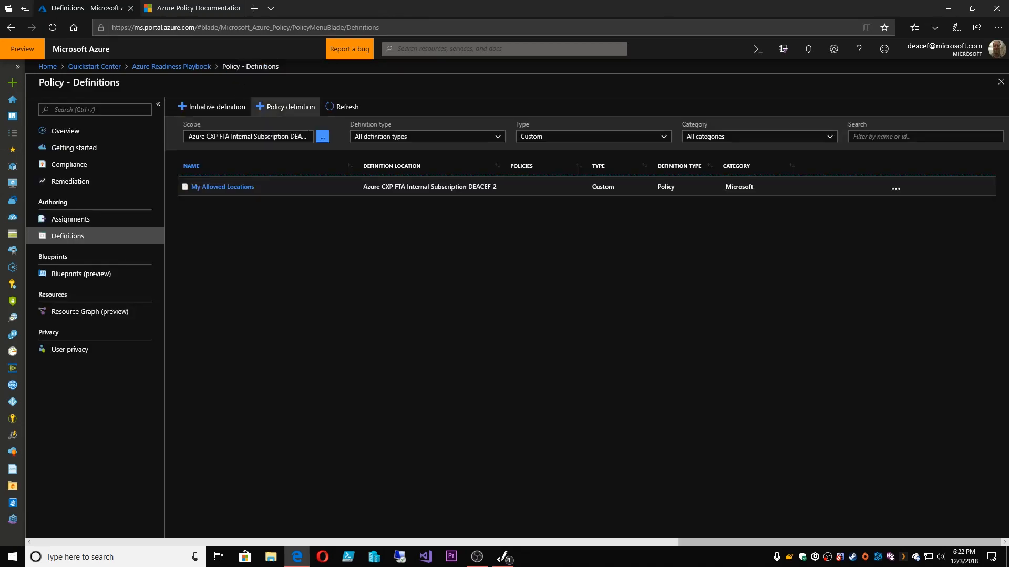
pyautogui.click(555, 140)
pyautogui.click(541, 147)
pyautogui.click(539, 140)
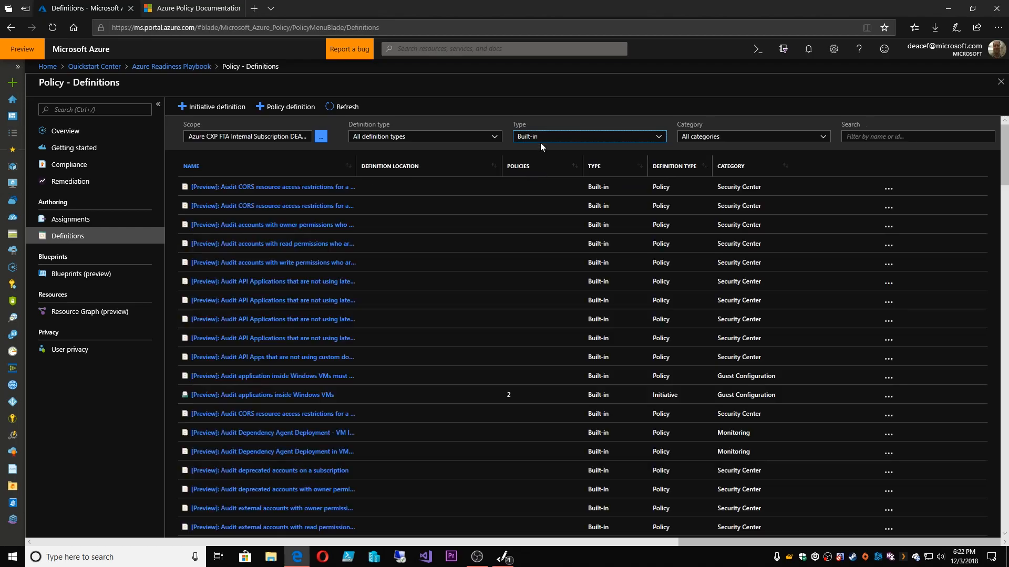
pyautogui.click(858, 138)
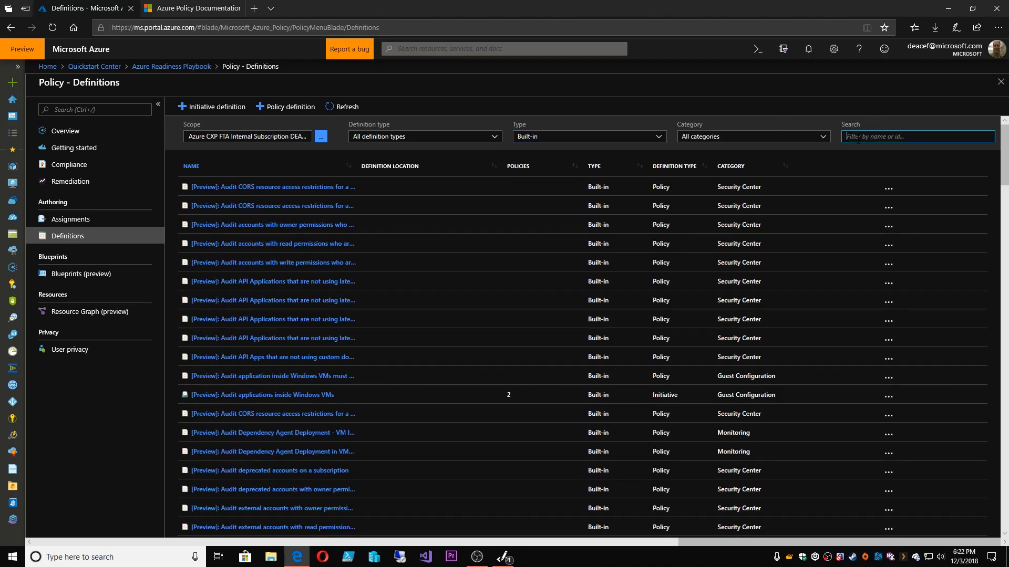
pyautogui.write('location')
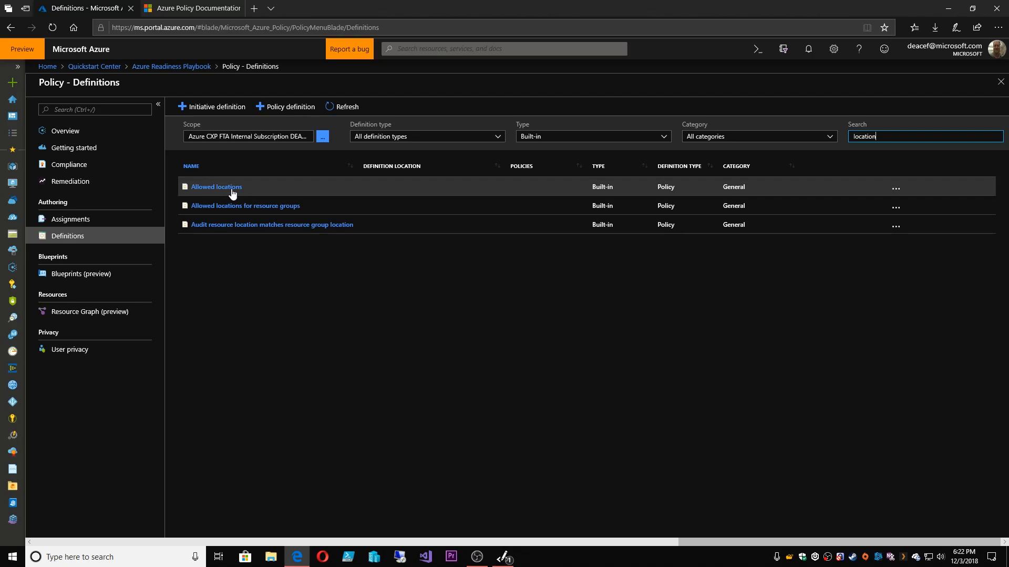
# - Open the Allowed locations for resource groups definition and examine the effect block of its JSON rule
pyautogui.click(264, 207)
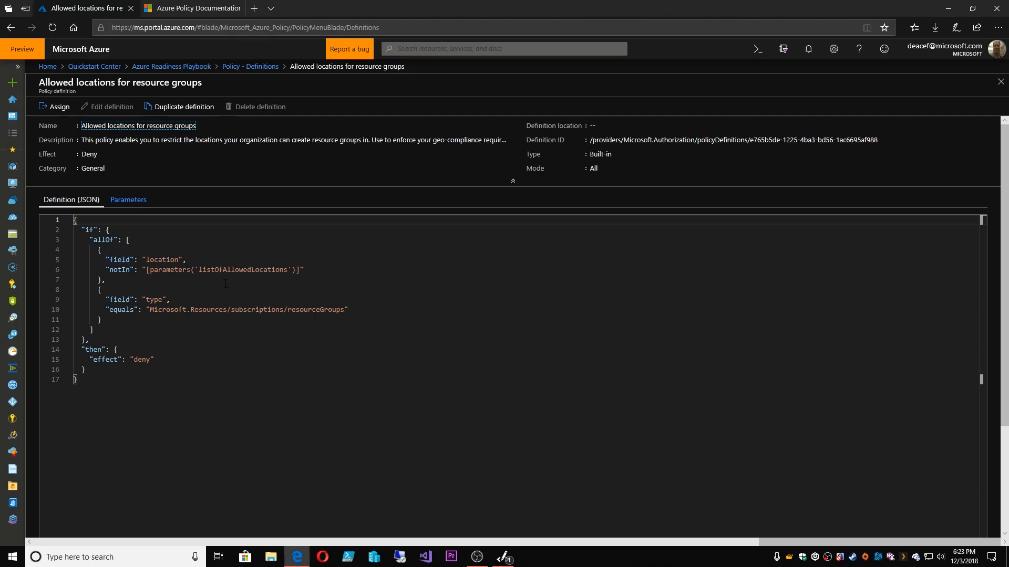
pyautogui.moveTo(154, 360); pyautogui.dragTo(73, 350)
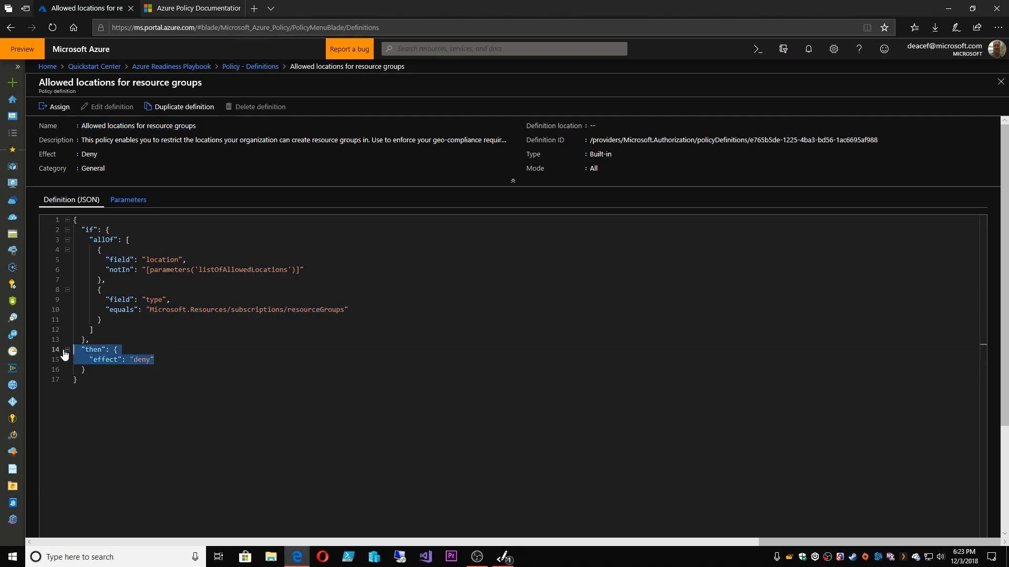
pyautogui.click(189, 382)
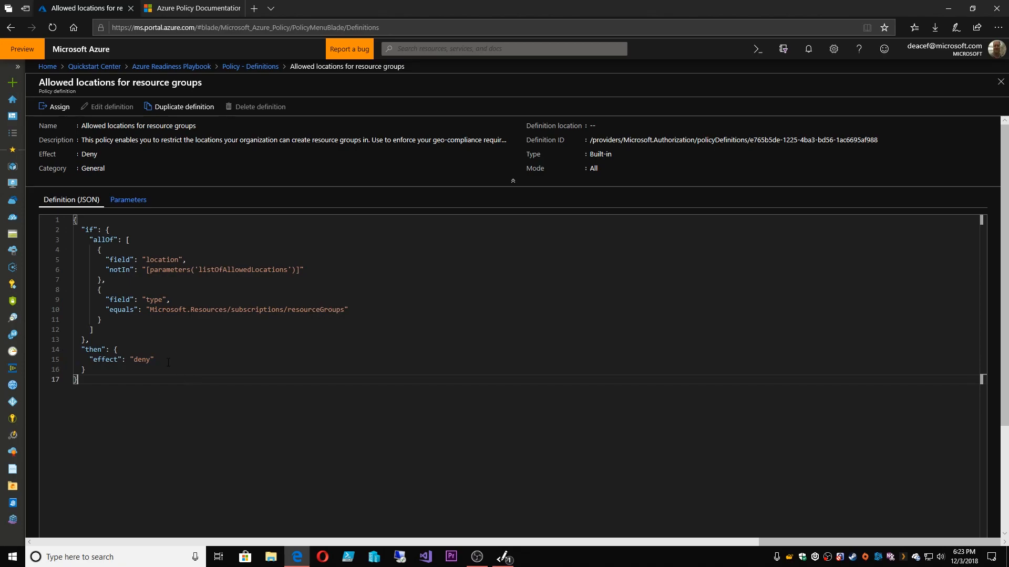
# - Start assigning the policy and try a scope of management group AA-Prod, subscription DEACEF-2 and resource group ZZ-Lab, cancelling the scope selection
pyautogui.click(58, 107)
pyautogui.click(494, 152)
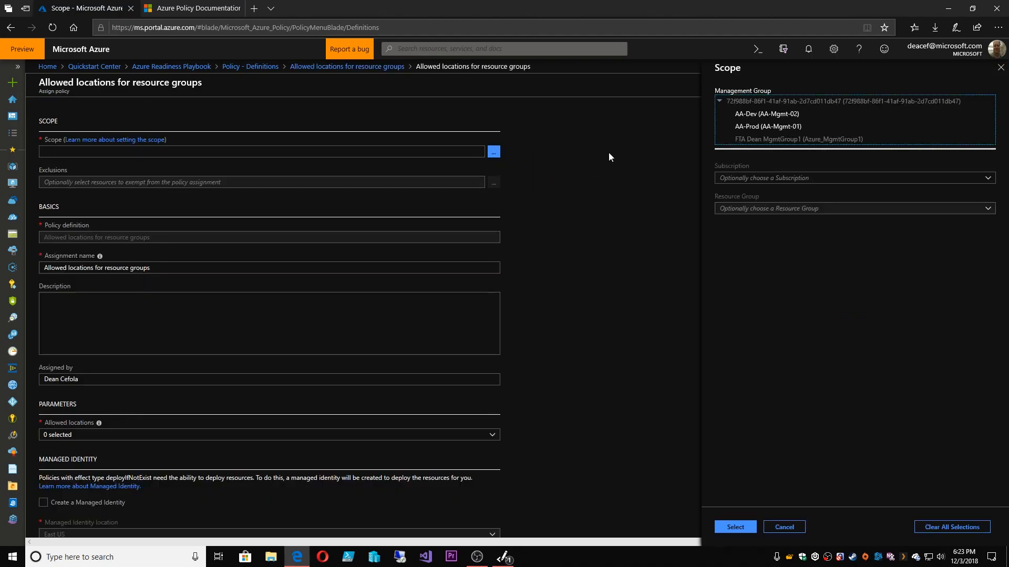
pyautogui.click(785, 128)
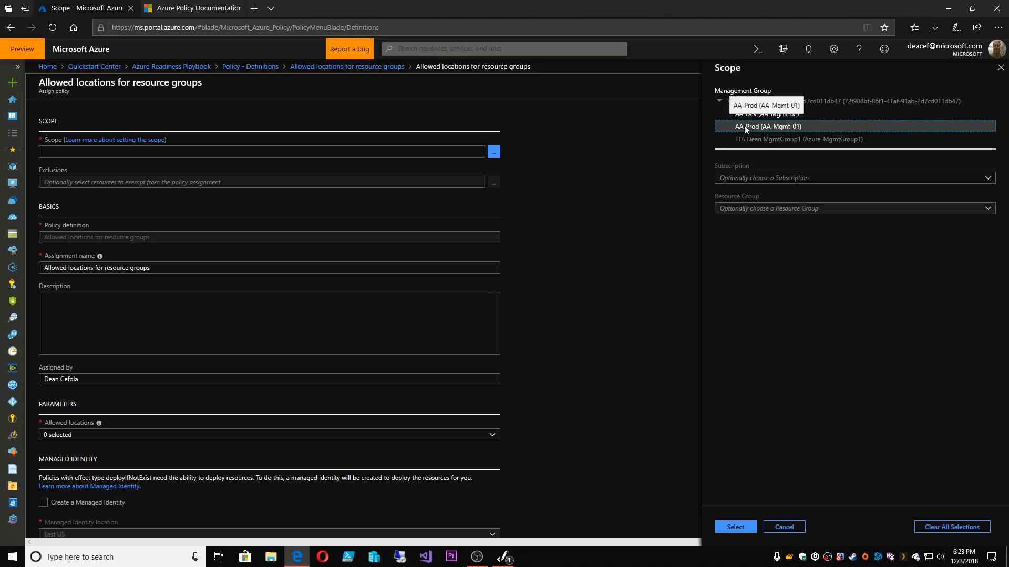
pyautogui.click(775, 178)
pyautogui.click(767, 193)
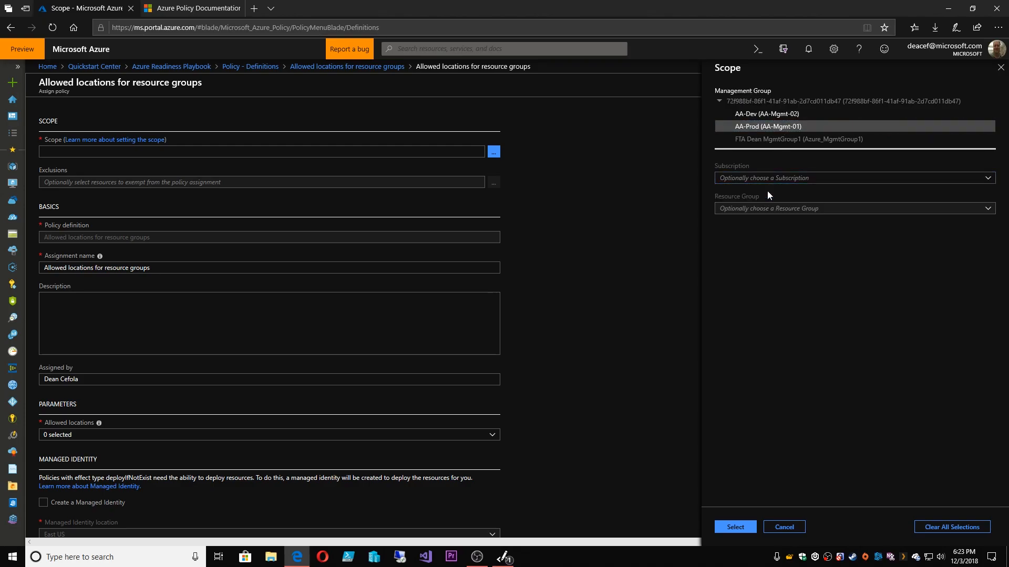
pyautogui.click(988, 179)
pyautogui.click(924, 208)
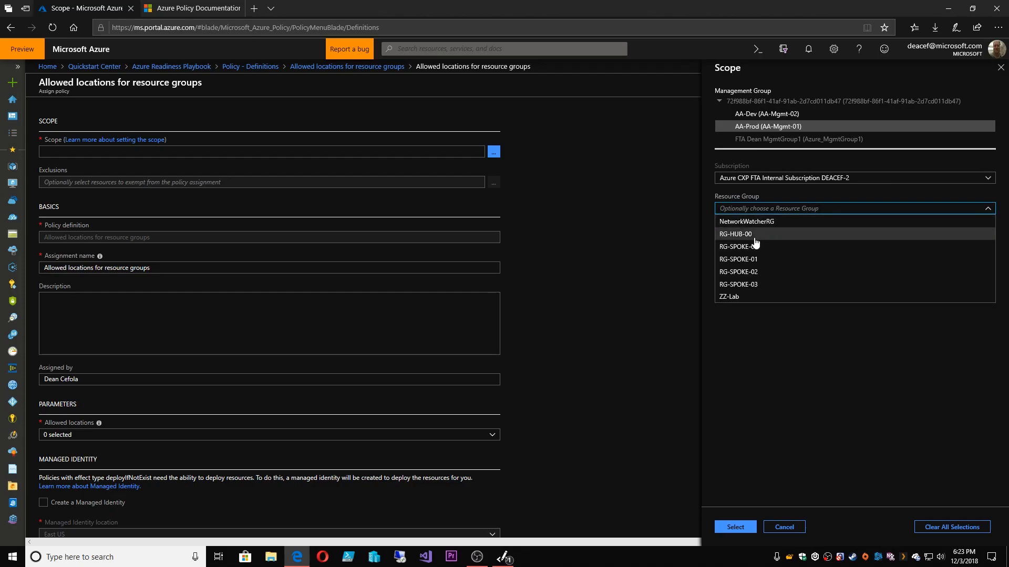
pyautogui.click(735, 297)
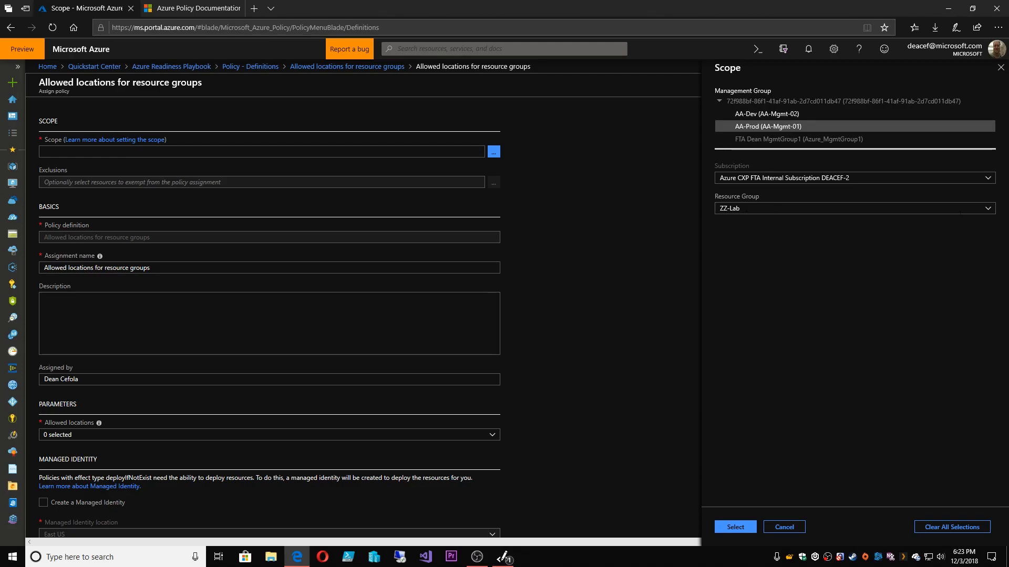
pyautogui.click(790, 529)
# - Set the assignment scope to the Azure CXP FTA Internal Subscription DEACEF-2 and enter the description "US Locations Only"
pyautogui.click(494, 151)
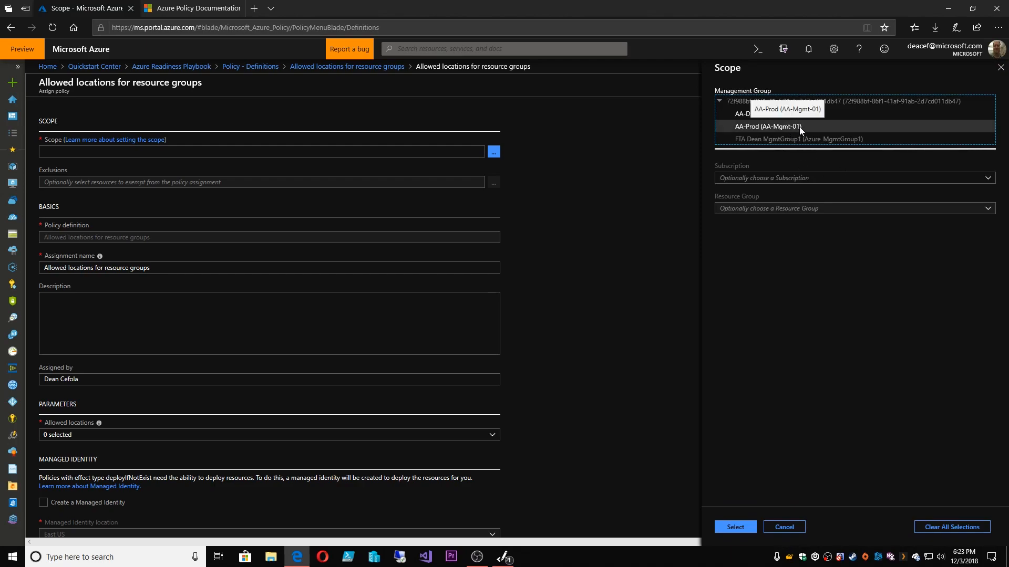
pyautogui.click(818, 177)
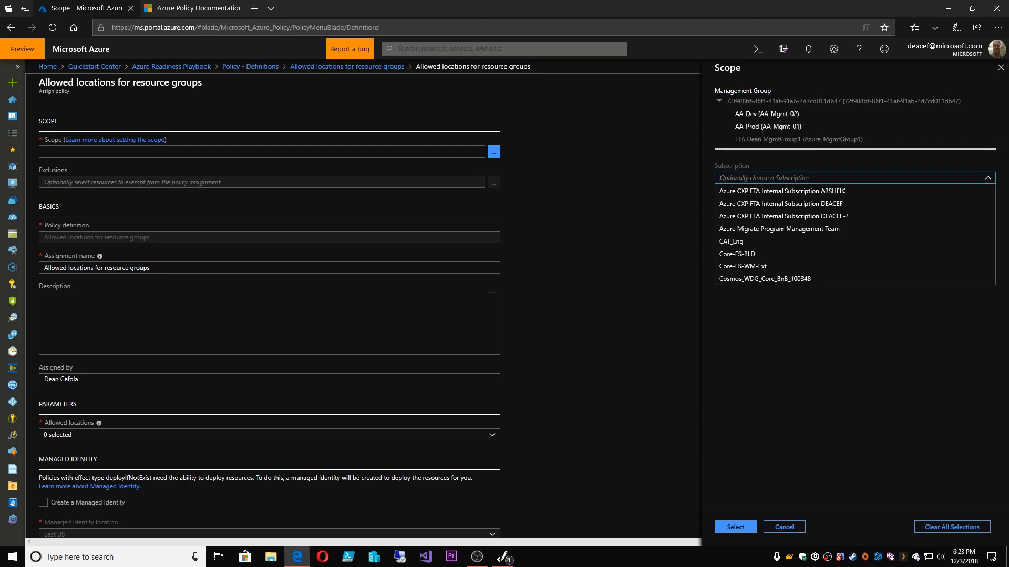
pyautogui.click(805, 216)
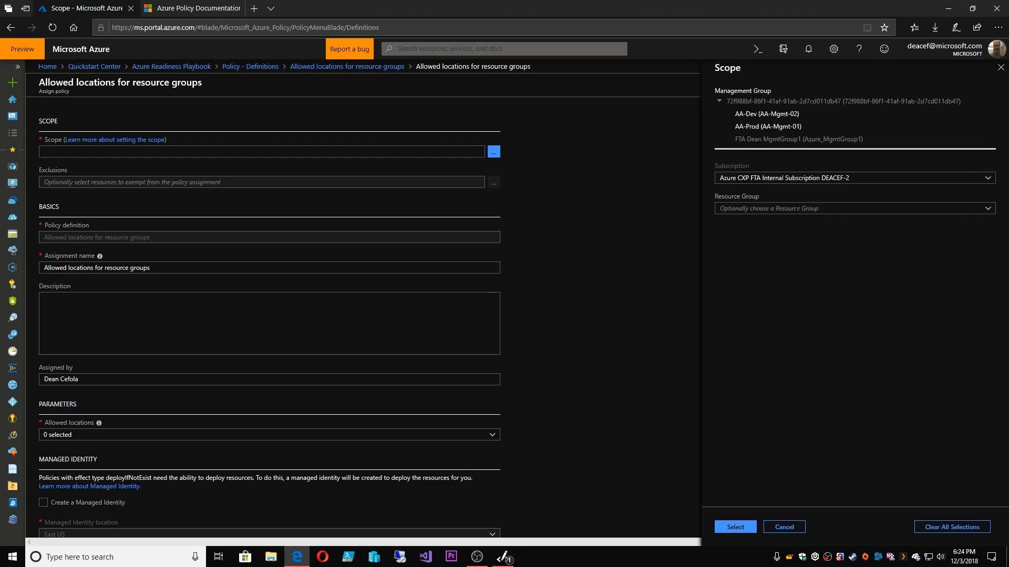
pyautogui.click(743, 527)
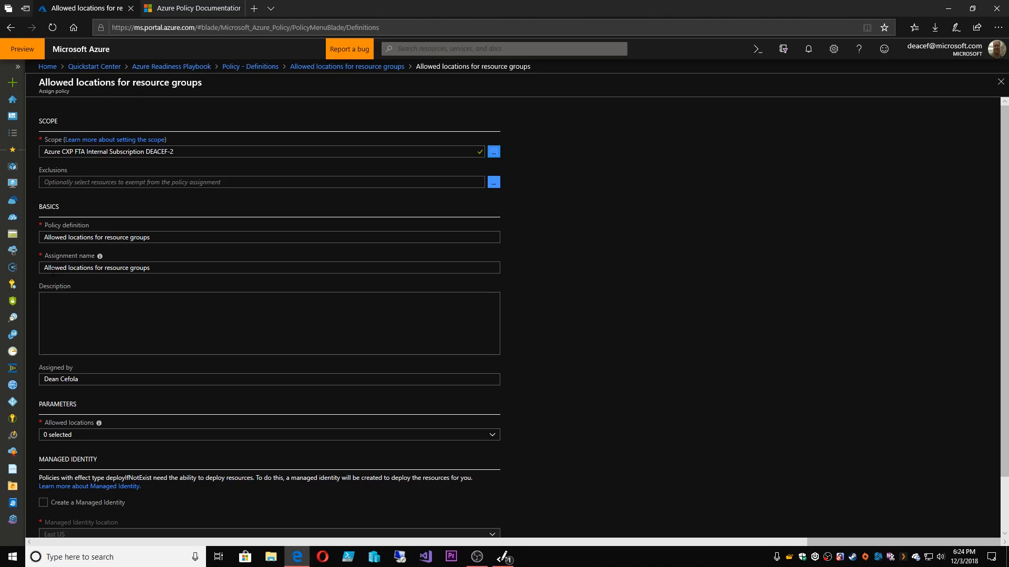
pyautogui.click(146, 308)
pyautogui.write('US Locations Only')
# - Select the US regions, including West US, West US 2 and West Central US, as allowed locations, and cancel the assignment
pyautogui.scroll(-1, 146, 309)
pyautogui.click(74, 372)
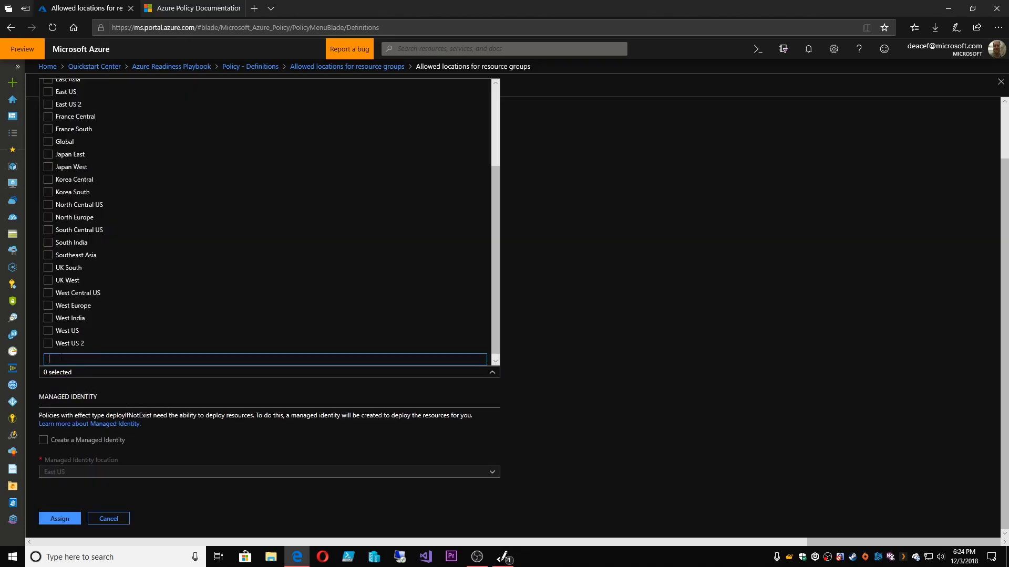
pyautogui.click(48, 343)
pyautogui.click(48, 330)
pyautogui.click(48, 293)
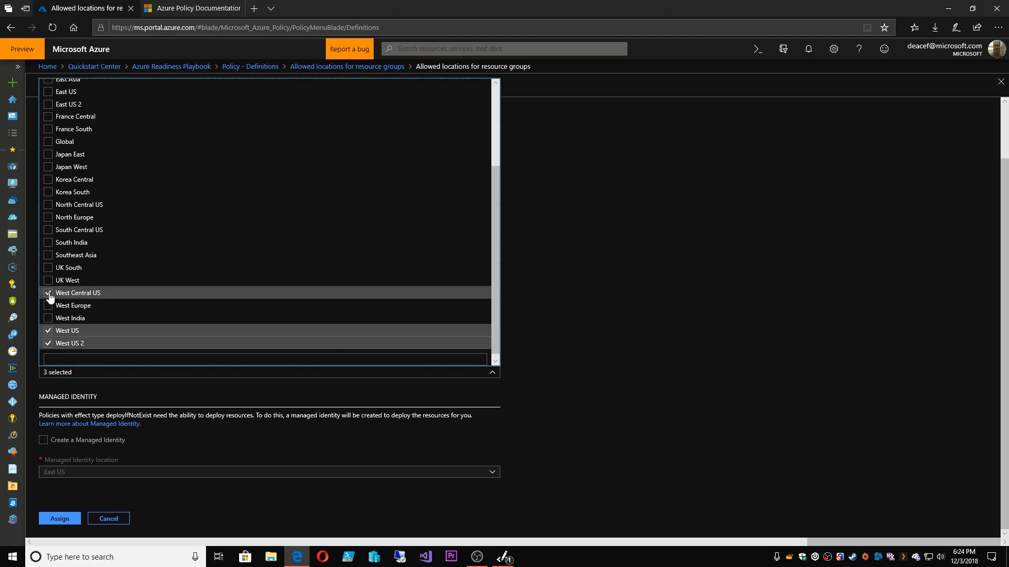
pyautogui.click(48, 207)
pyautogui.click(48, 234)
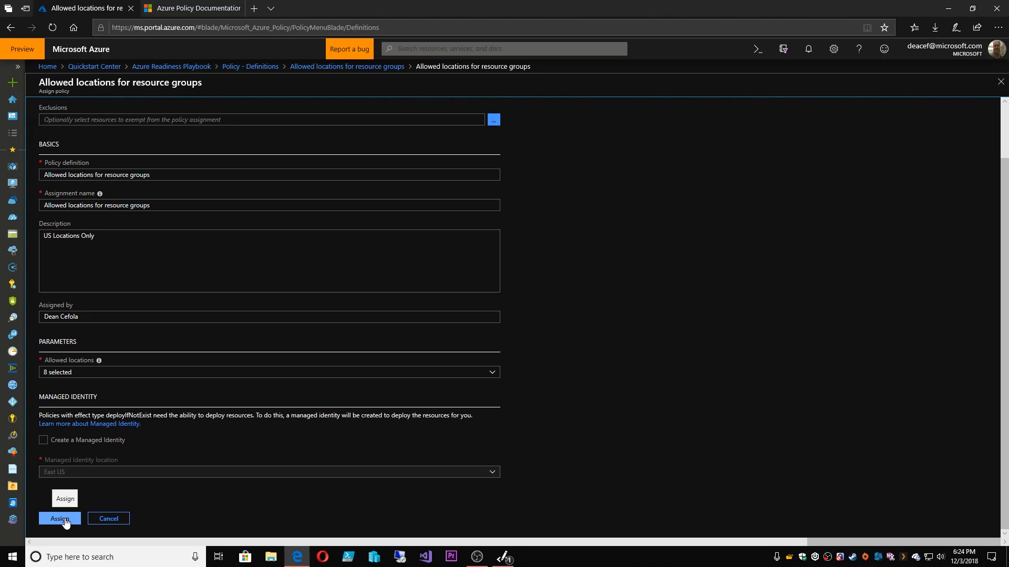
pyautogui.click(111, 520)
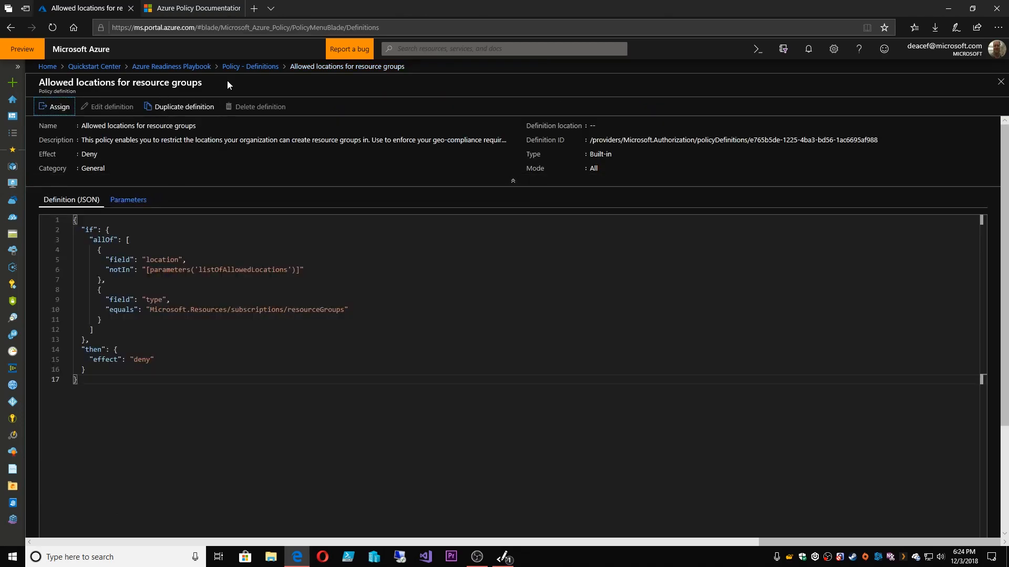
# - Return to the definitions list and start a new initiative definition, leaving its definition location as it is
pyautogui.click(250, 66)
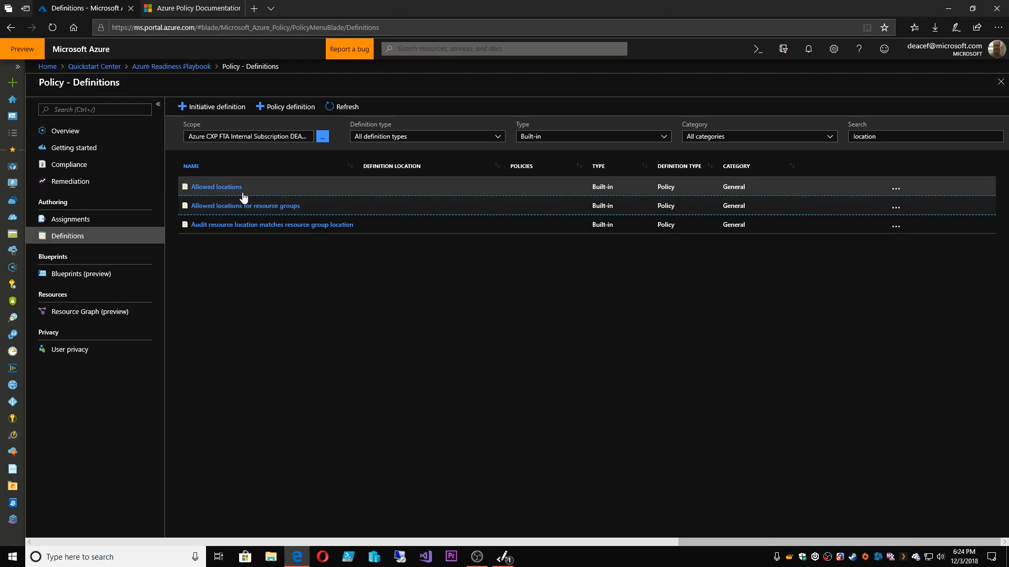
pyautogui.click(231, 109)
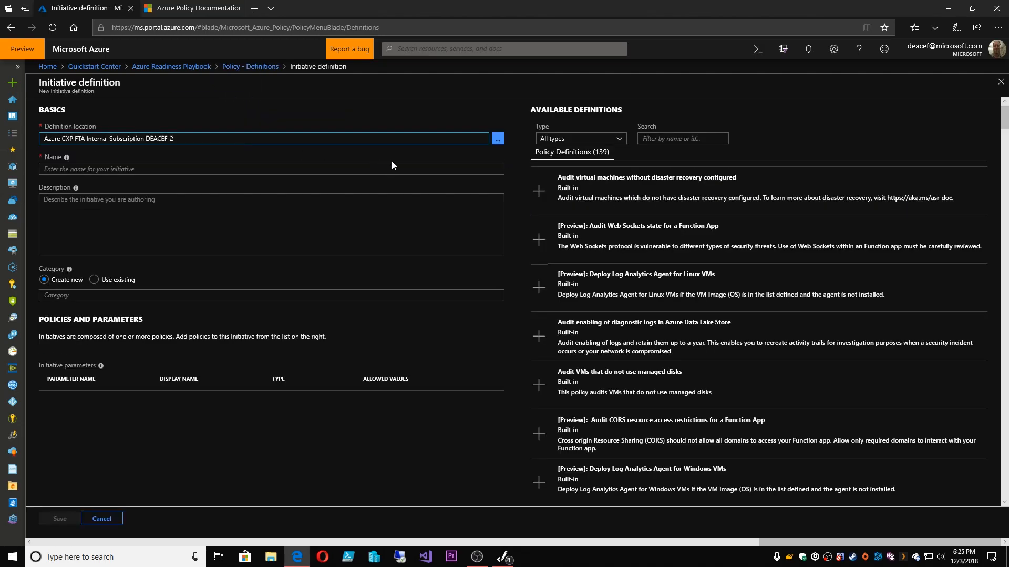
pyautogui.click(497, 140)
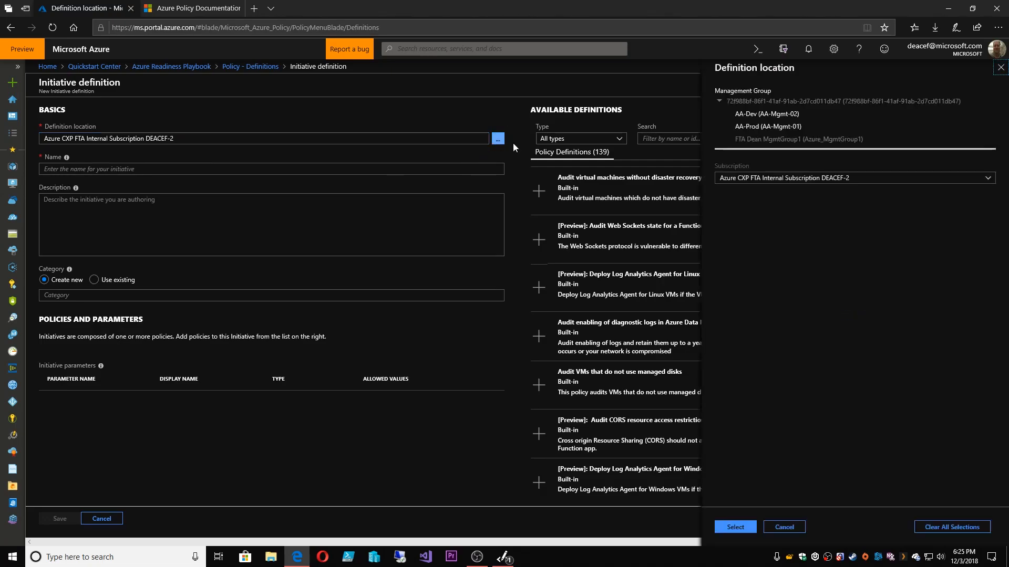
pyautogui.click(784, 527)
# - Name the initiative "US Locations Only" and describe it as "US Only + Global"
pyautogui.click(238, 168)
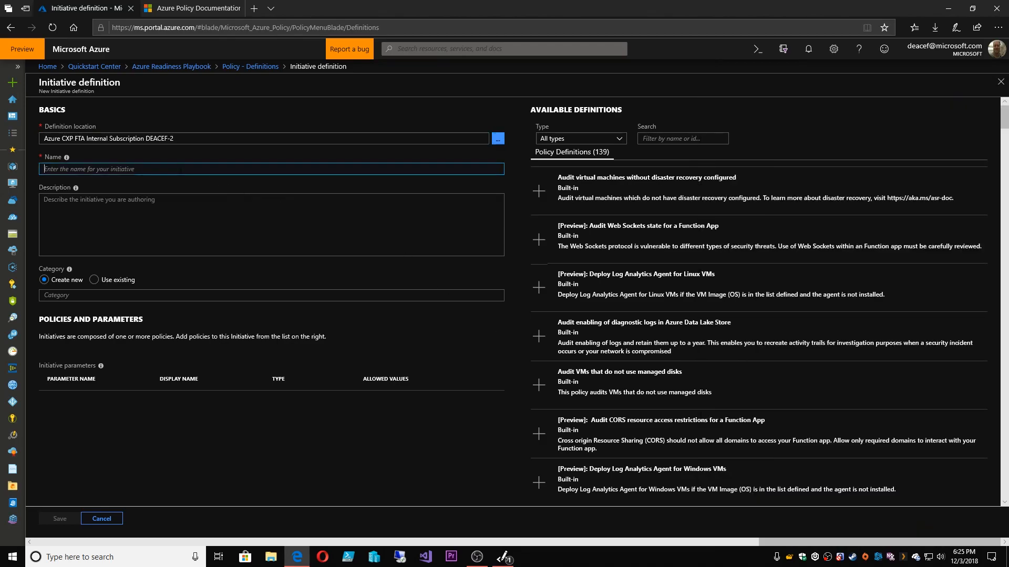
pyautogui.write('US Lo')
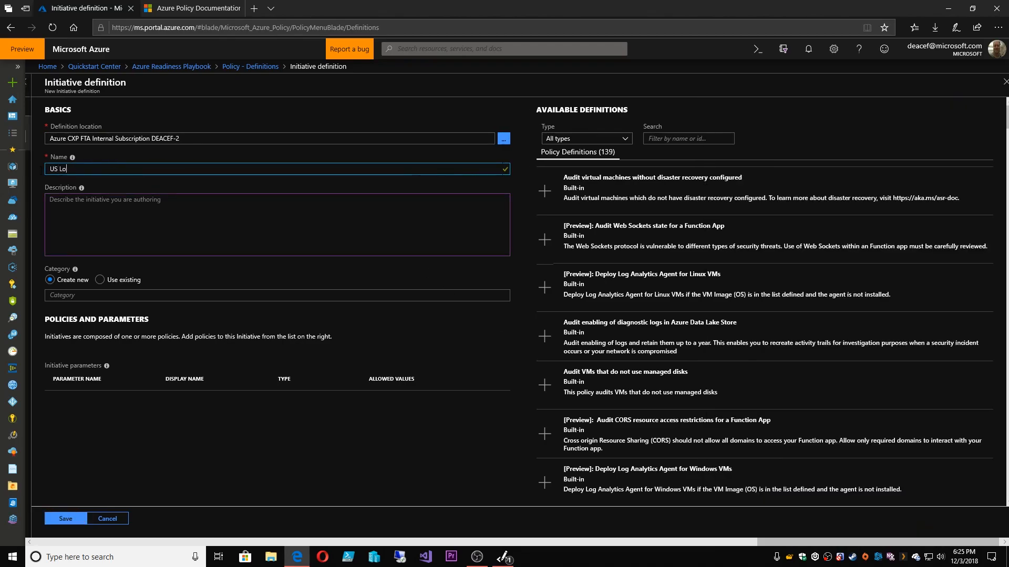
pyautogui.write('cations Only')
pyautogui.click(108, 209)
pyautogui.write('US Only')
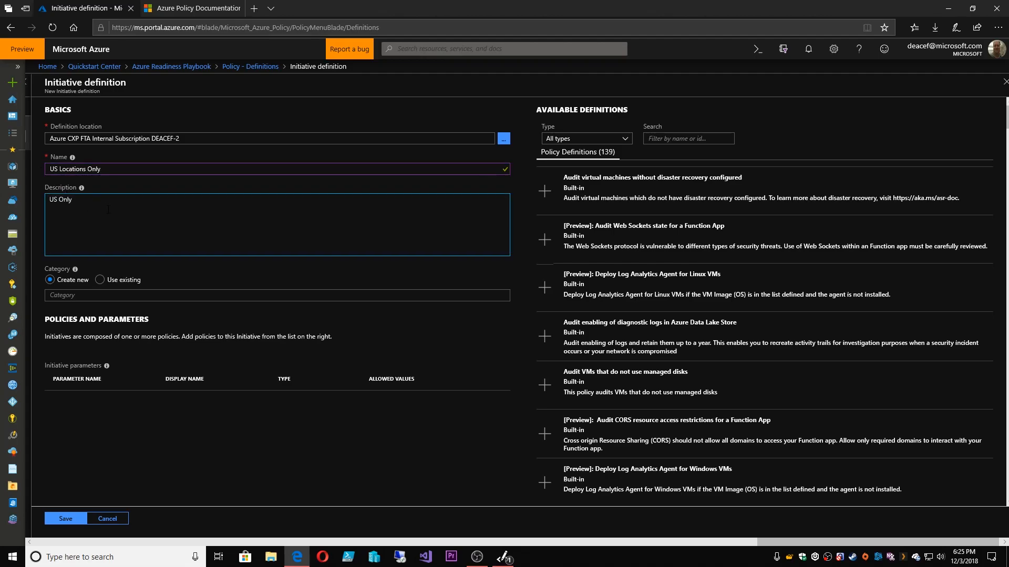
pyautogui.write(' + Global')
# - Assign the initiative to the existing category _Microsoft
pyautogui.click(100, 279)
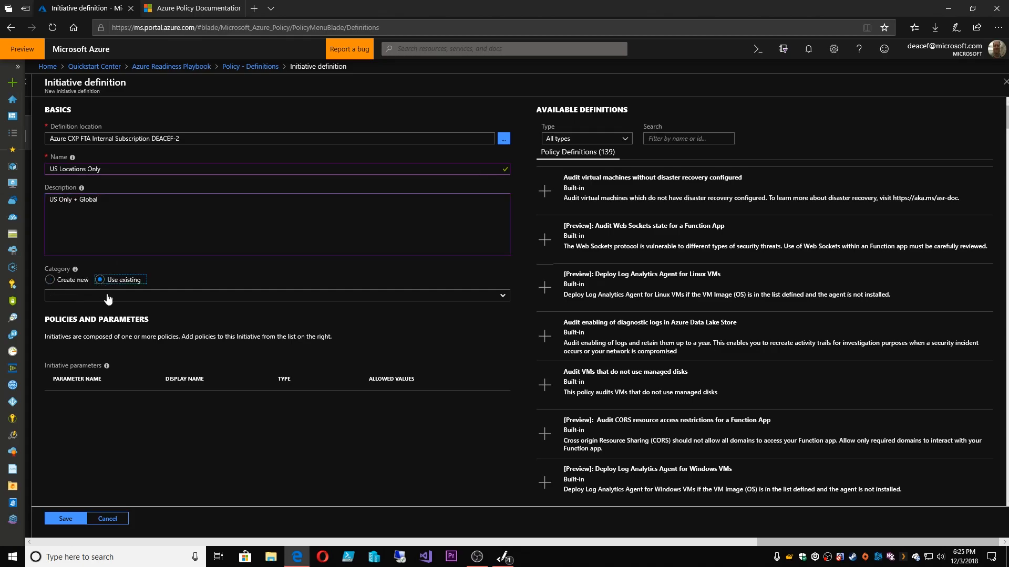
pyautogui.click(499, 296)
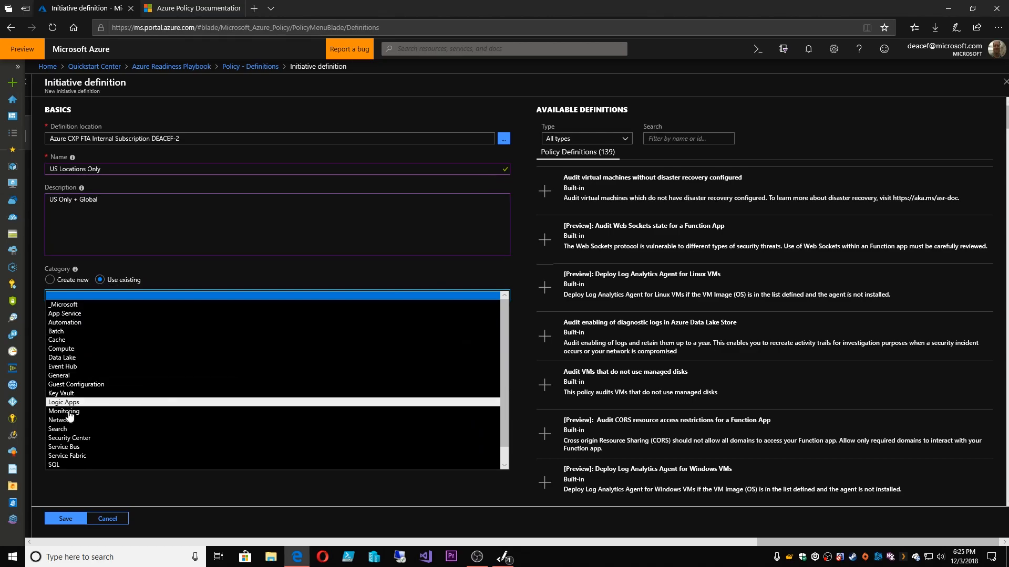
pyautogui.click(75, 306)
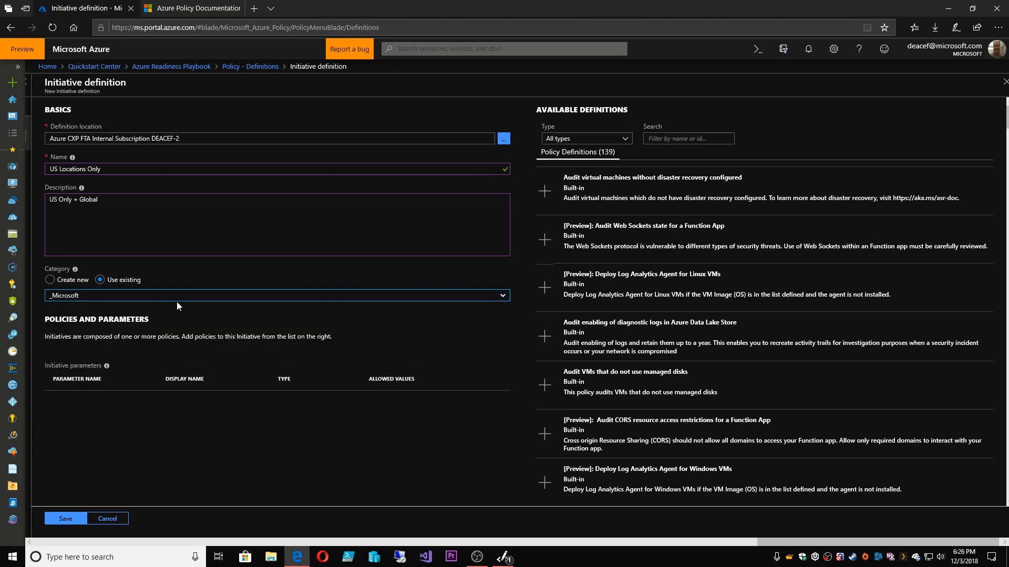
# - Filter the available definitions by "location" and add Allowed locations and Allowed locations for resource groups to the initiative
pyautogui.click(689, 138)
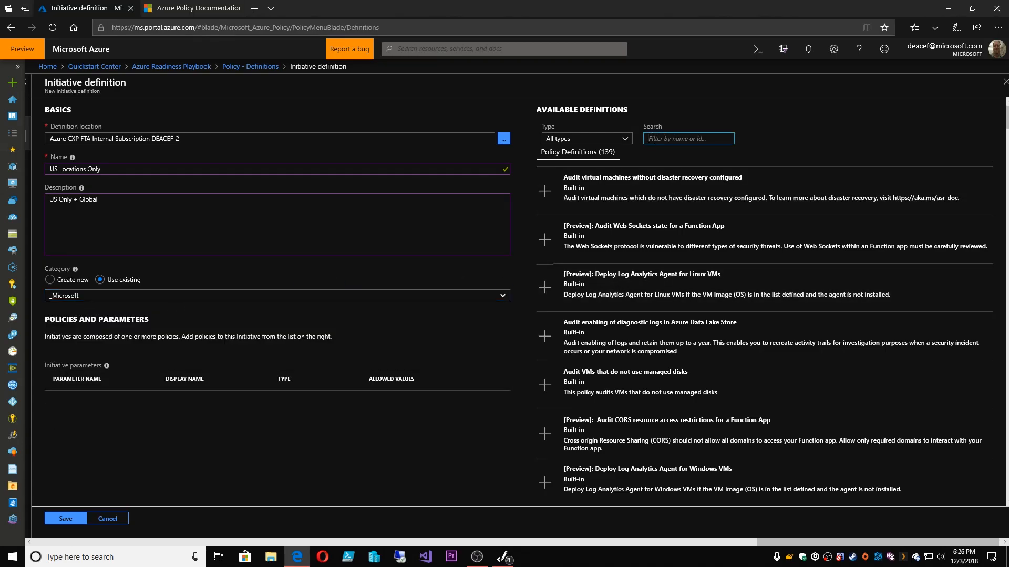
pyautogui.scroll(-10, 646, 269)
pyautogui.scroll(15, 646, 269)
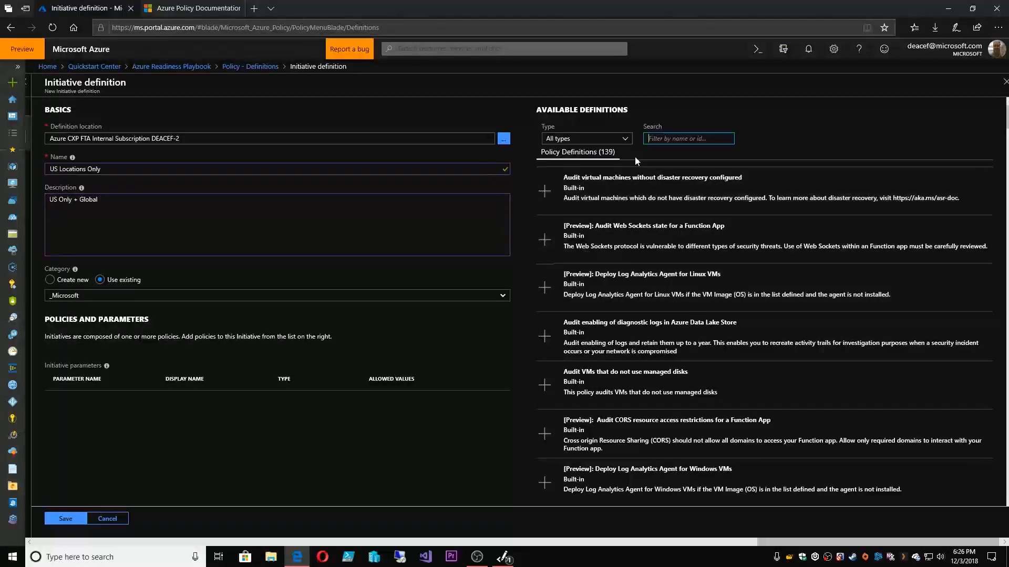
pyautogui.write('location')
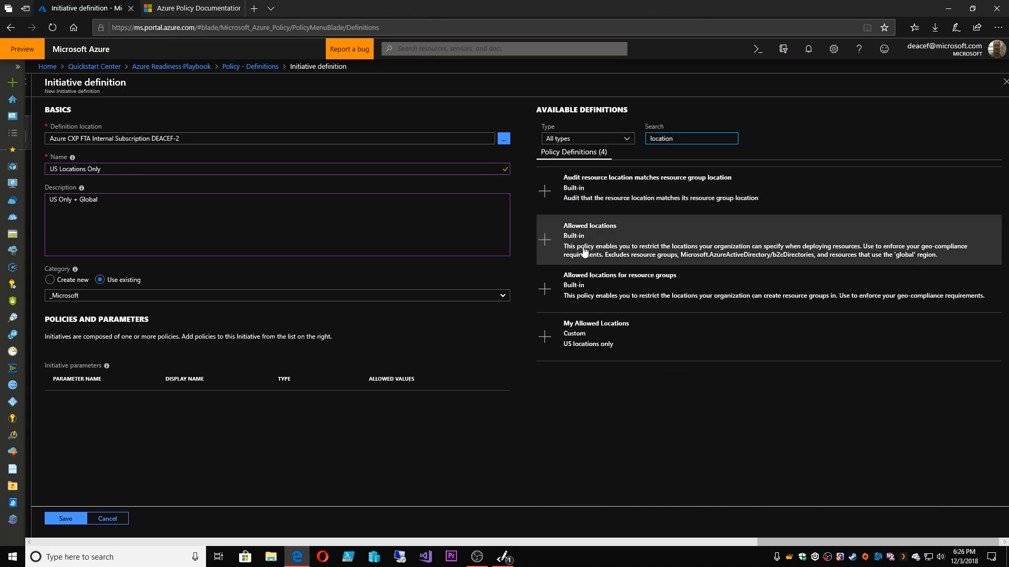
pyautogui.click(545, 240)
pyautogui.click(545, 289)
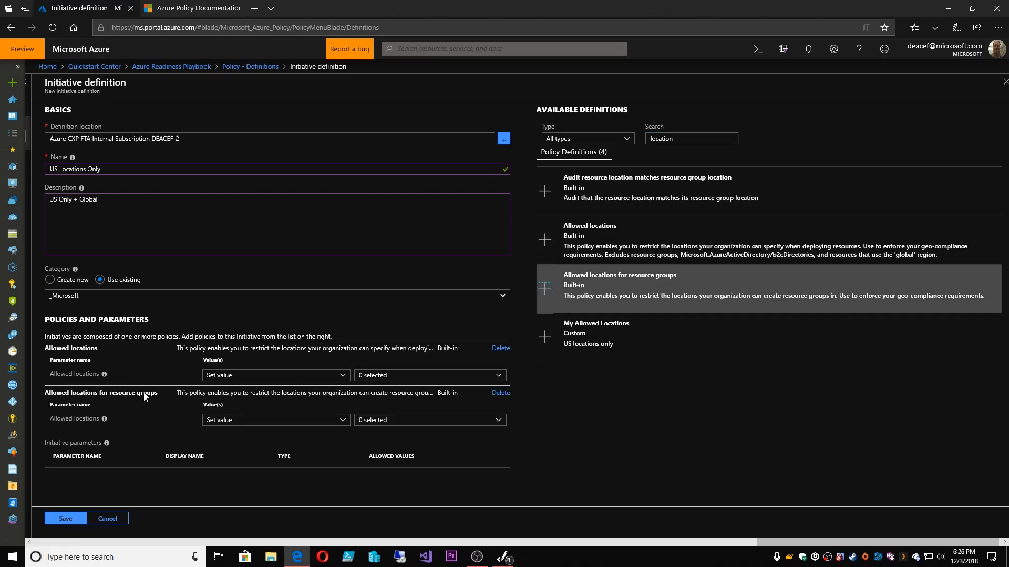
# - Set the Allowed locations policy's values to West US, West US 2, West Central US, South Central US, North Central US and Global
pyautogui.click(378, 374)
pyautogui.click(363, 347)
pyautogui.click(364, 334)
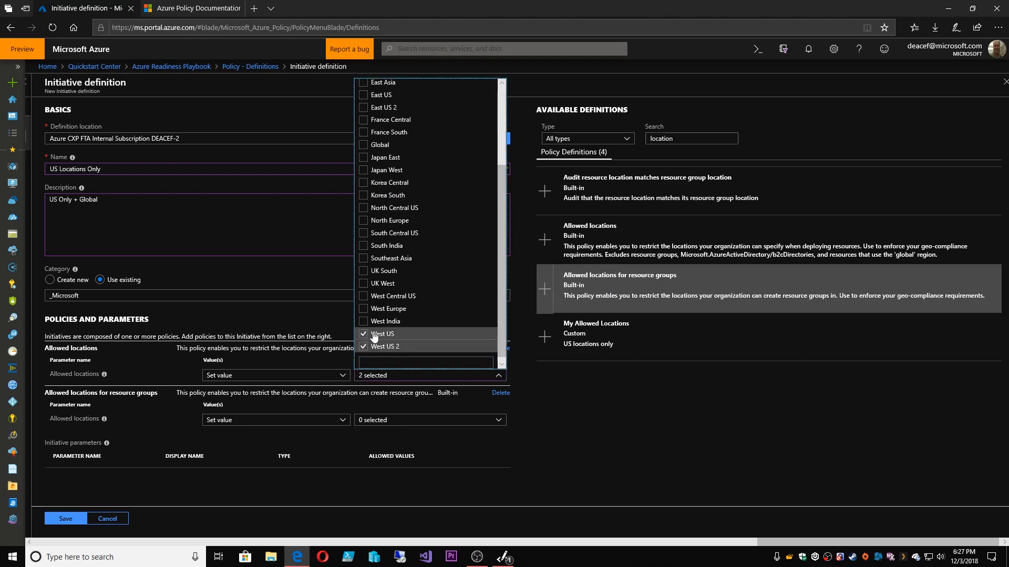
pyautogui.click(363, 296)
pyautogui.click(363, 232)
pyautogui.click(363, 208)
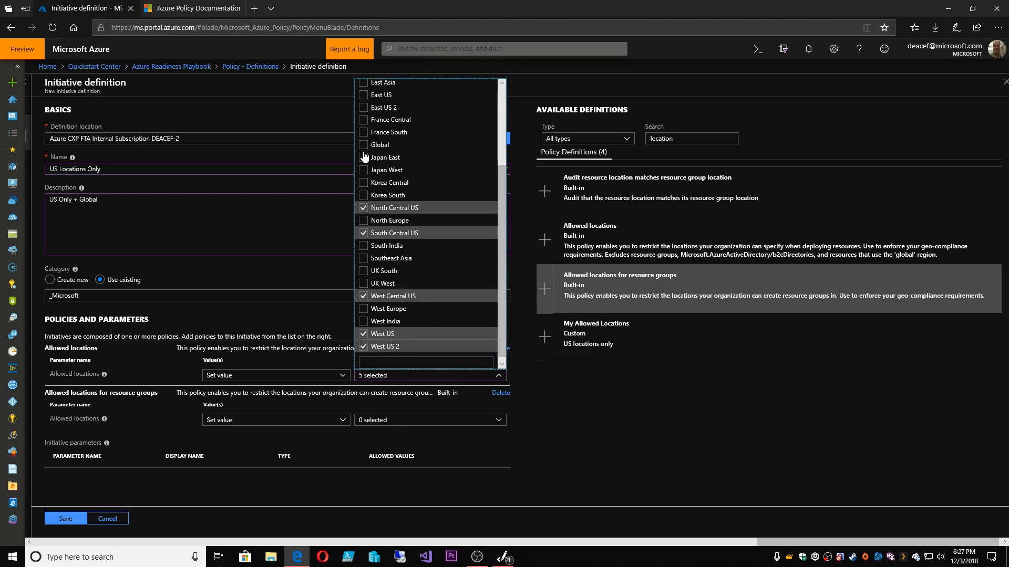
pyautogui.click(363, 145)
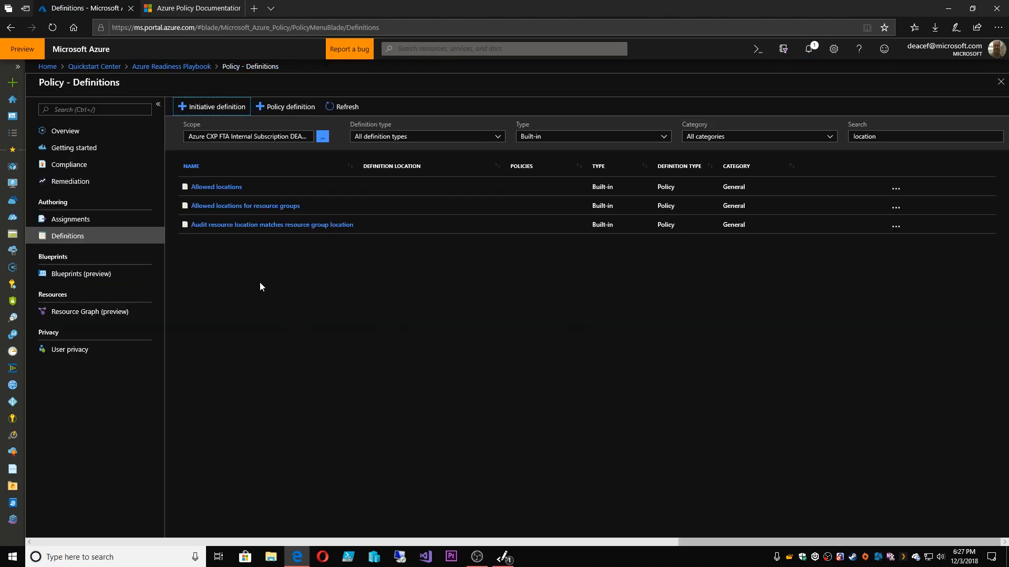
# - Filter the definitions list to custom initiatives, and check and dismiss the portal notifications
pyautogui.click(403, 138)
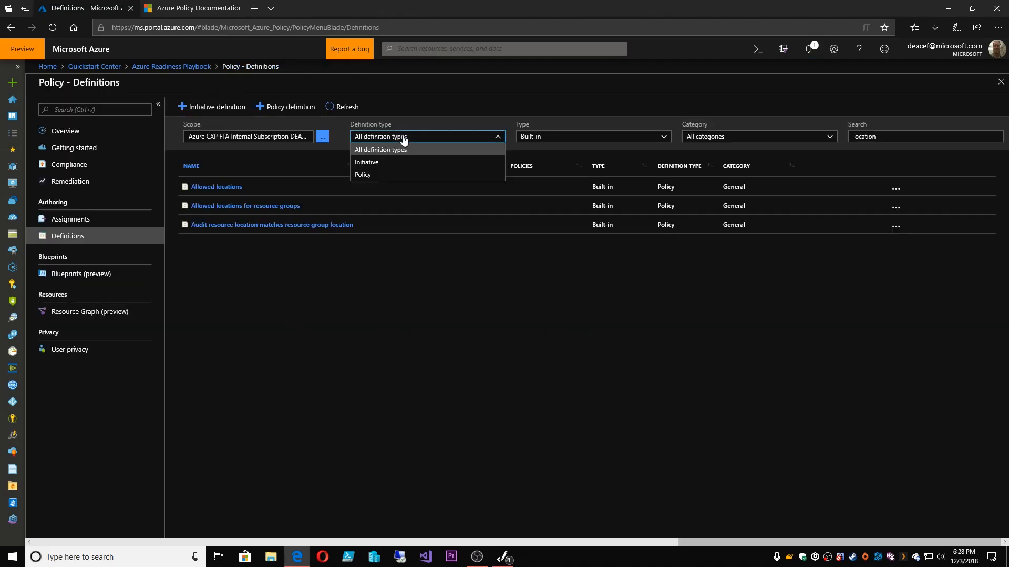
pyautogui.click(372, 163)
pyautogui.click(554, 138)
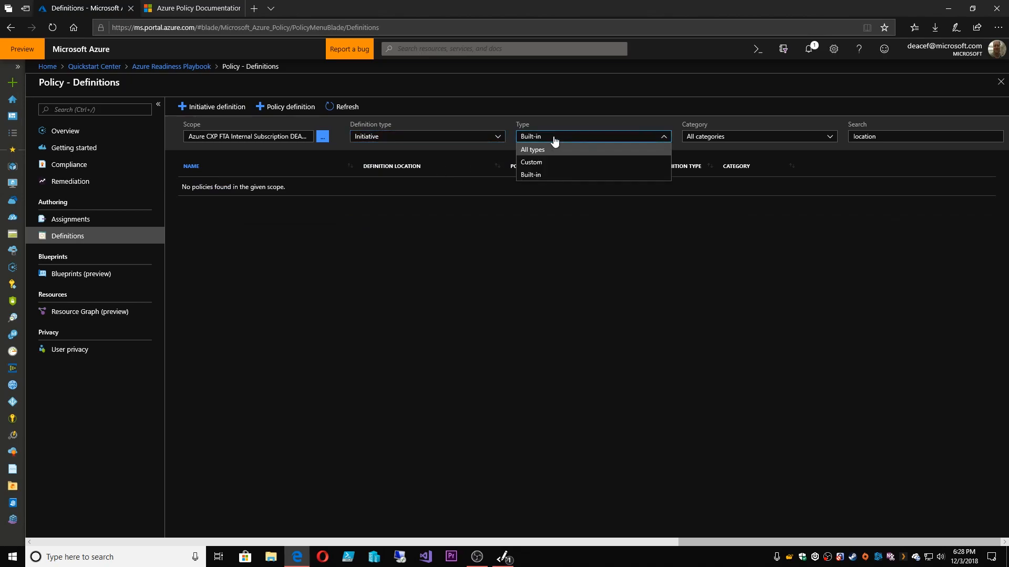
pyautogui.click(532, 163)
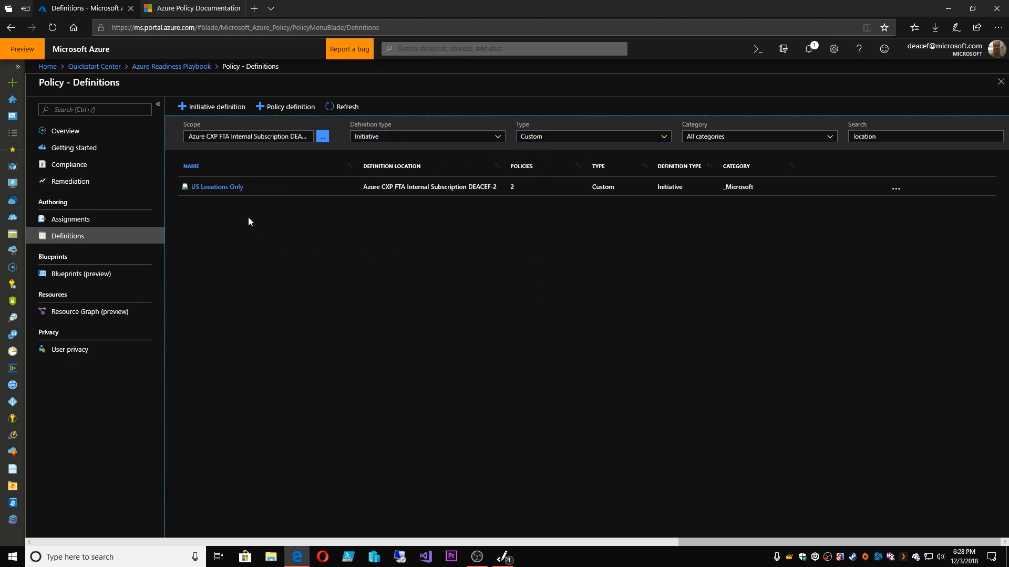
pyautogui.click(810, 50)
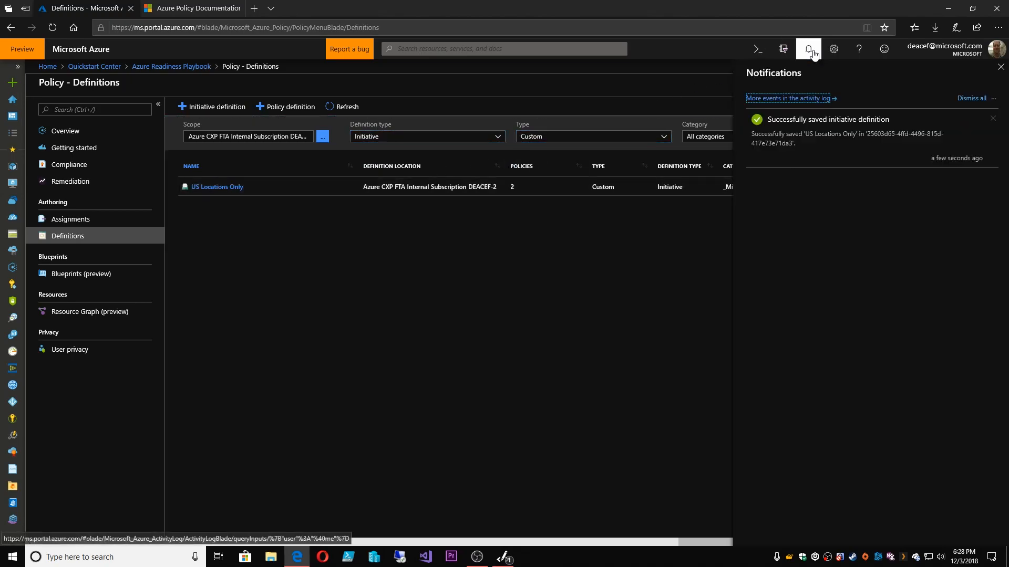
pyautogui.click(976, 101)
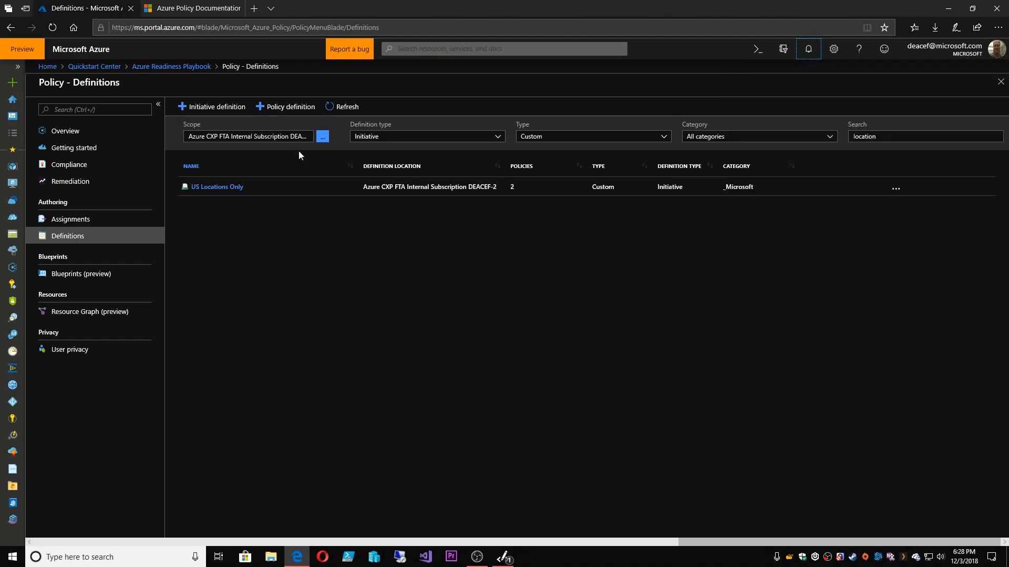
# - Start an initiative assignment from the Getting started page, scoped to the Azure CXP FTA internal subscription ending in -2
pyautogui.click(74, 147)
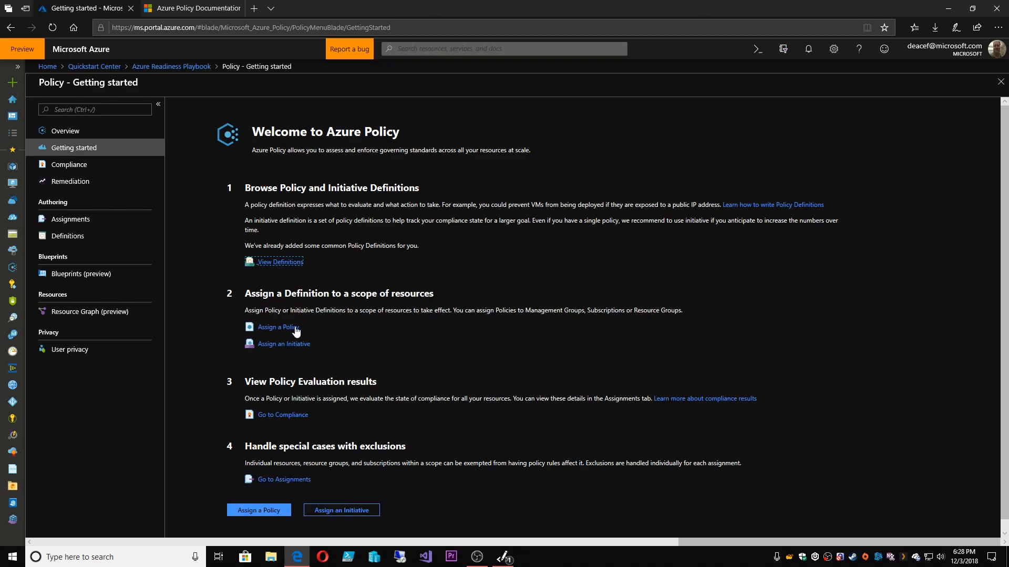
pyautogui.click(276, 344)
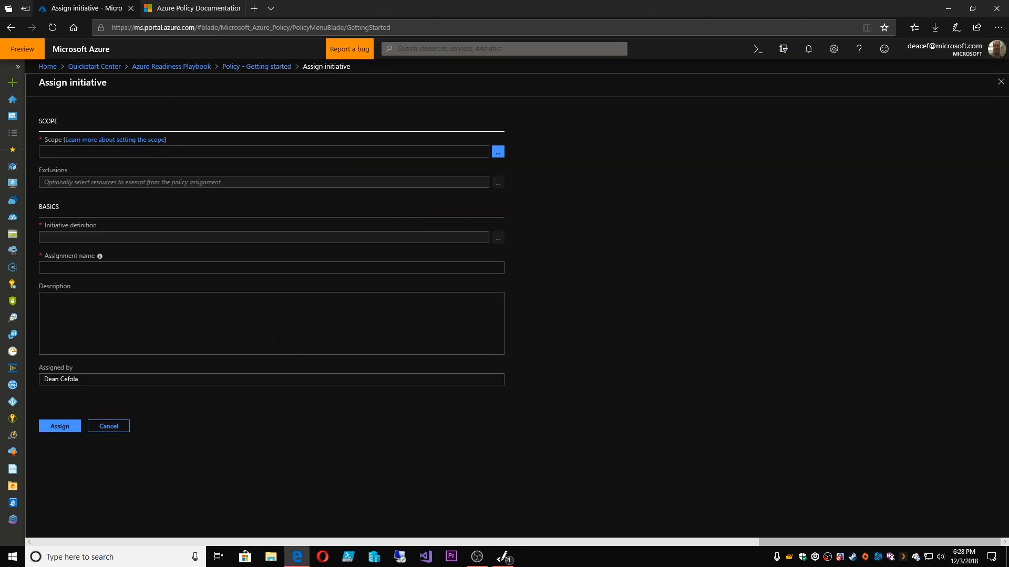
pyautogui.click(502, 154)
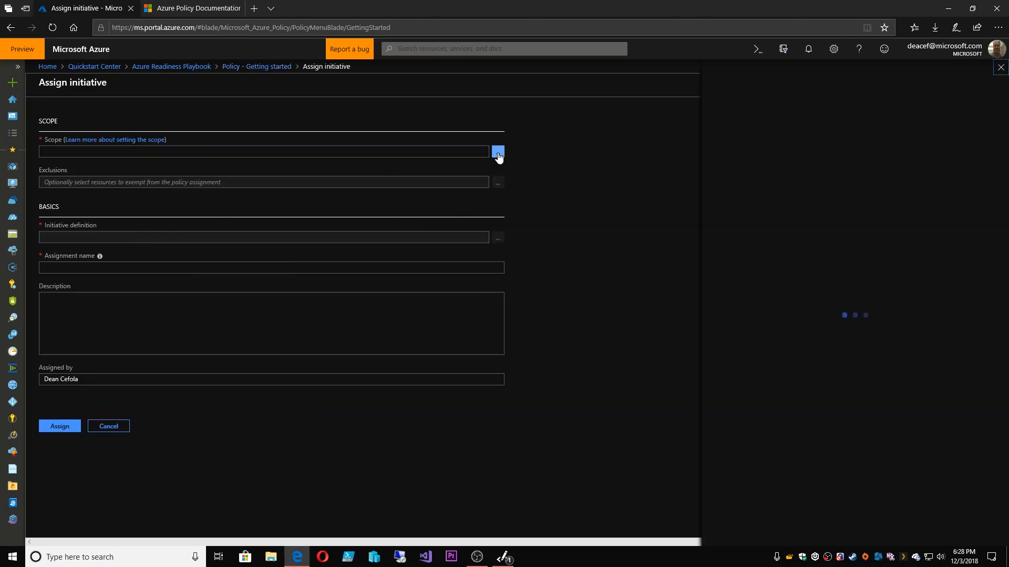
pyautogui.click(741, 174)
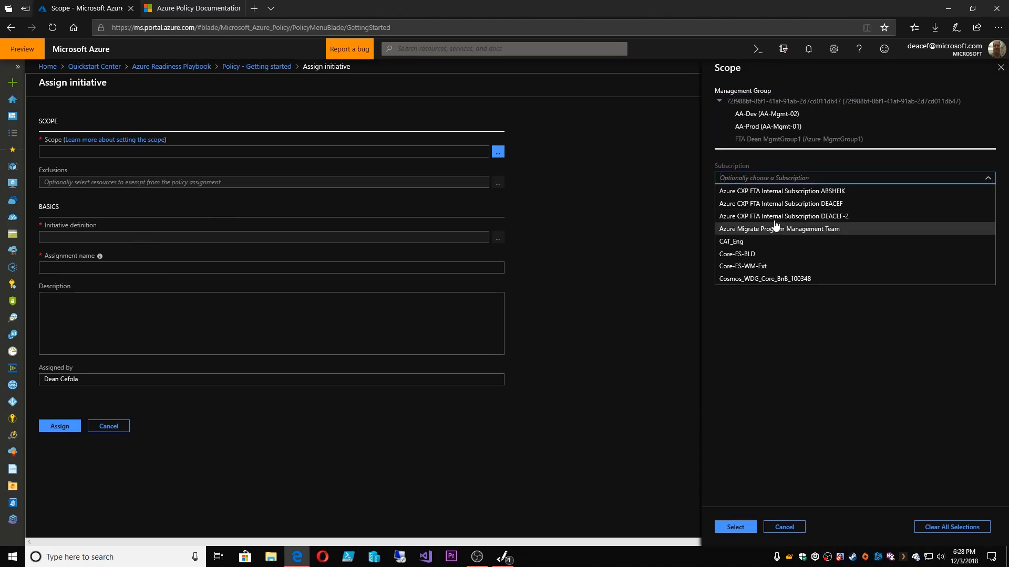
pyautogui.click(774, 215)
pyautogui.click(735, 527)
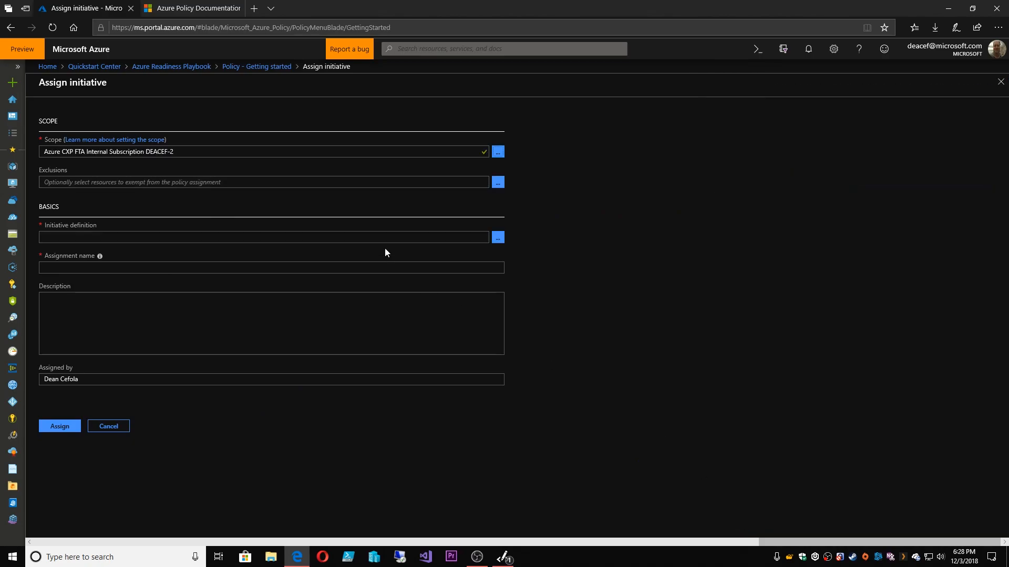
# - Choose the custom US Locations Only initiative as the definition and create the assignment
pyautogui.click(497, 237)
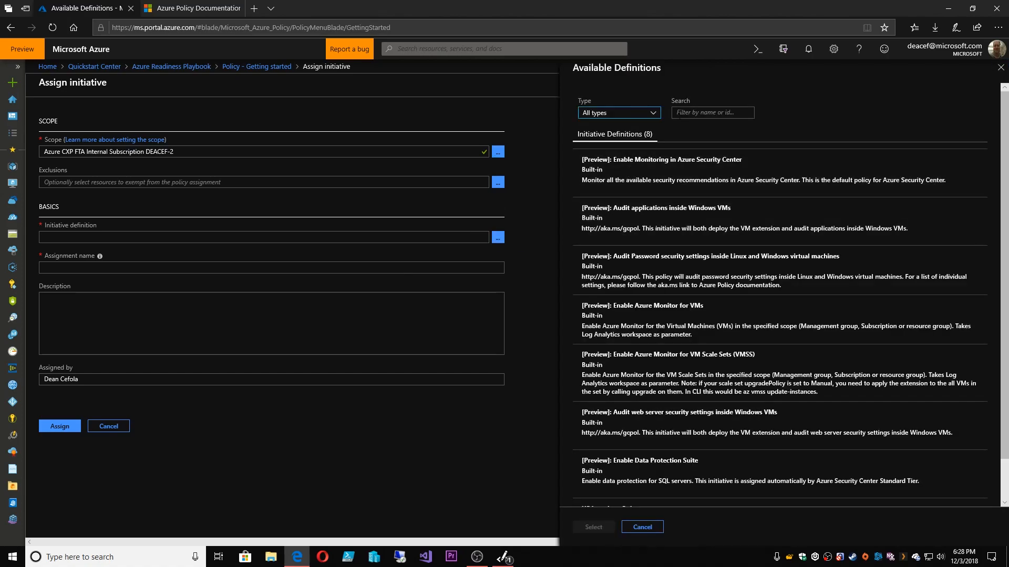
pyautogui.click(651, 113)
pyautogui.click(596, 145)
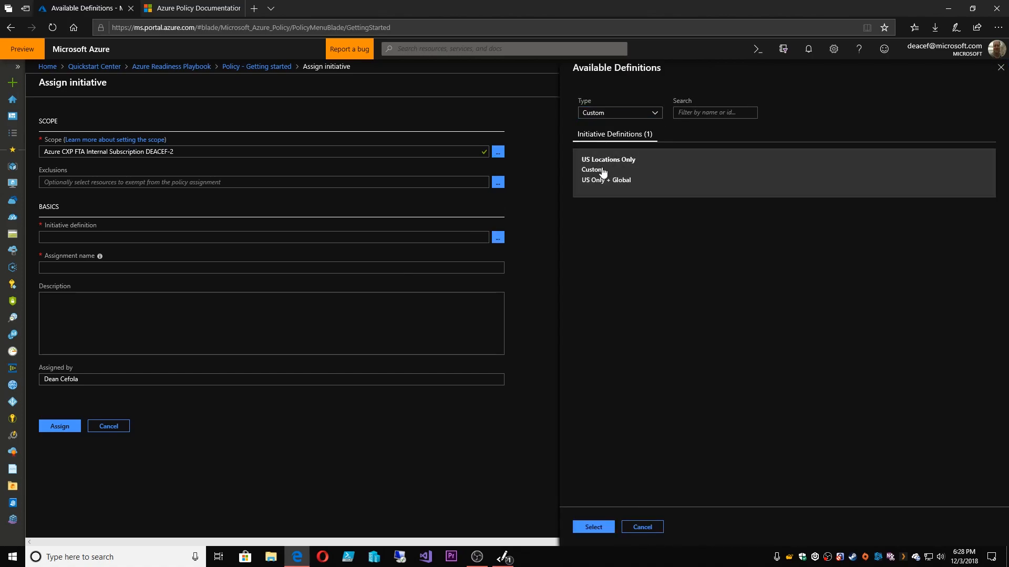
pyautogui.click(593, 527)
pyautogui.click(55, 525)
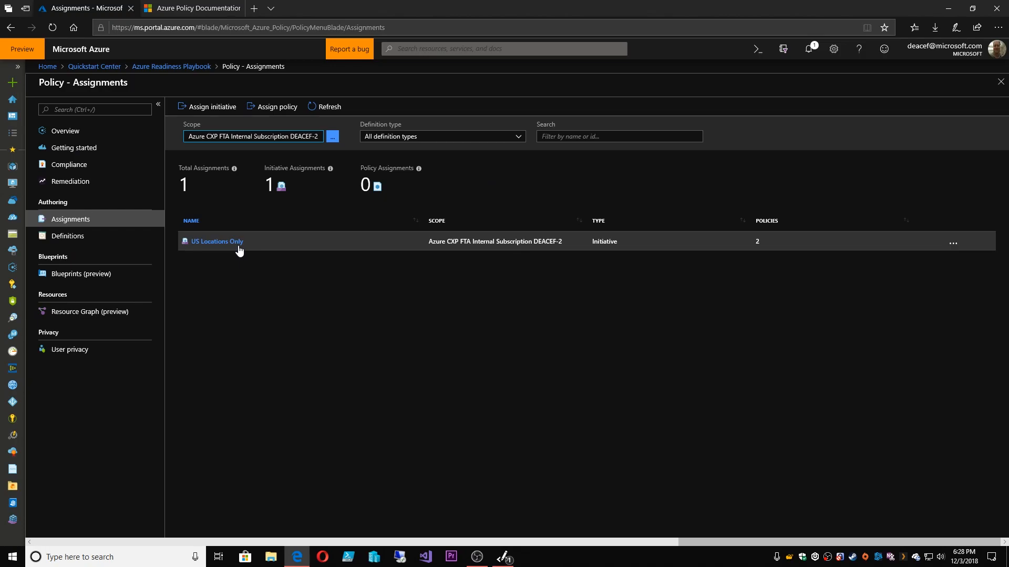
# - Review the subscription's policy compliance, and return to the definitions list to dismiss the portal notifications
pyautogui.click(83, 173)
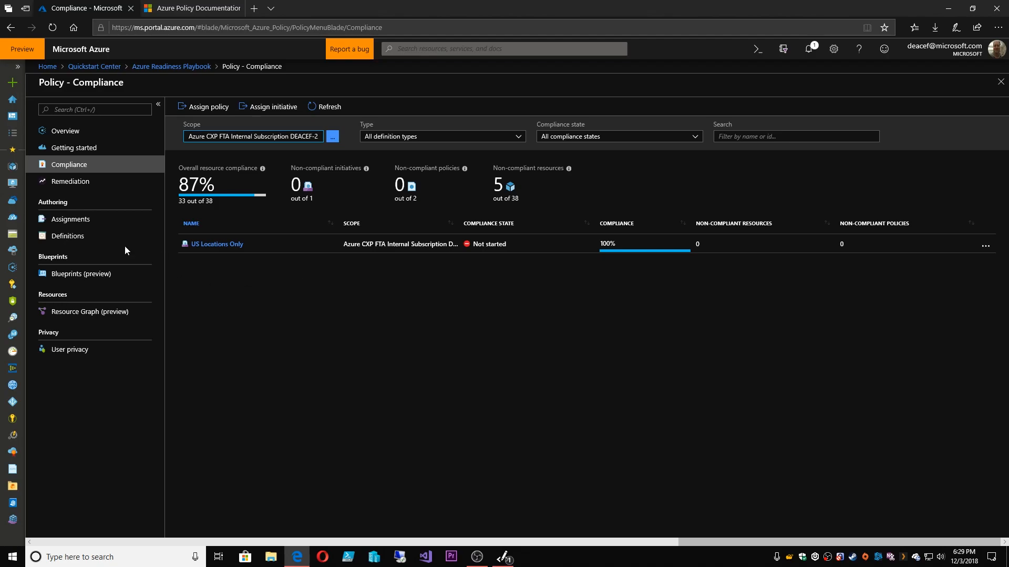
pyautogui.click(61, 239)
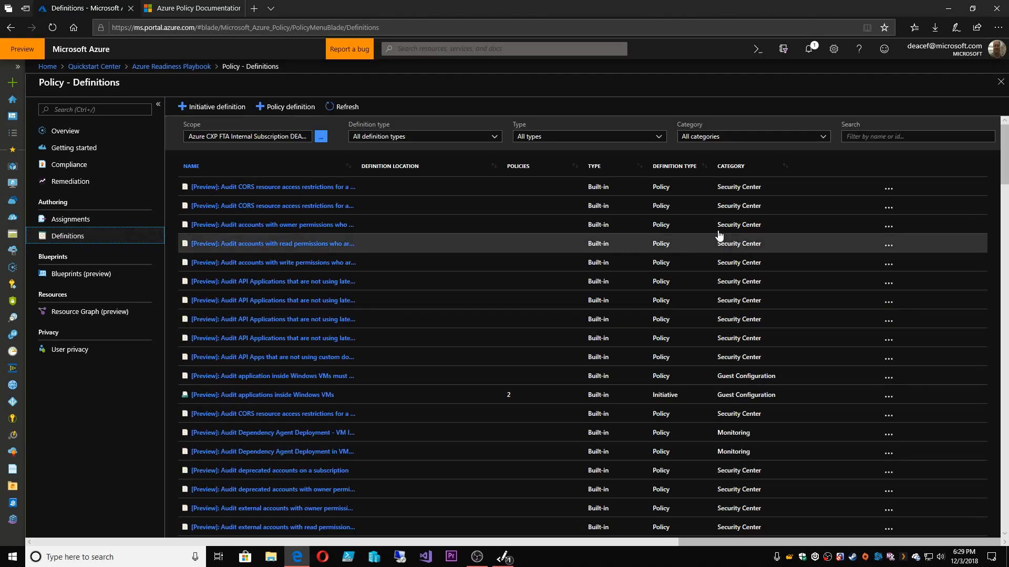
pyautogui.click(809, 53)
pyautogui.click(957, 98)
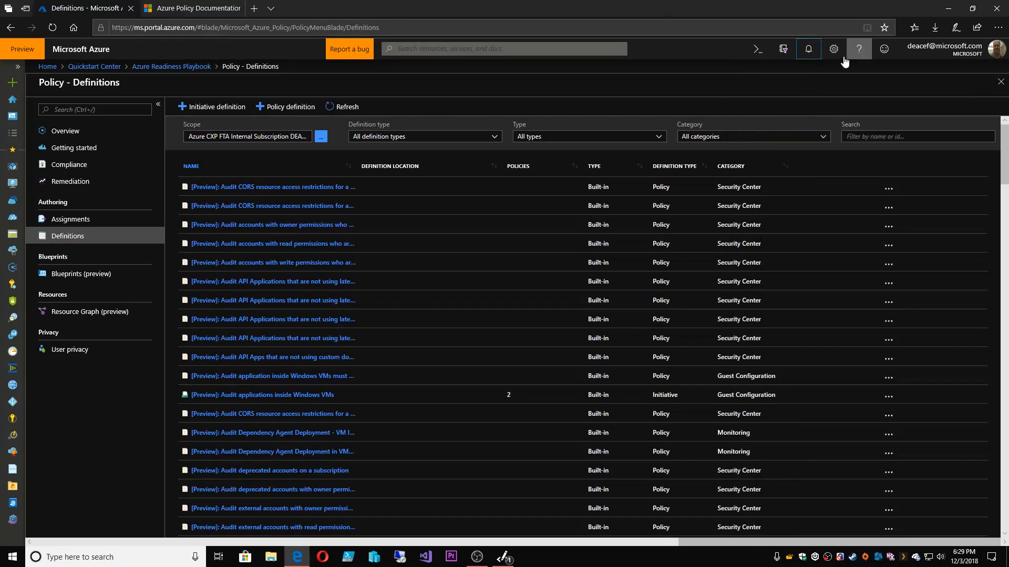
pyautogui.click(808, 49)
pyautogui.click(782, 49)
pyautogui.click(810, 50)
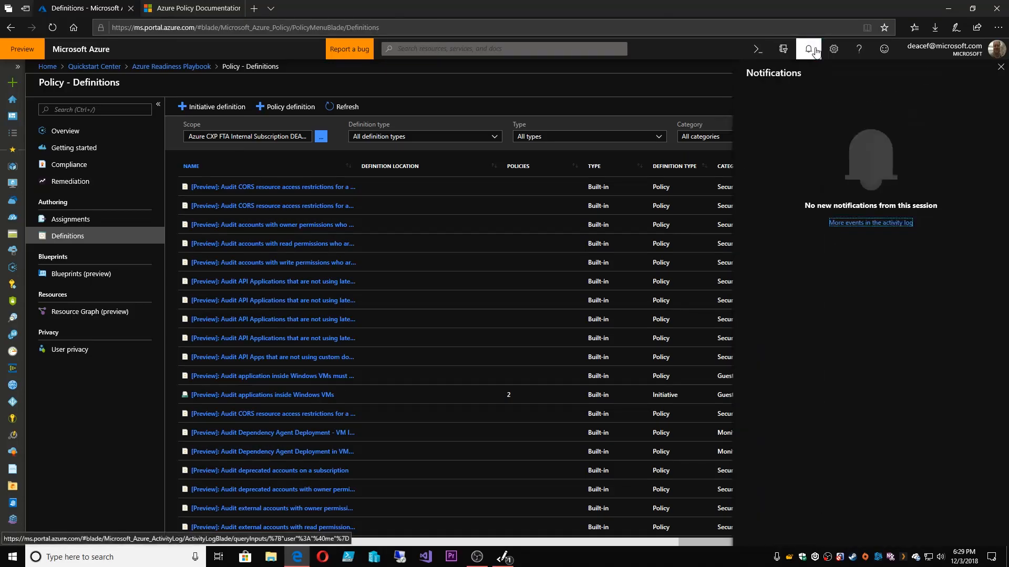
pyautogui.click(808, 49)
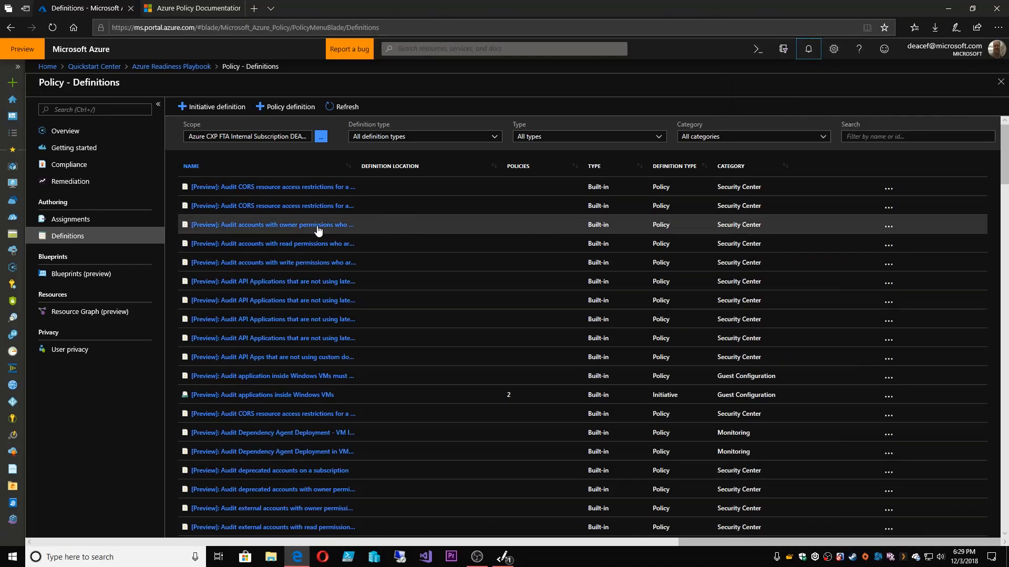
# - Search the policy definitions for "managed" and open Audit VMs that do not use managed disks
pyautogui.click(859, 137)
pyautogui.write('m')
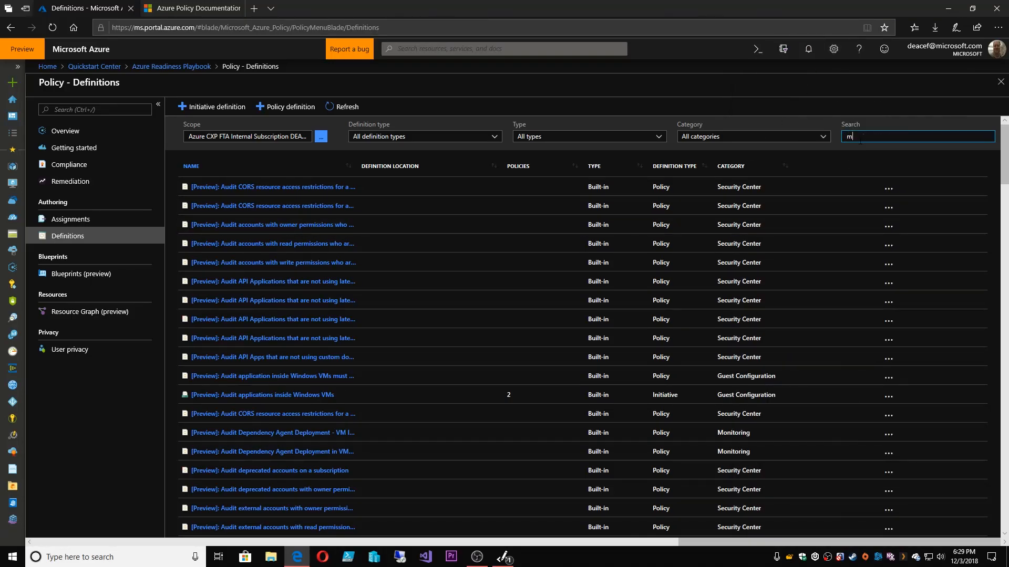
pyautogui.write('anaged')
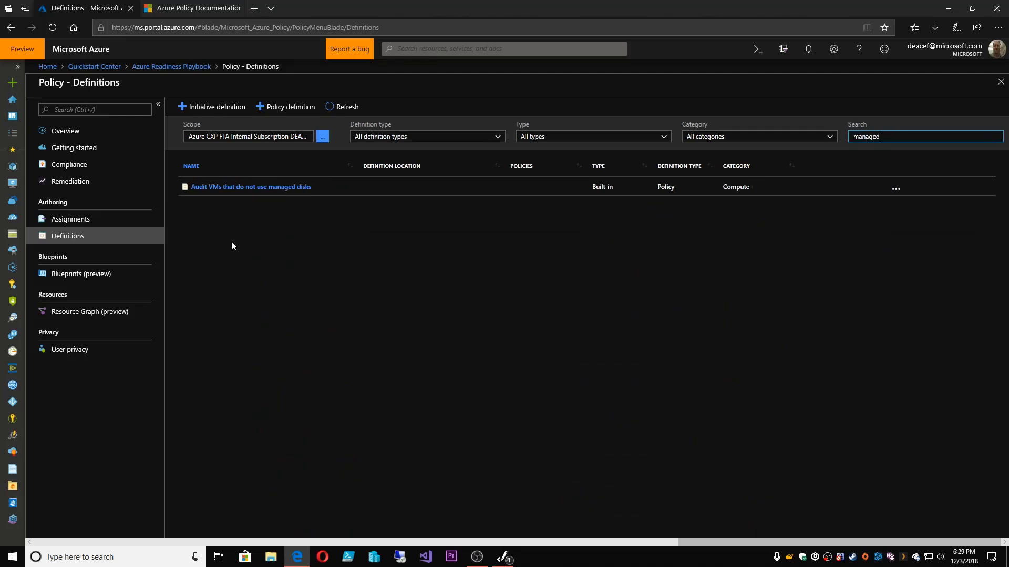
pyautogui.click(251, 188)
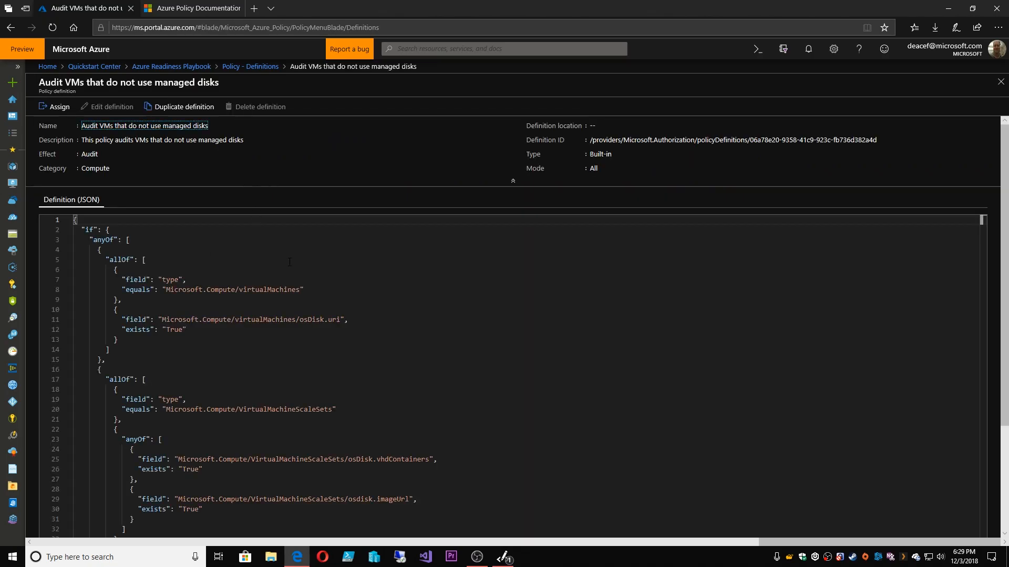
# - Examine the virtual machine type and osDisk.uri conditions in the managed disks policy's JSON definition
pyautogui.scroll(-3, 289, 261)
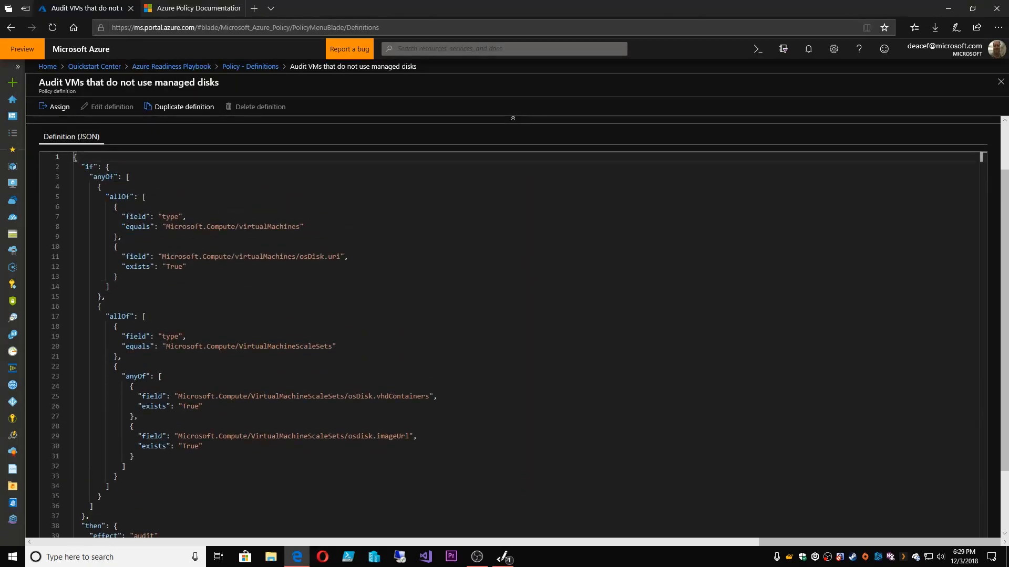
pyautogui.moveTo(82, 167); pyautogui.dragTo(326, 231)
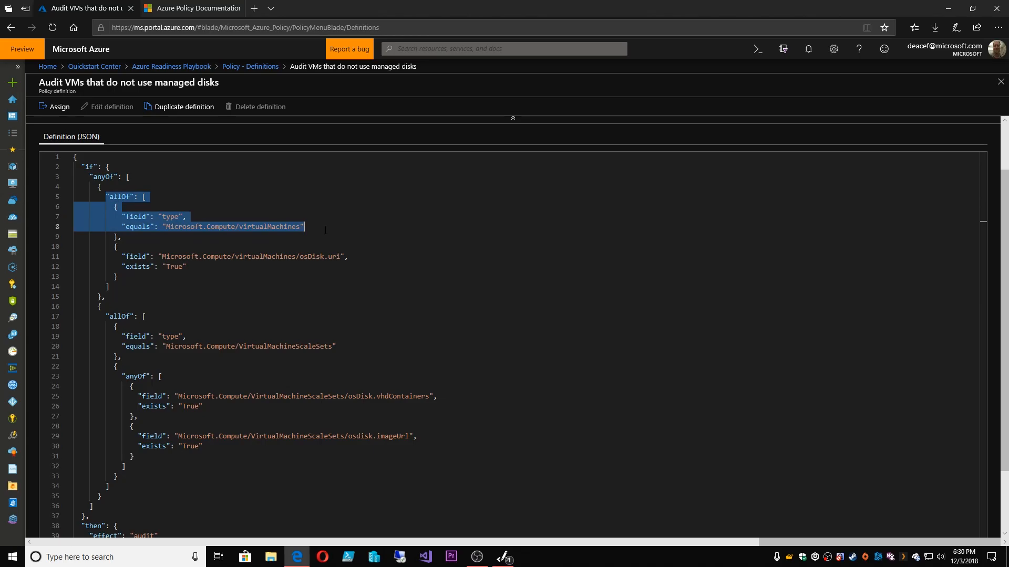
pyautogui.click(326, 230)
pyautogui.moveTo(109, 246); pyautogui.dragTo(365, 258)
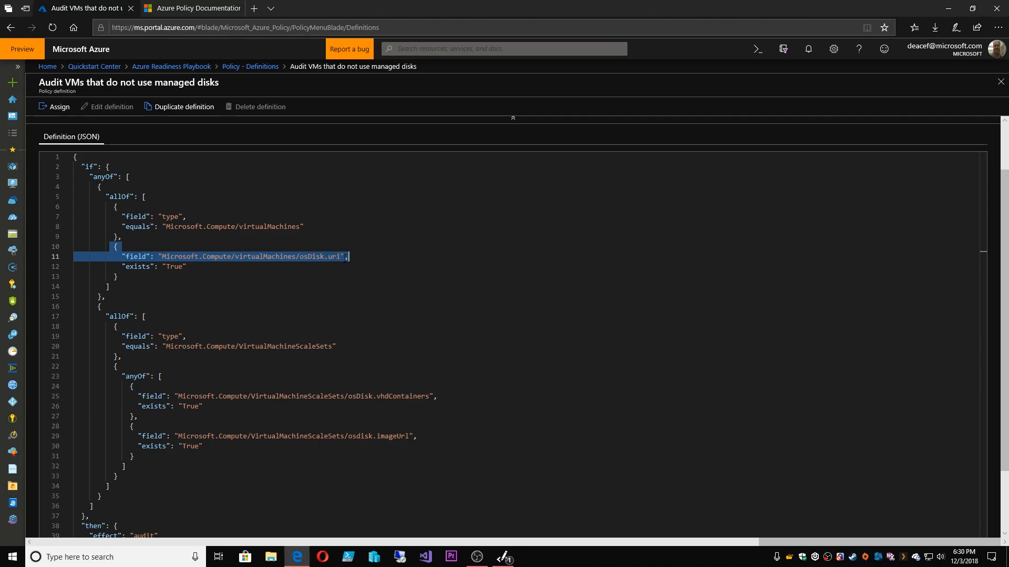
pyautogui.click(221, 267)
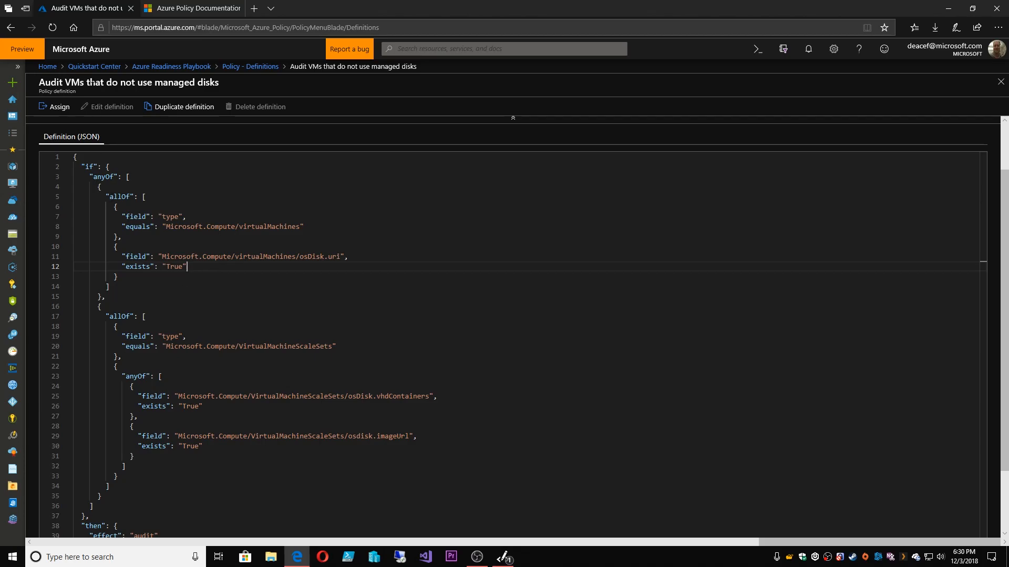
# - Duplicate the portal's browser tab and open the AzureAcademy resource group from the resource groups list in it
pyautogui.rightClick(86, 8)
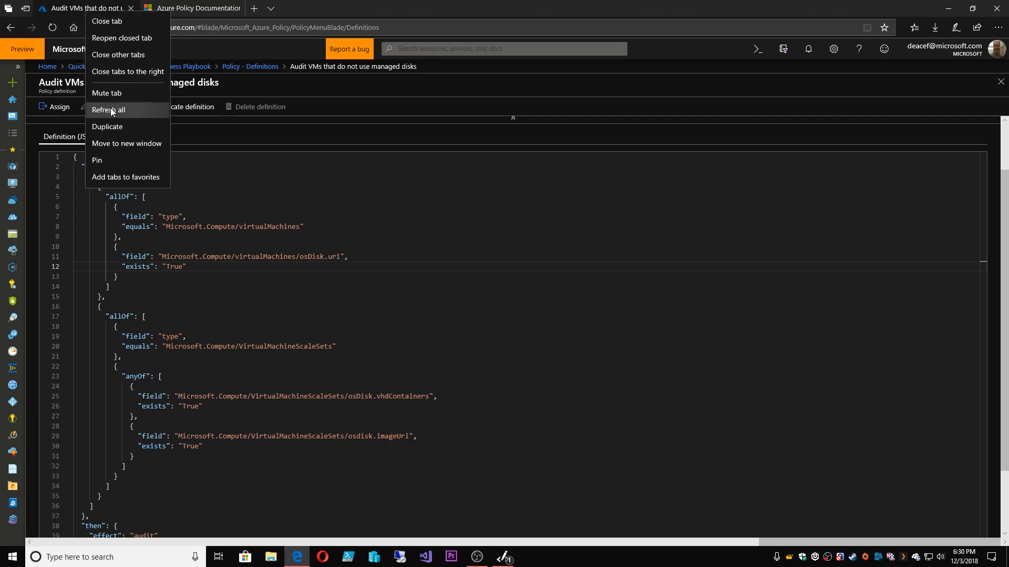
pyautogui.click(110, 126)
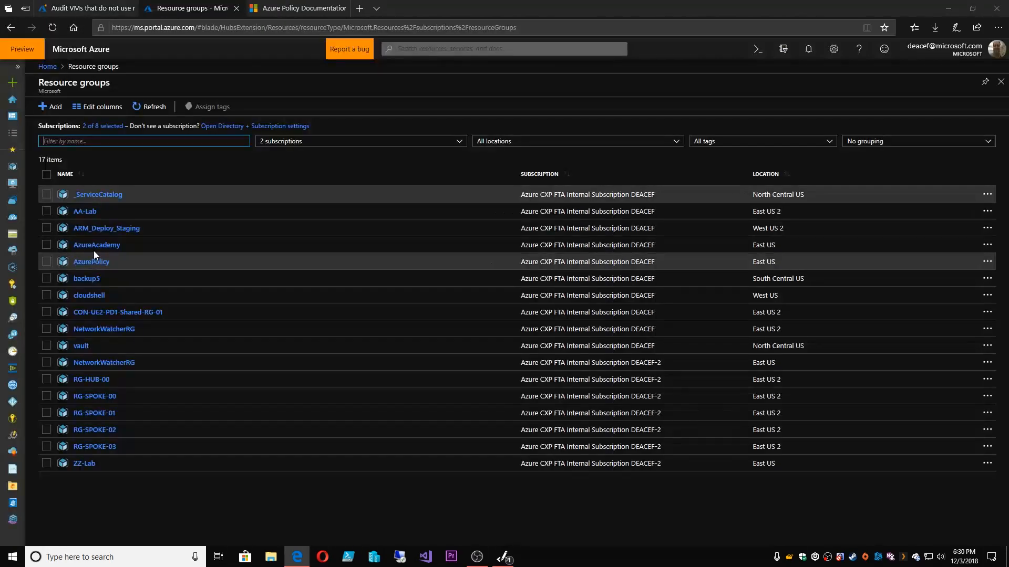
pyautogui.click(94, 251)
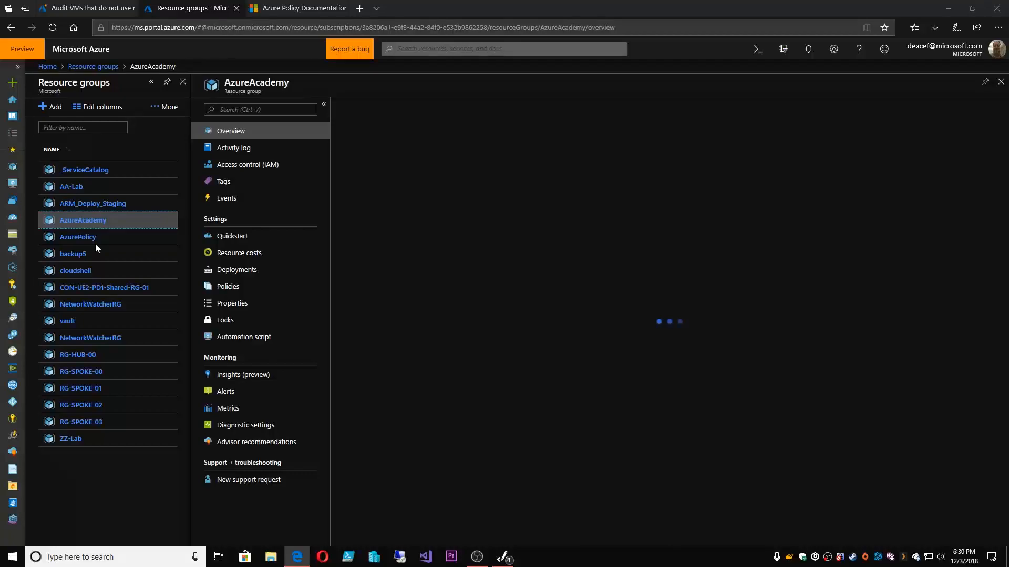
# - Group the AzureAcademy resources by type and view the resources in the Disk group
pyautogui.click(812, 206)
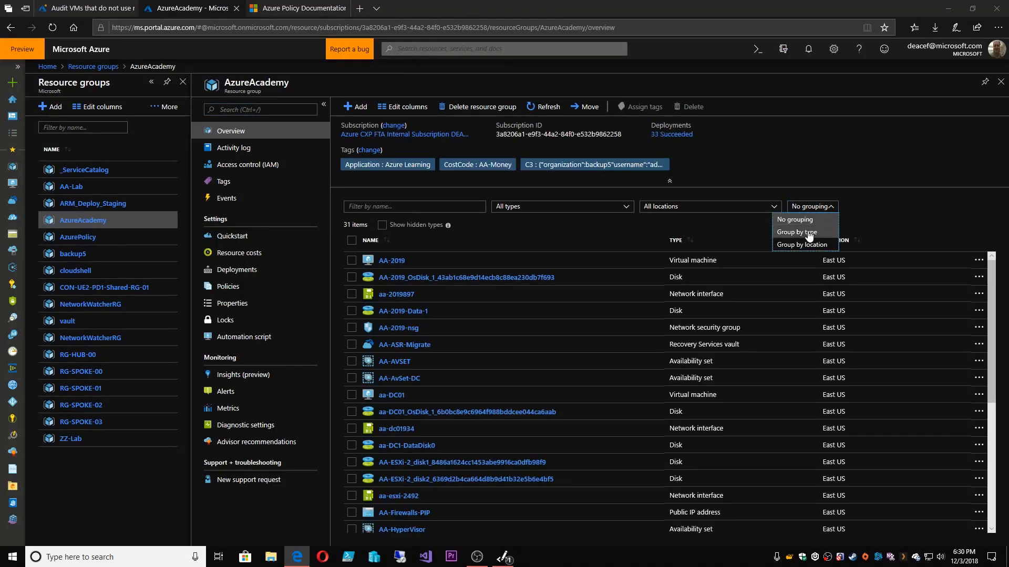
pyautogui.click(809, 236)
pyautogui.scroll(-2, 405, 358)
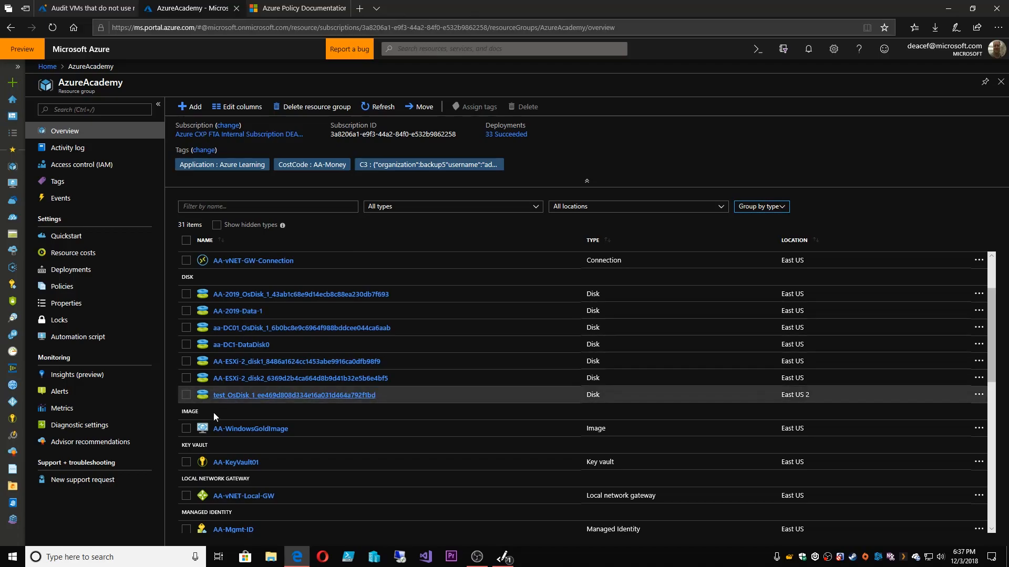
# - Open the aa-DC01 virtual machine of AzureAcademy in Resource Explorer and examine the managedDisk ID under its osDisk settings
pyautogui.click(14, 491)
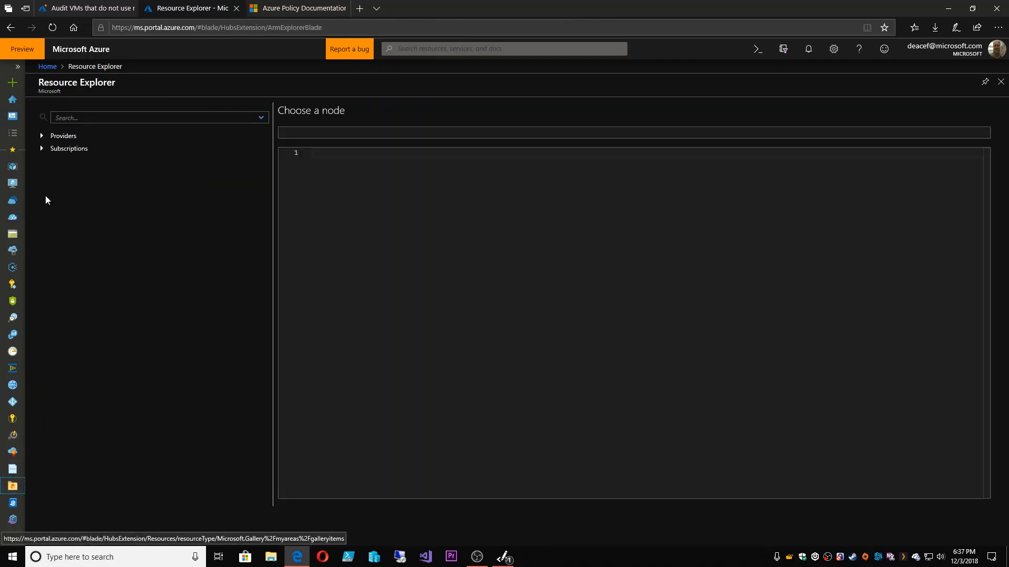
pyautogui.click(43, 149)
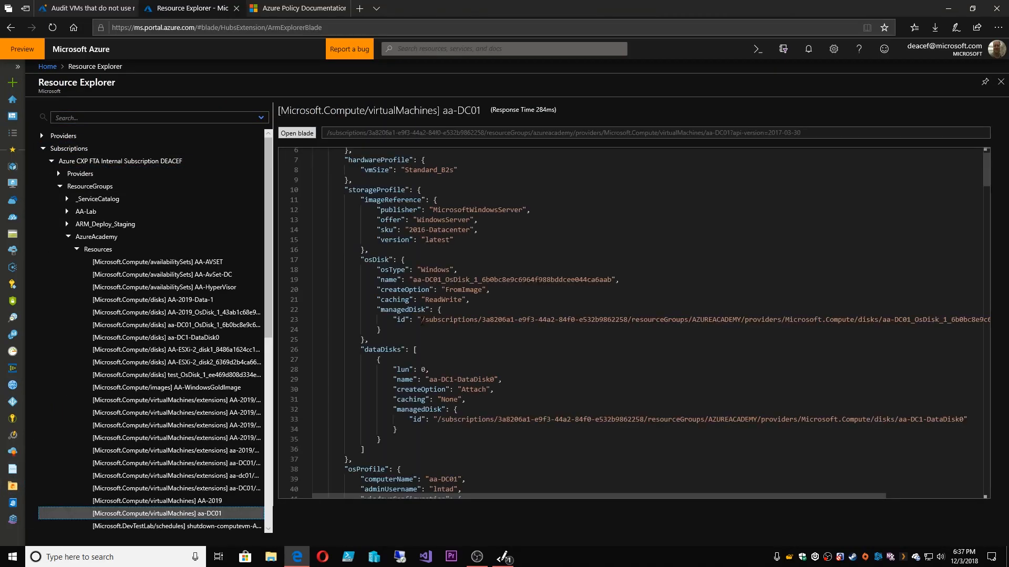
pyautogui.moveTo(361, 260); pyautogui.dragTo(542, 320)
pyautogui.click(434, 320)
pyautogui.moveTo(377, 309); pyautogui.dragTo(446, 319)
pyautogui.moveTo(404, 497); pyautogui.dragTo(460, 497)
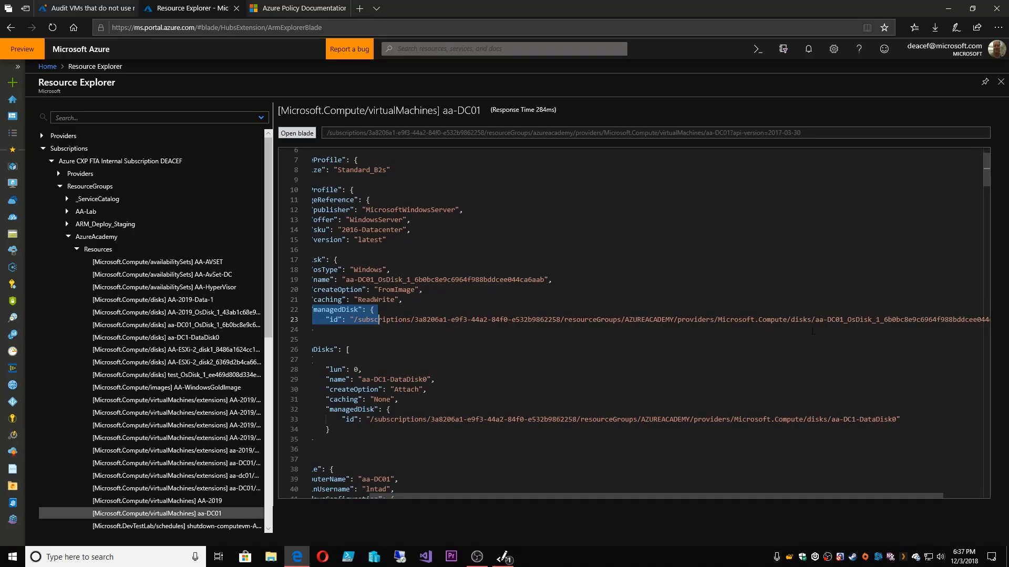
pyautogui.moveTo(813, 319); pyautogui.dragTo(976, 320)
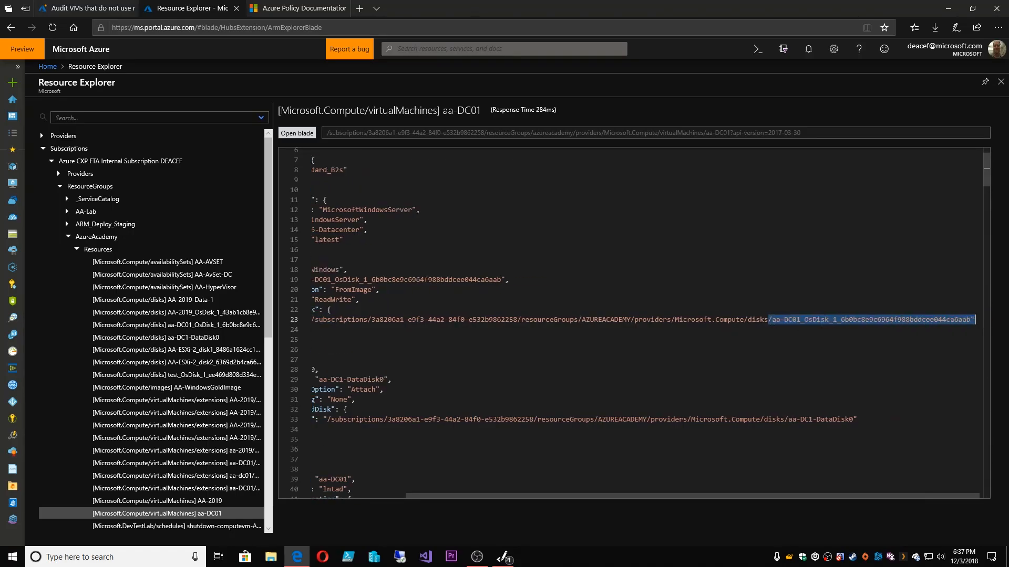
pyautogui.click(952, 341)
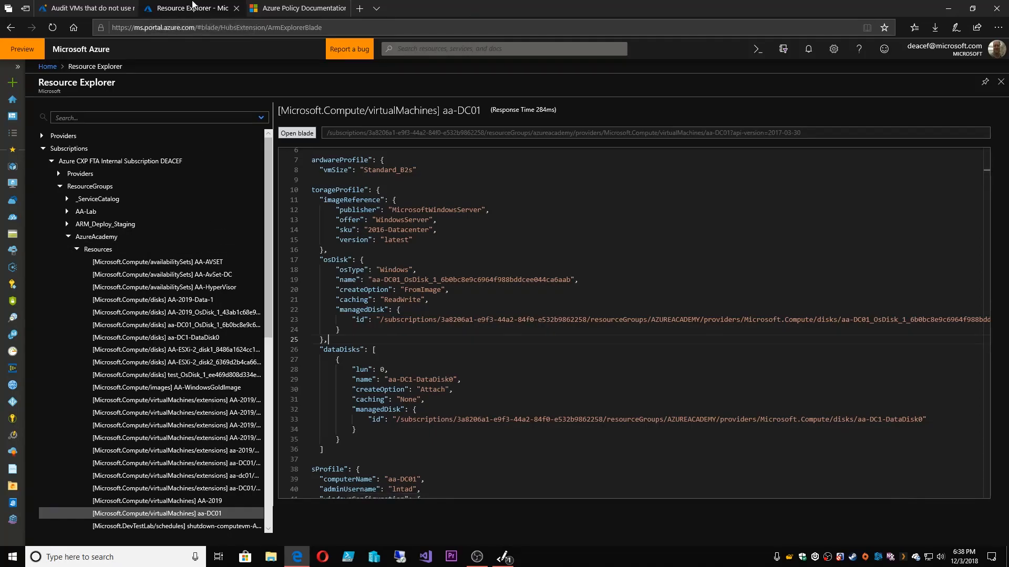
# - Return to the managed disks audit policy and examine its osDisk.uri condition for virtual machines
pyautogui.click(87, 8)
pyautogui.moveTo(300, 256); pyautogui.dragTo(339, 265)
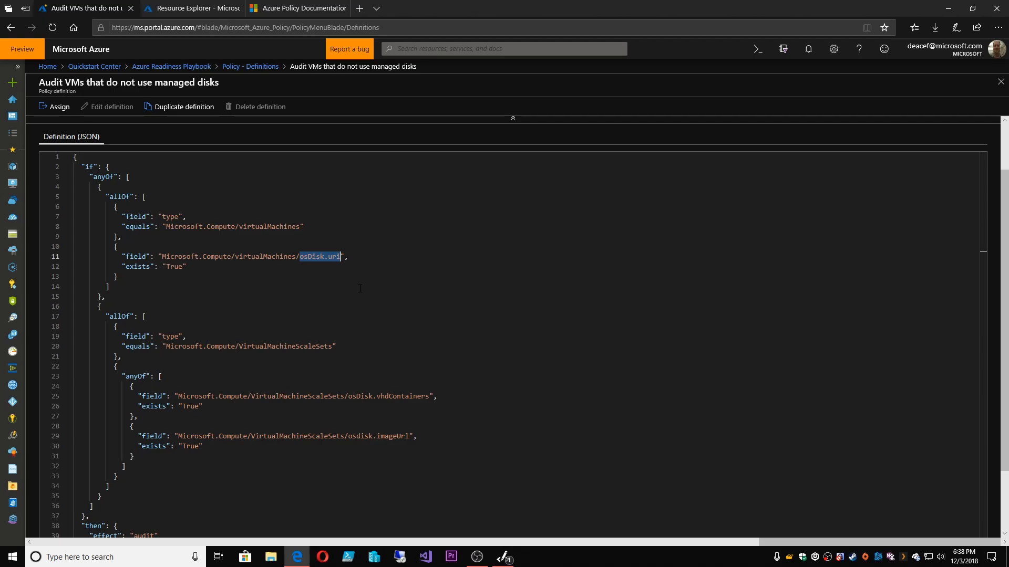
pyautogui.click(360, 289)
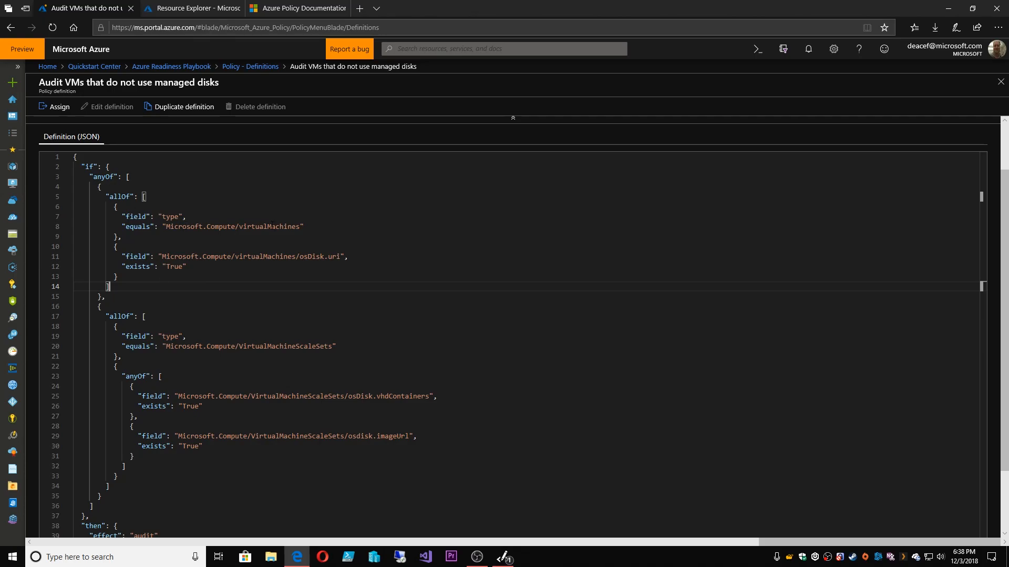
pyautogui.moveTo(300, 257); pyautogui.dragTo(361, 258)
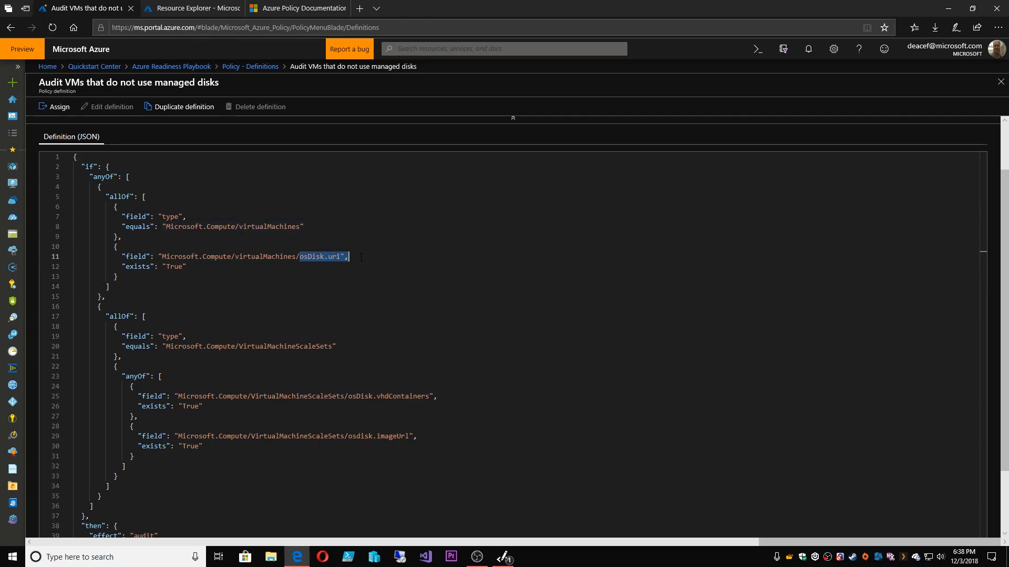
pyautogui.click(360, 262)
# - Examine the policy's VirtualMachineScaleSets conditions, osDisk.vhdContainers and osdisk.imageUrl, and its audit effect
pyautogui.moveTo(156, 340); pyautogui.dragTo(351, 367)
pyautogui.moveTo(285, 378); pyautogui.dragTo(404, 405)
pyautogui.moveTo(136, 426); pyautogui.dragTo(420, 445)
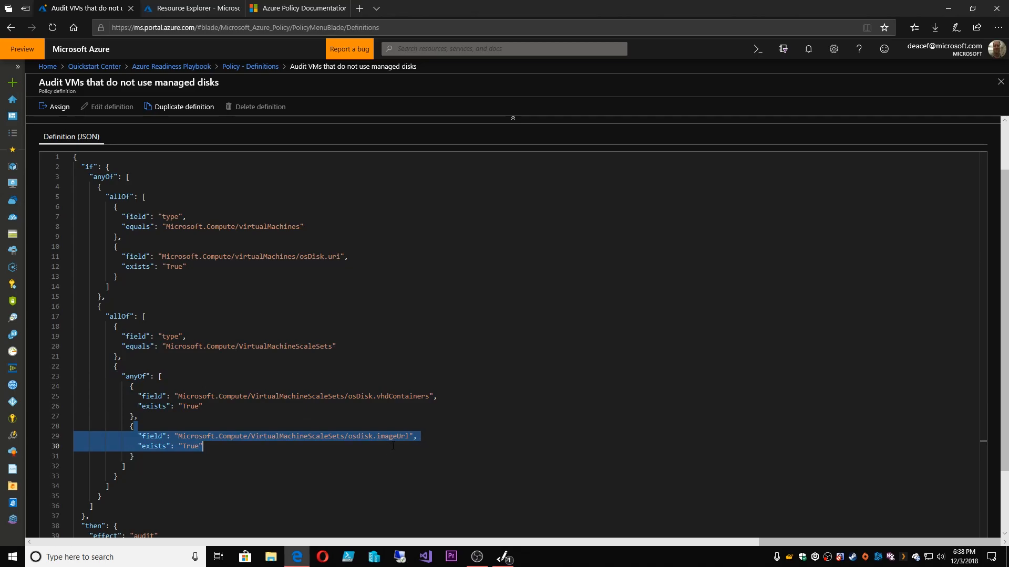
pyautogui.click(207, 450)
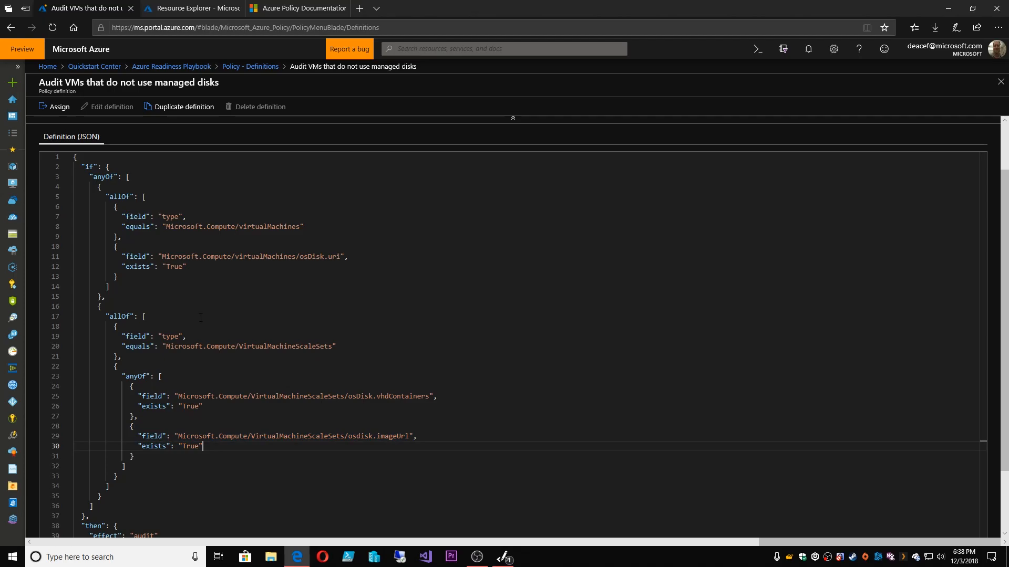
pyautogui.scroll(-2, 209, 286)
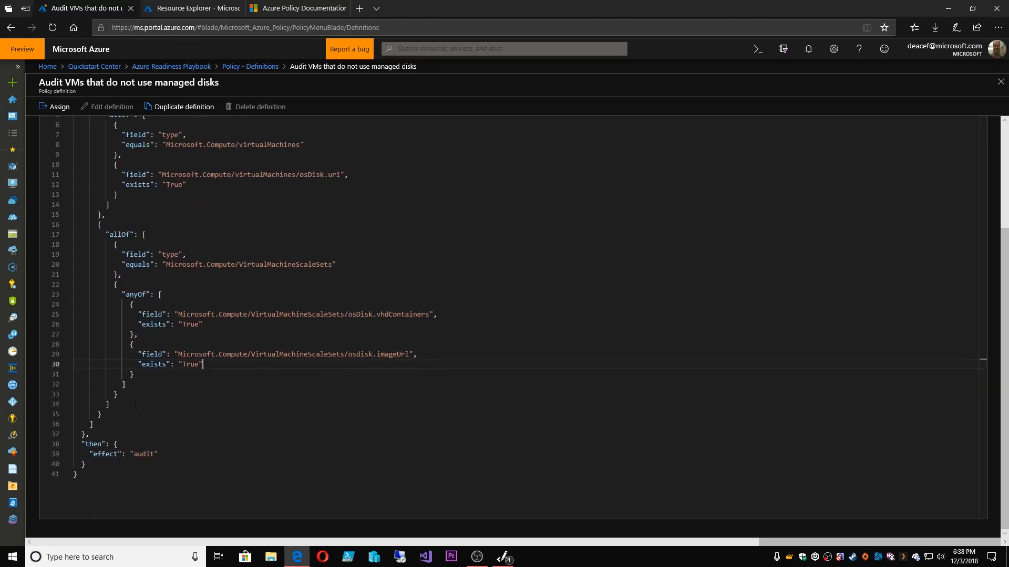
pyautogui.moveTo(92, 434); pyautogui.dragTo(109, 454)
pyautogui.click(175, 466)
pyautogui.scroll(4, 175, 467)
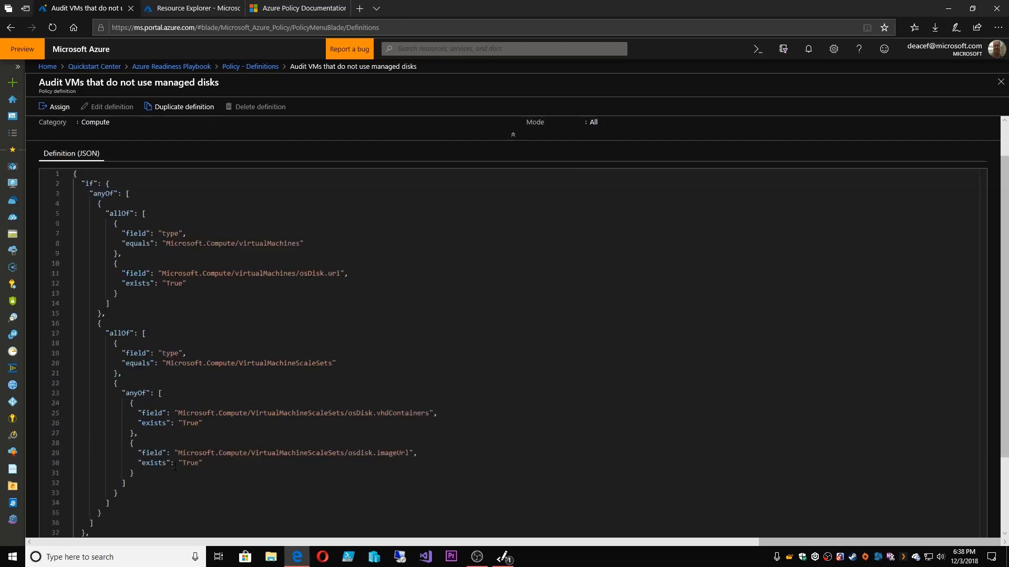
# - Search the policy definitions for "enfor" and open Enforce tag and its value
pyautogui.click(249, 67)
pyautogui.moveTo(888, 136); pyautogui.dragTo(849, 136)
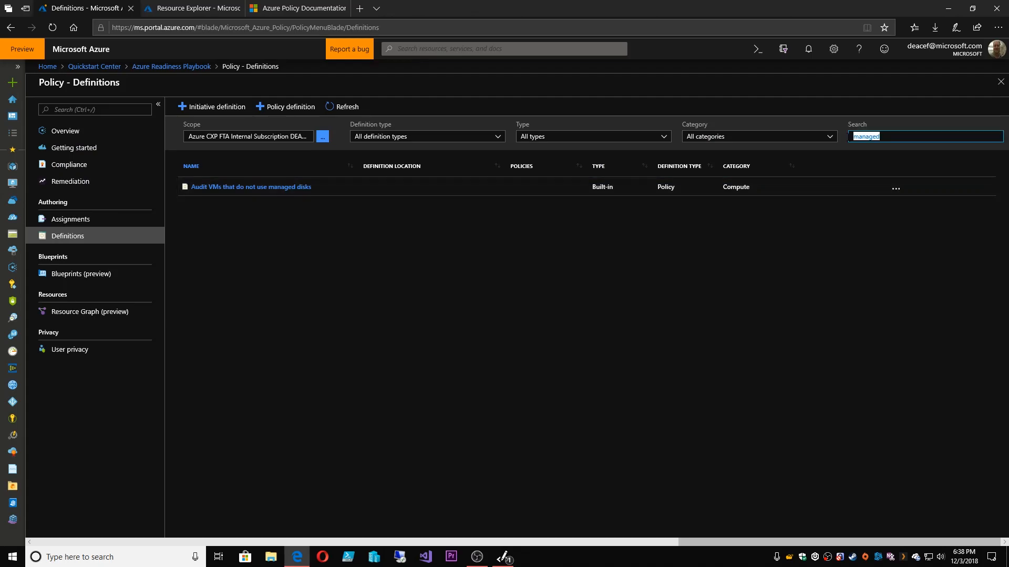
pyautogui.write('allowed')
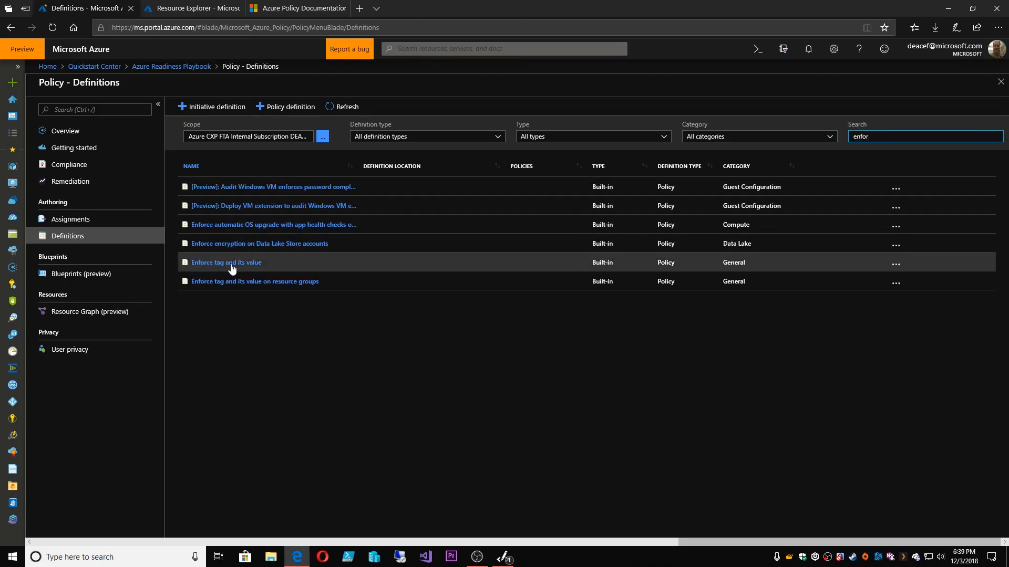
pyautogui.click(232, 263)
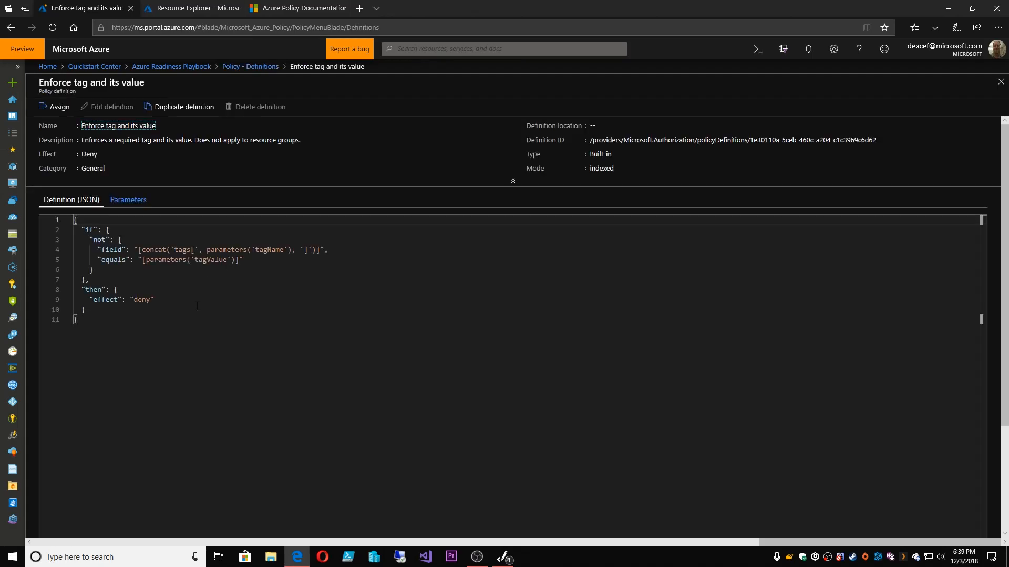
# - Examine the tagName and tagValue condition and the deny effect in the tag enforcement policy's JSON
pyautogui.moveTo(82, 232); pyautogui.dragTo(328, 250)
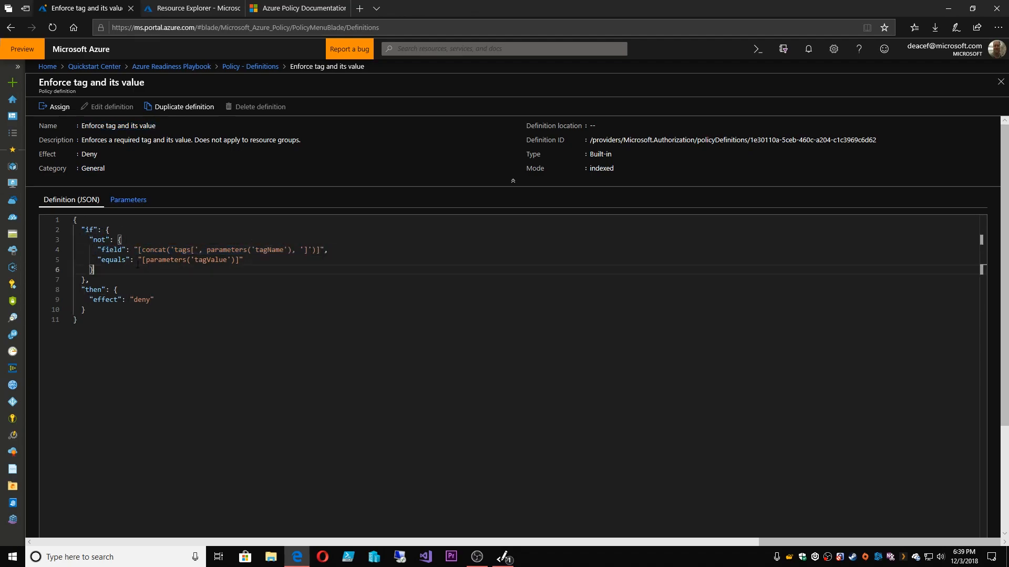
pyautogui.moveTo(94, 269); pyautogui.dragTo(112, 263)
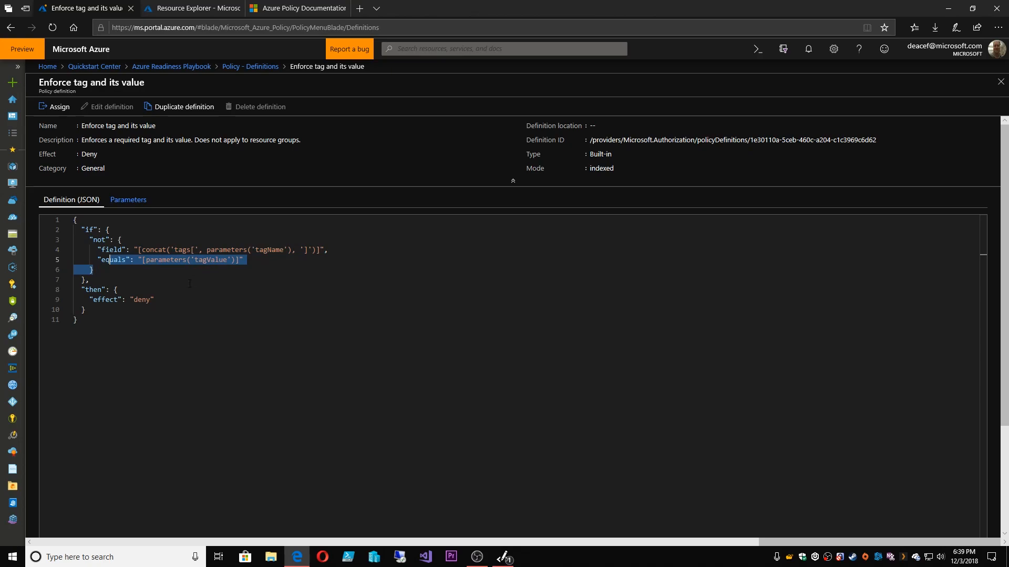
pyautogui.moveTo(169, 299); pyautogui.dragTo(68, 288)
pyautogui.click(148, 323)
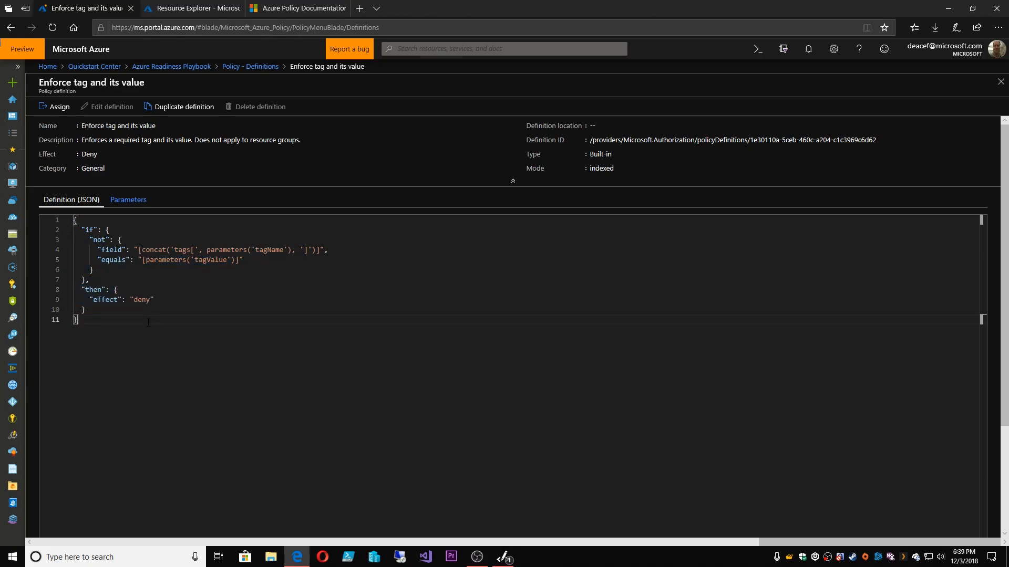
# - Search the policy definitions for "apply" and open Apply tag and its default value
pyautogui.click(250, 66)
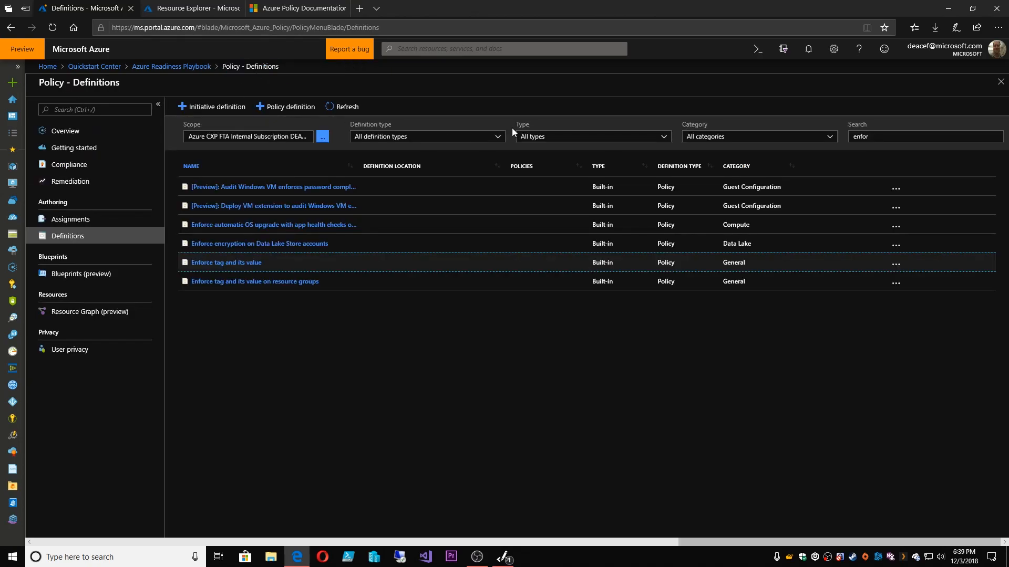
pyautogui.doubleClick(853, 136)
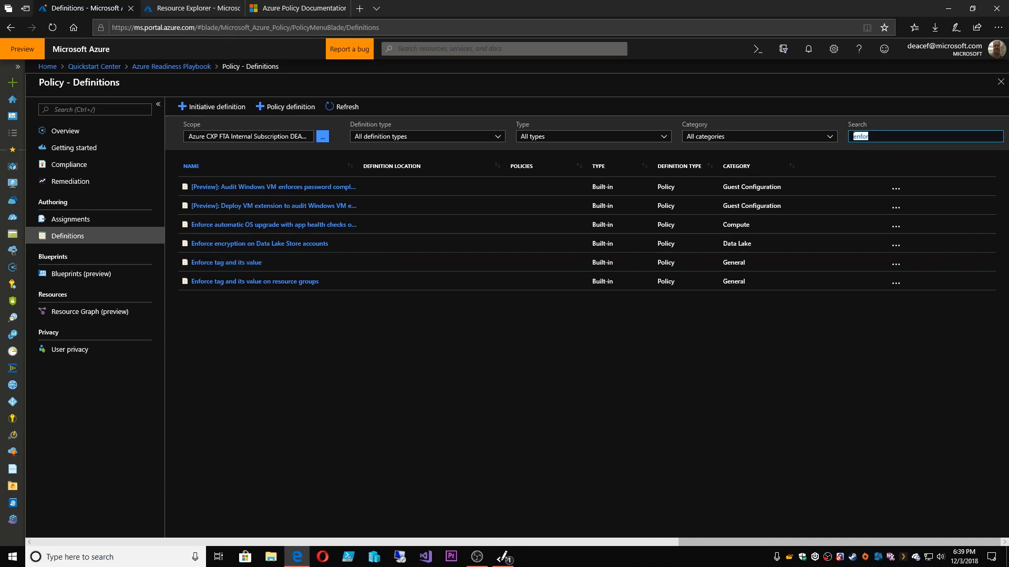
pyautogui.write('apply')
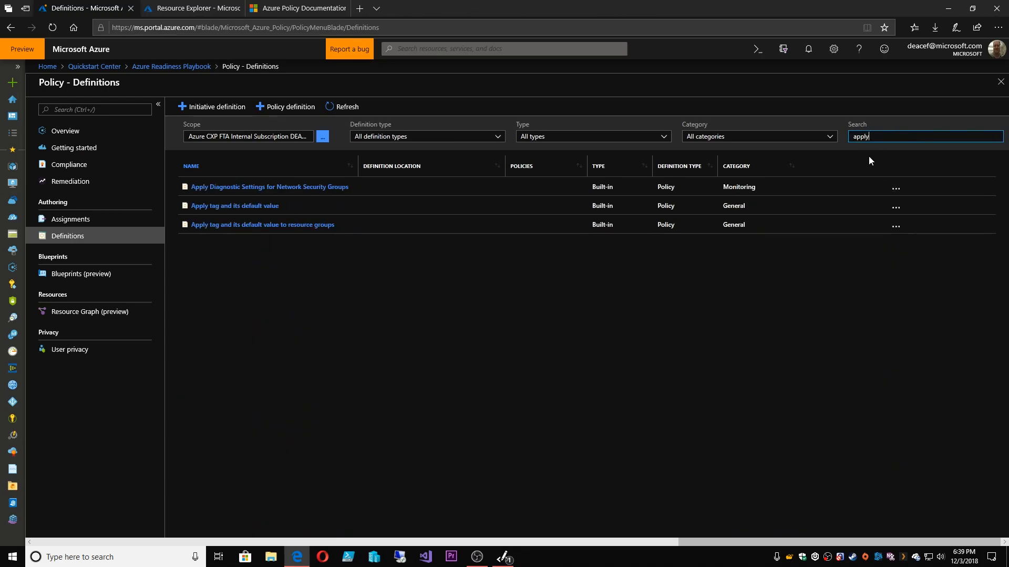
pyautogui.click(238, 206)
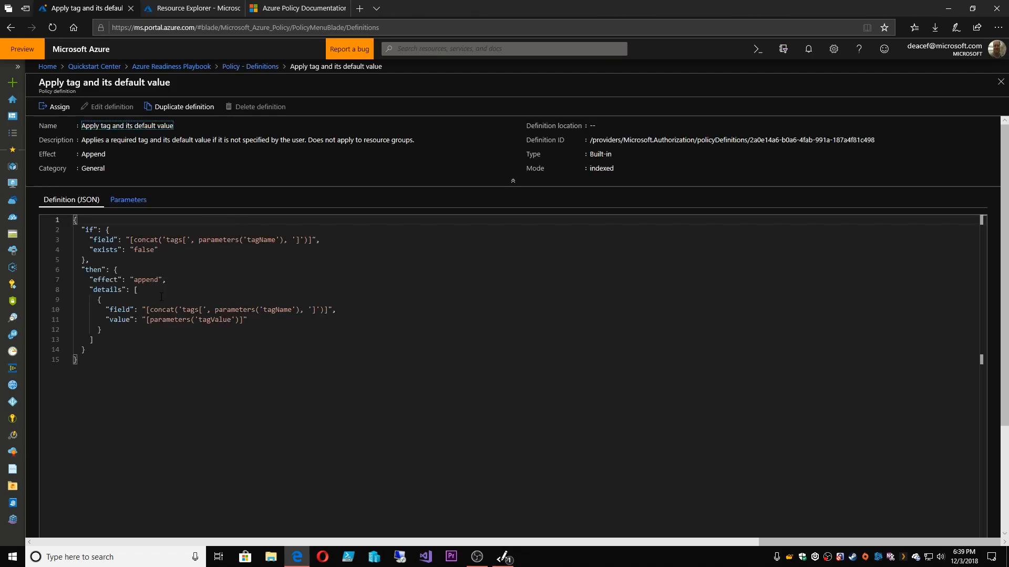
# - Examine the missing-tag condition, the append effect and its tag name and value details in the default tag policy's JSON
pyautogui.moveTo(81, 270); pyautogui.dragTo(191, 288)
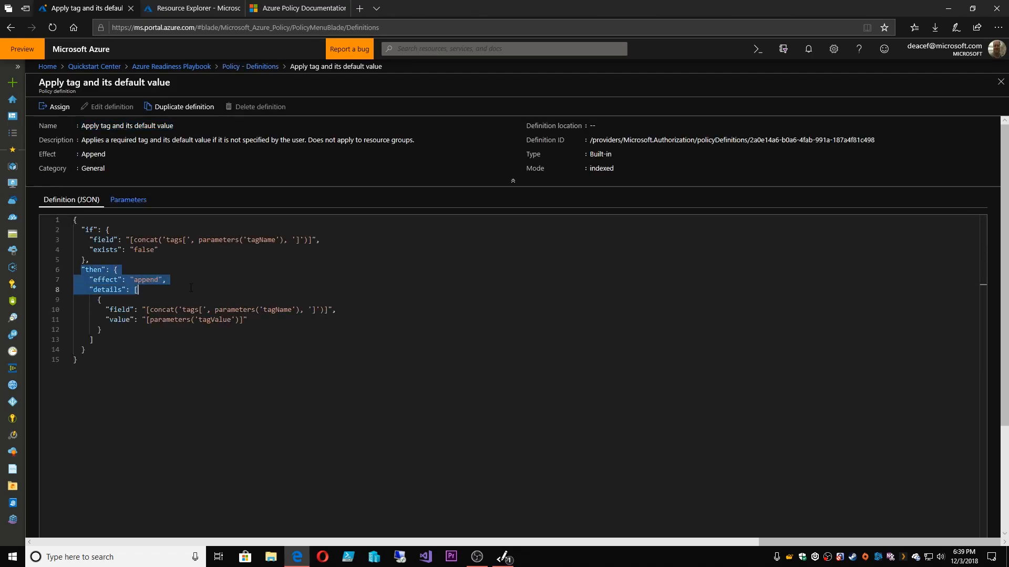
pyautogui.click(189, 292)
pyautogui.moveTo(118, 240); pyautogui.dragTo(280, 248)
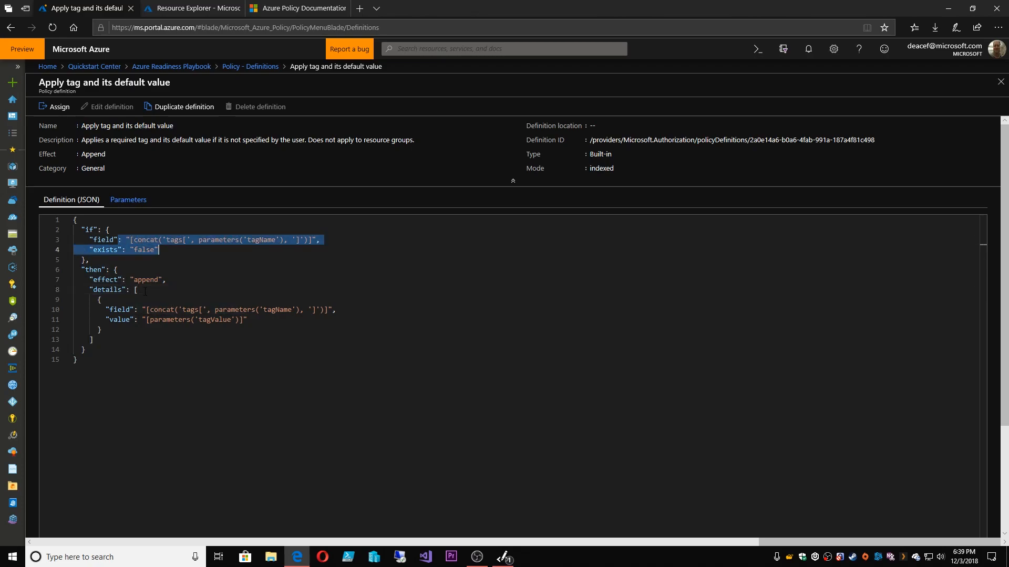
pyautogui.moveTo(146, 298); pyautogui.dragTo(328, 356)
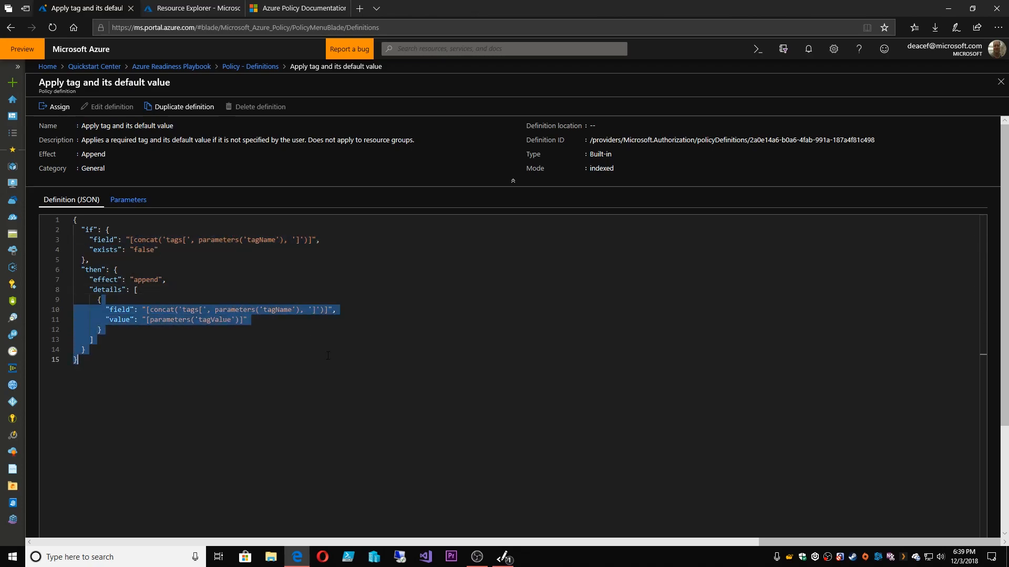
pyautogui.click(328, 356)
# - Return to the policy definitions list and clear its search filter
pyautogui.click(263, 67)
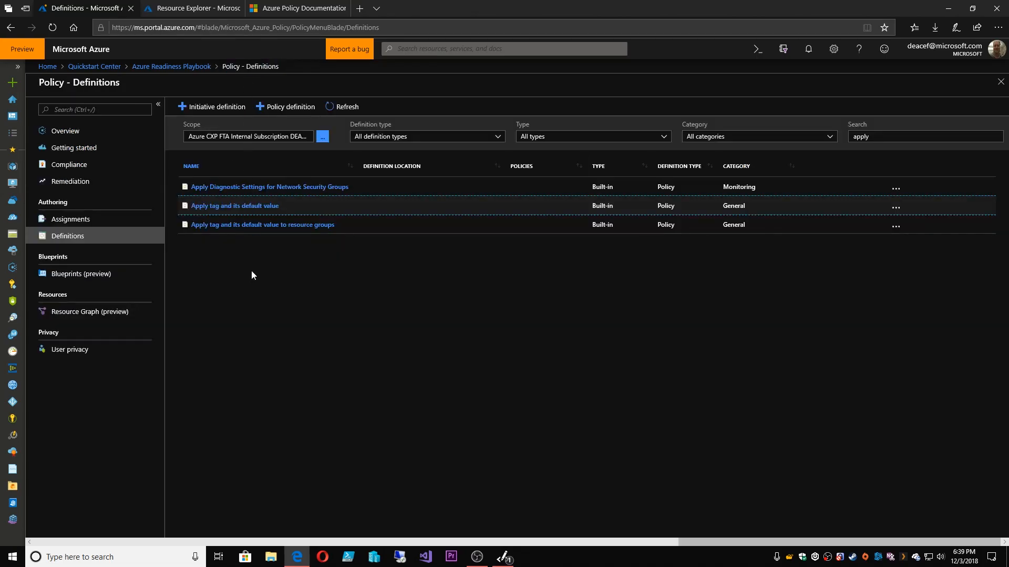
pyautogui.doubleClick(860, 136)
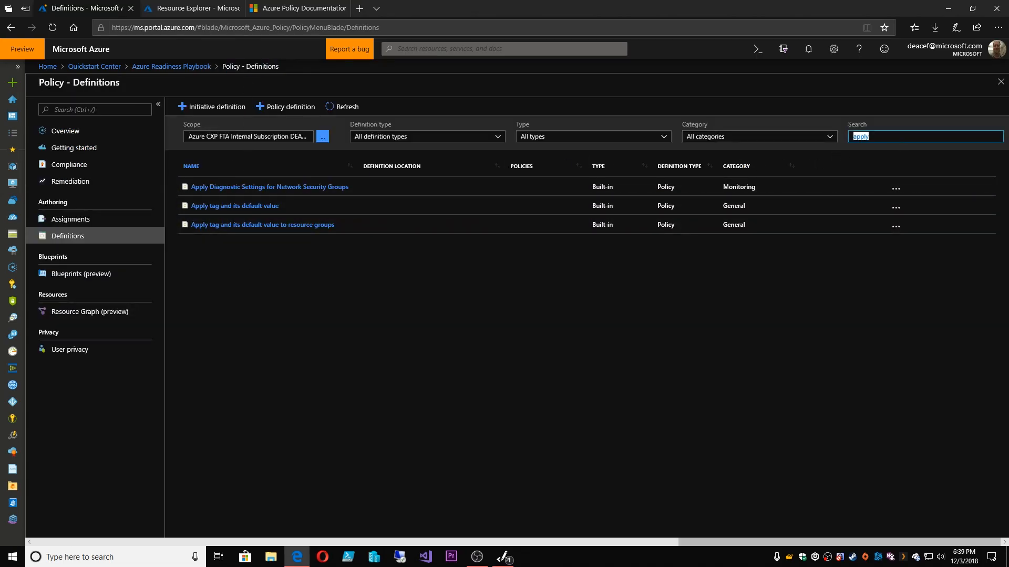
pyautogui.press('BackSpace')
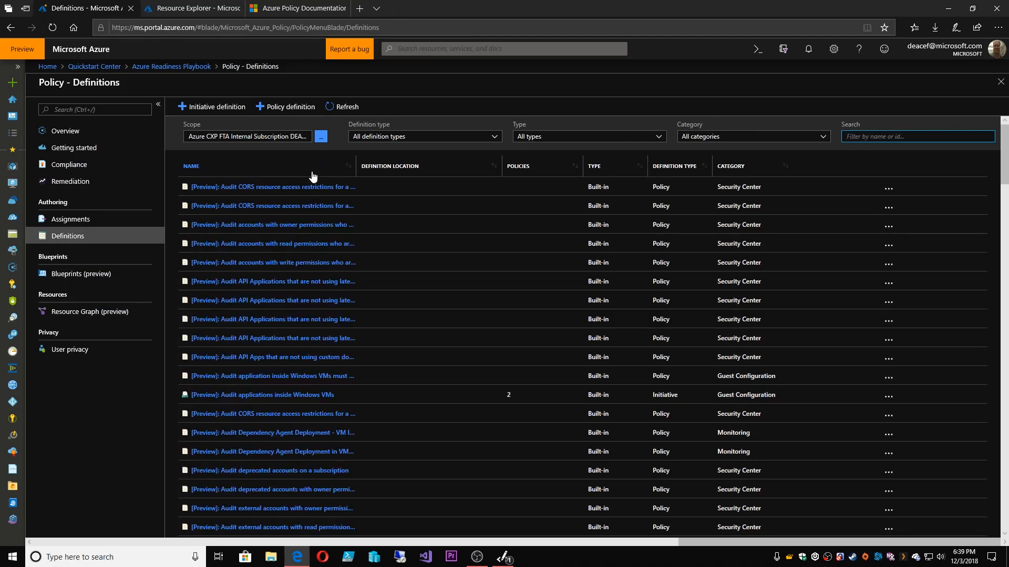
# - View the policy assignments, and open the Blueprints (preview) getting started page
pyautogui.click(71, 220)
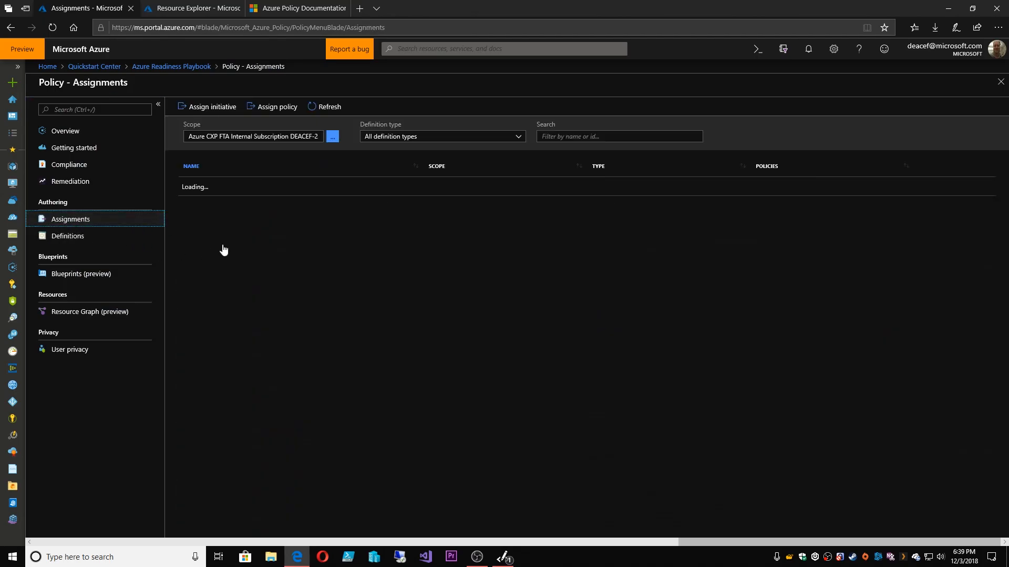
pyautogui.click(66, 274)
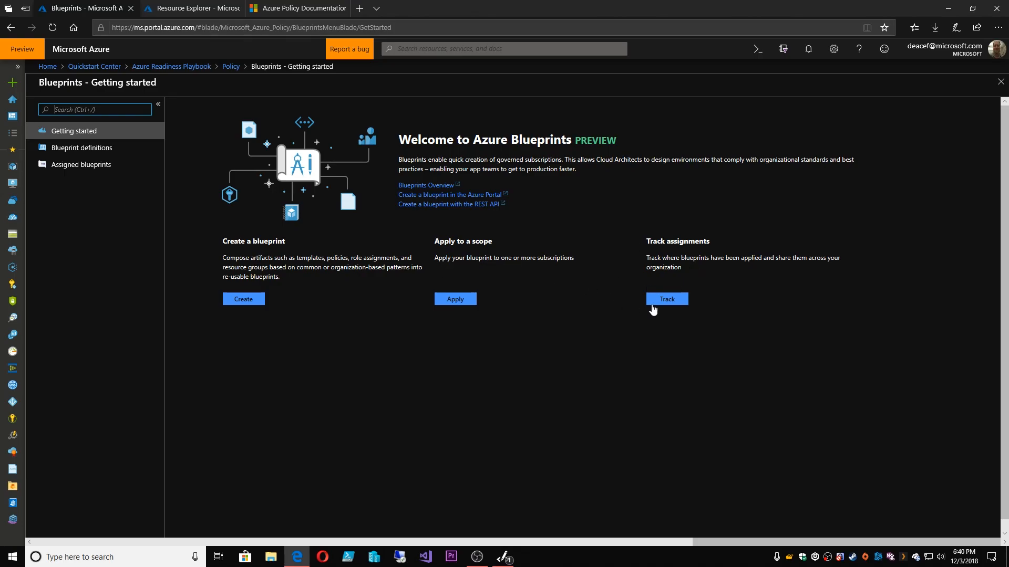
# - Open the resource groups list, check the second subscription's groups, and open RG-HUB-00
pyautogui.click(12, 166)
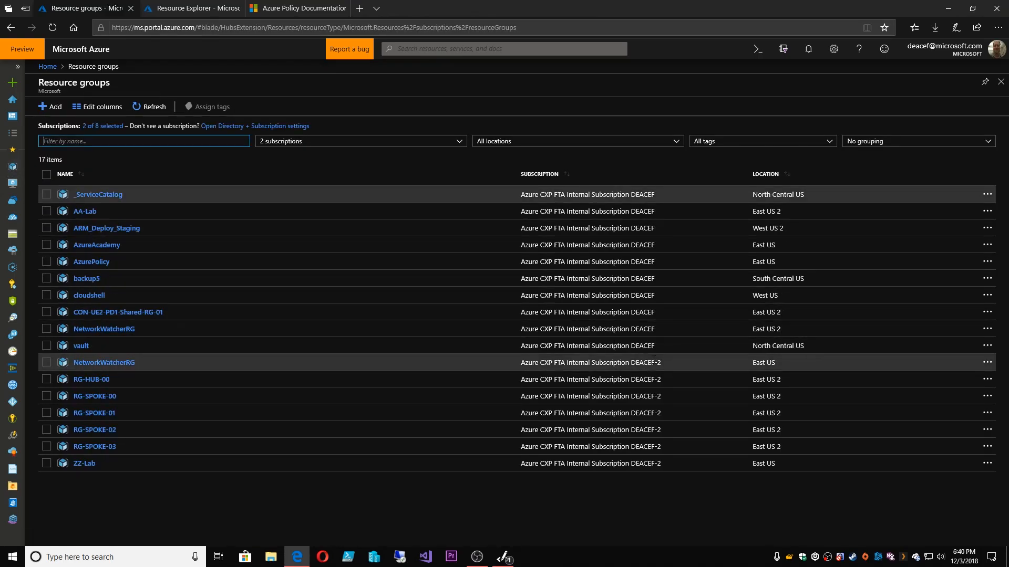
pyautogui.moveTo(667, 362); pyautogui.dragTo(593, 365)
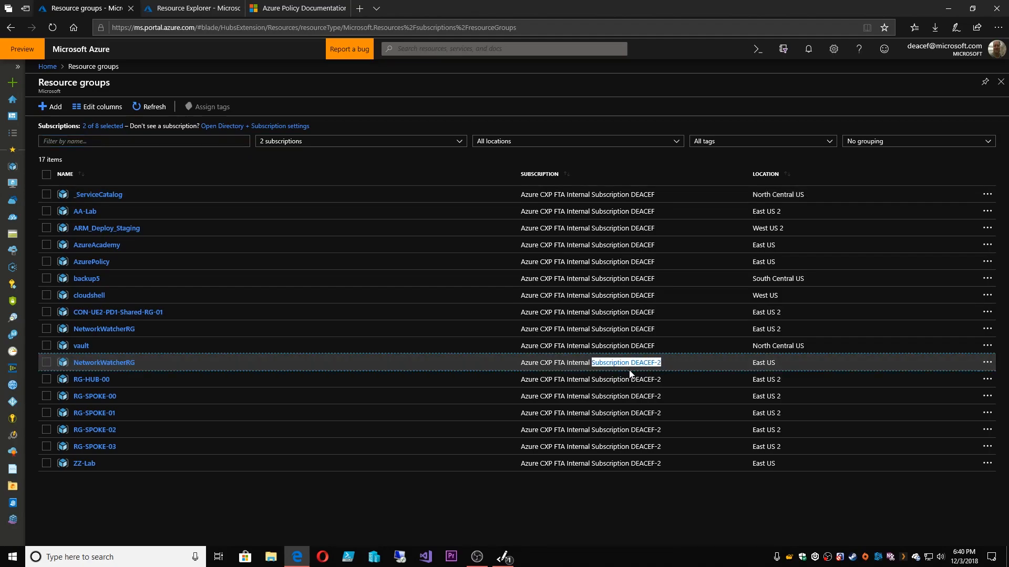
pyautogui.click(93, 380)
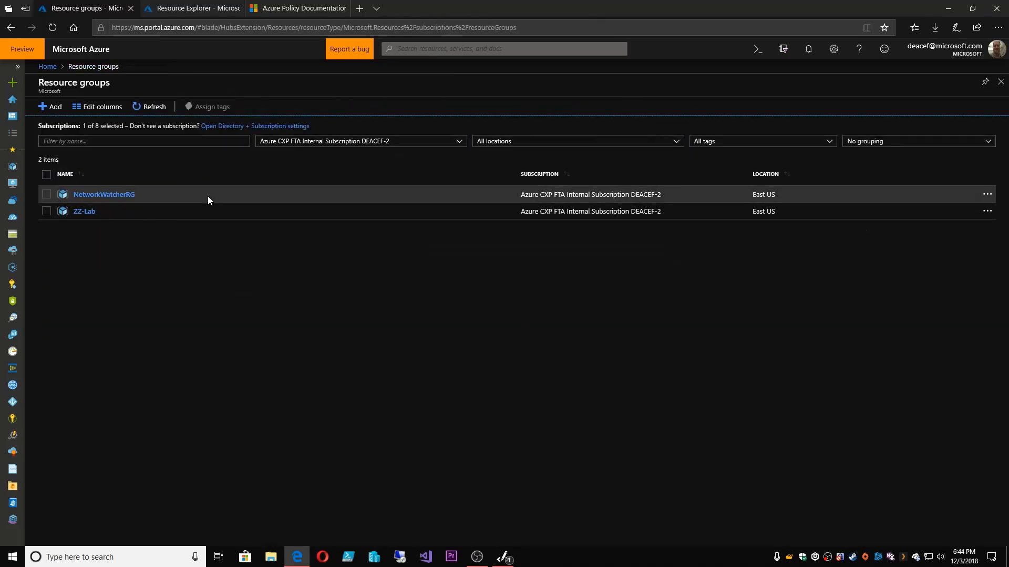
# - Refresh the resource groups list, and start a new blueprint named NewSub with the description "New Subscription Pattern"
pyautogui.click(152, 107)
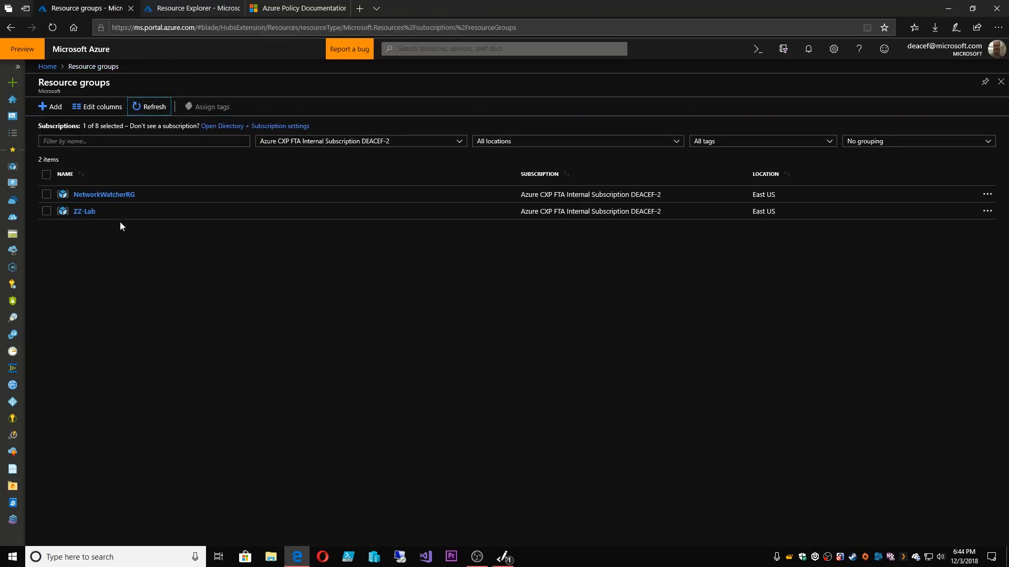
pyautogui.click(13, 267)
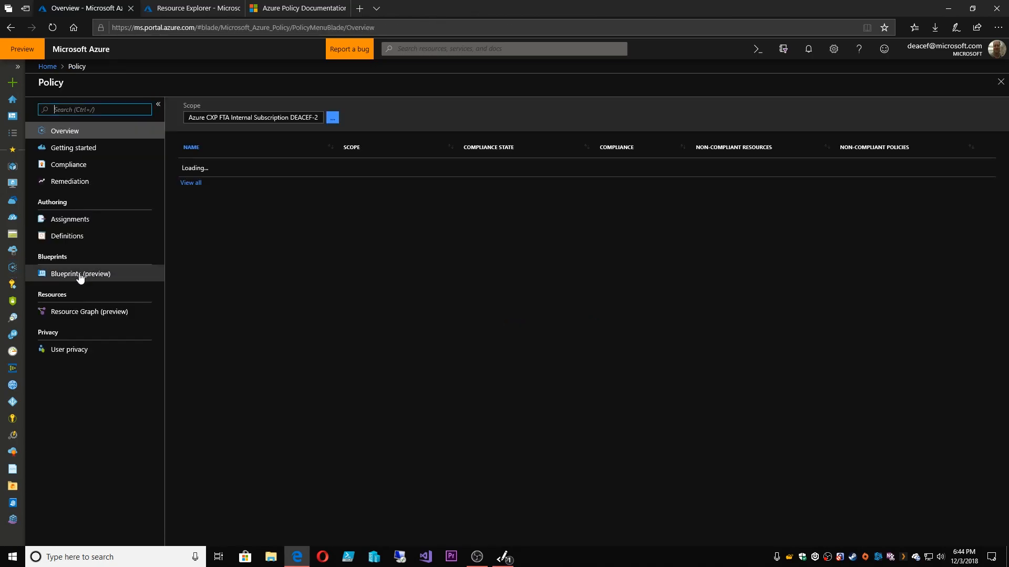
pyautogui.click(78, 273)
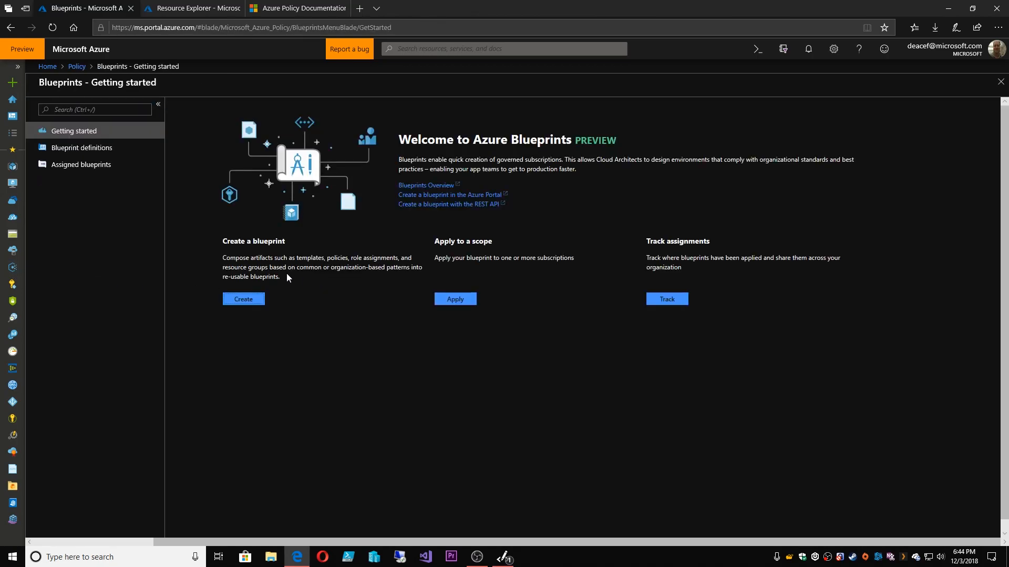
pyautogui.click(247, 299)
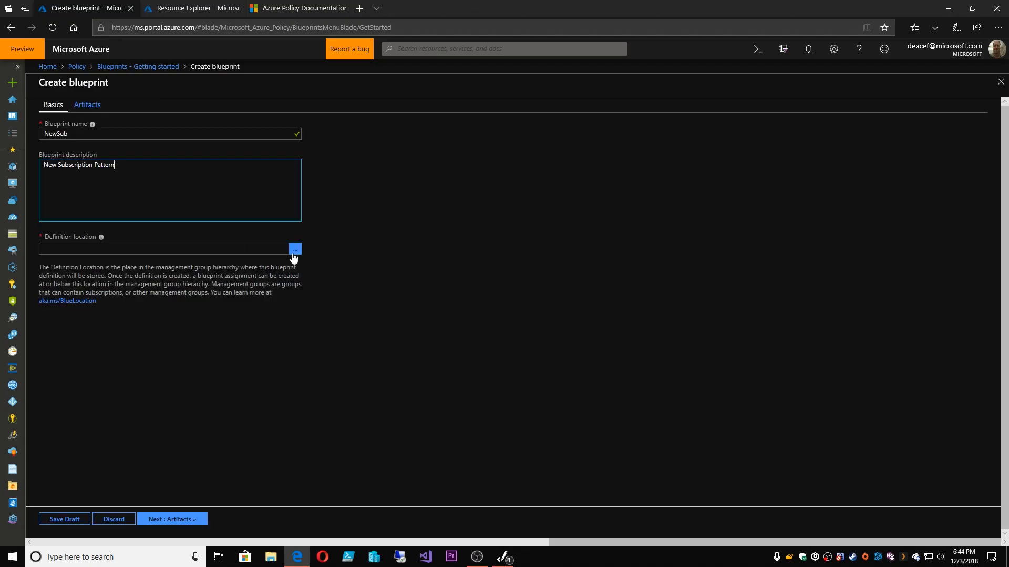
# - Set the blueprint's definition location to the AA-Prod management group and continue to its artifacts
pyautogui.click(294, 249)
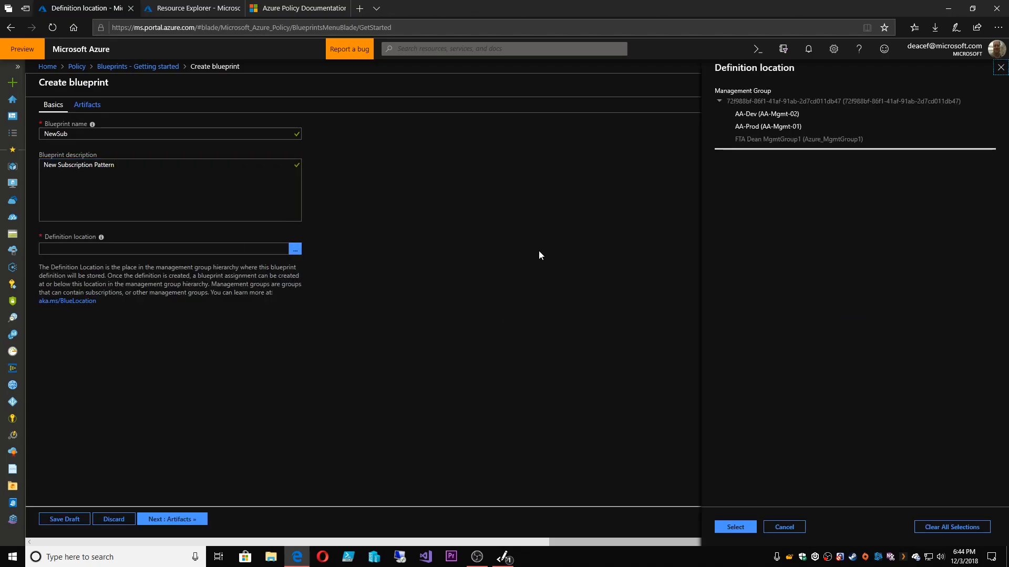
pyautogui.click(762, 127)
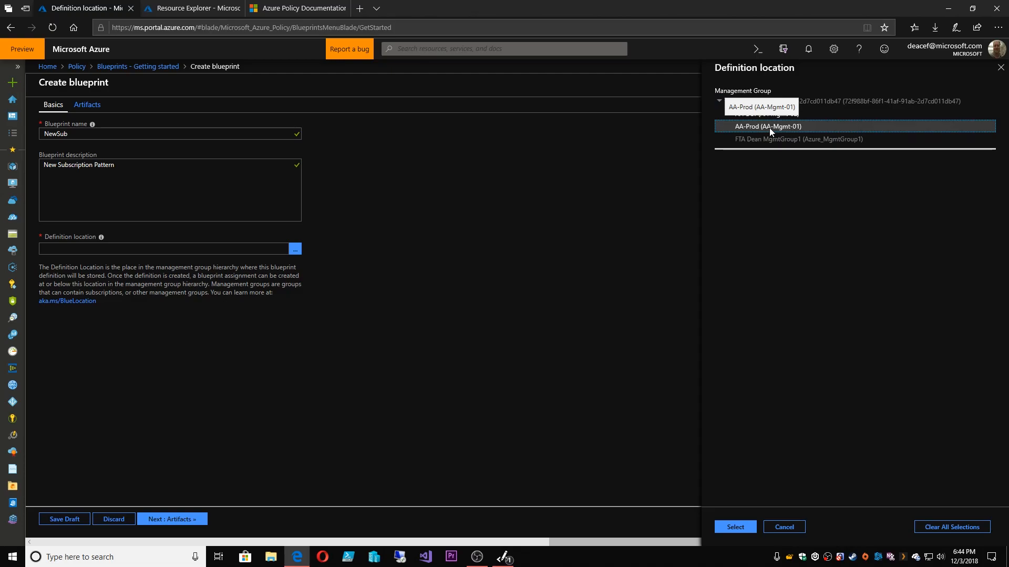
pyautogui.click(735, 527)
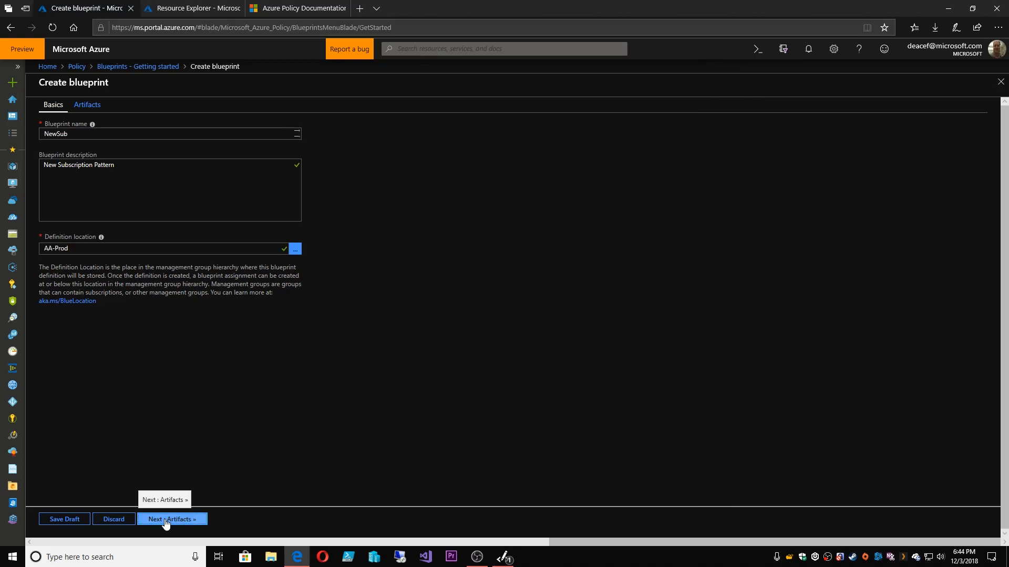
pyautogui.click(166, 520)
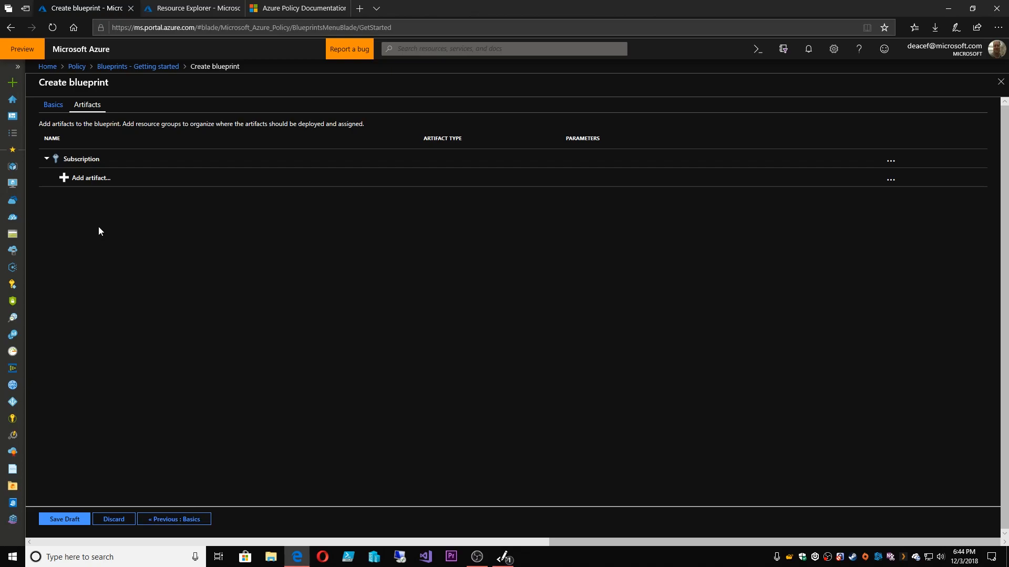
# - Start a role assignment artifact under the blueprint's subscription and set its role to Owner
pyautogui.click(71, 179)
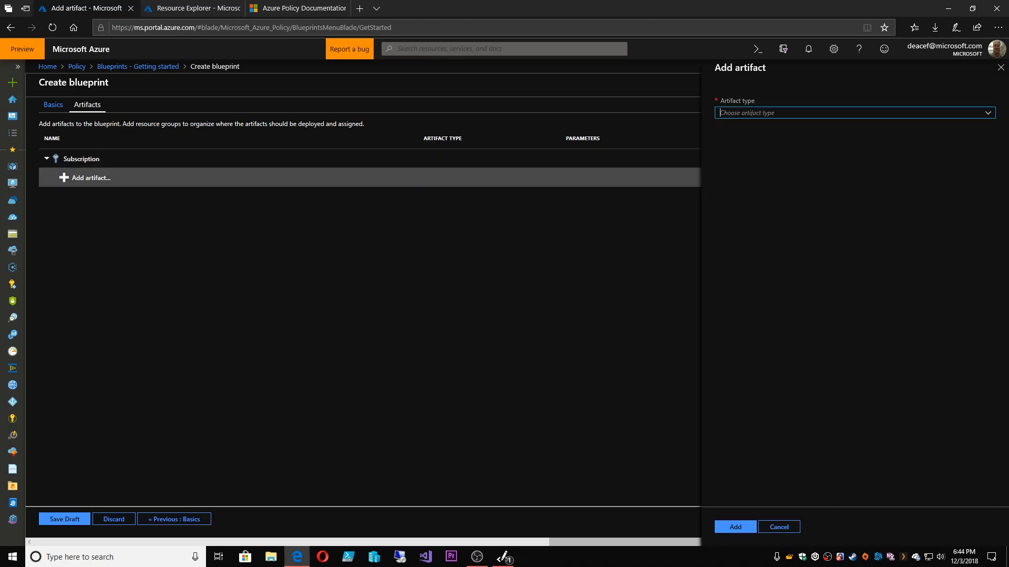
pyautogui.click(750, 112)
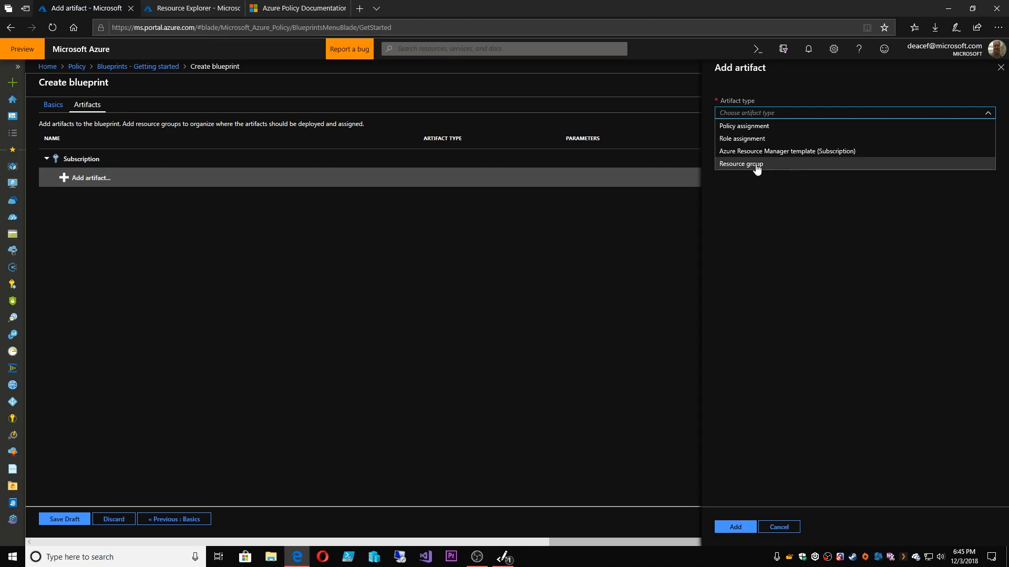
pyautogui.click(749, 138)
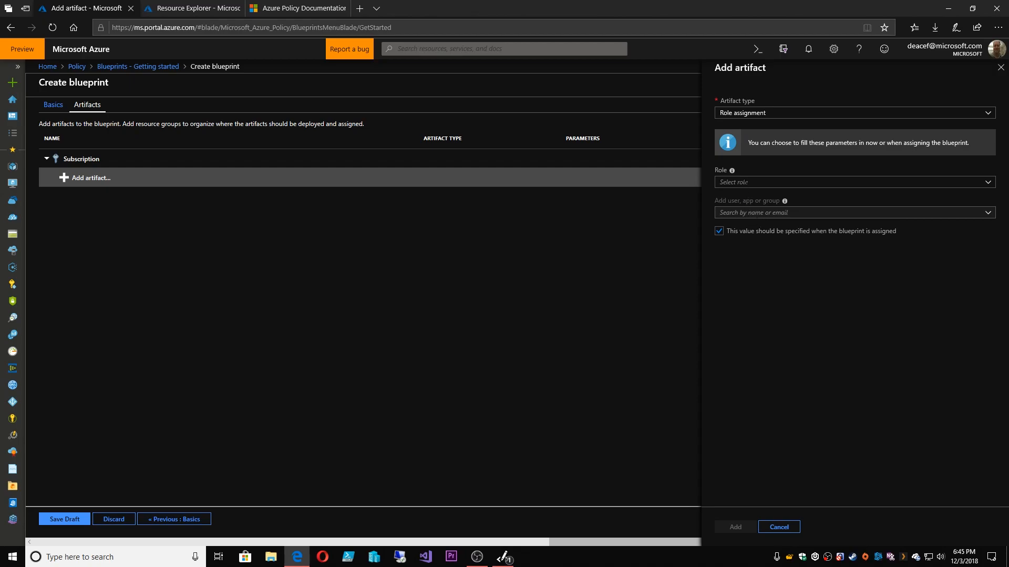
pyautogui.click(738, 182)
pyautogui.click(738, 197)
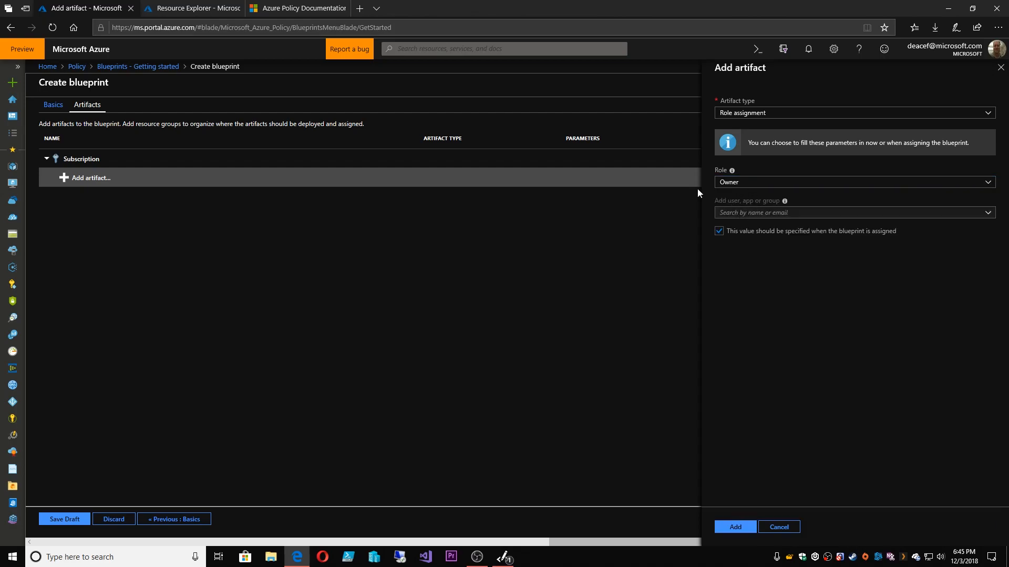
# - In the other portal browser tab, view the role assignments of the second subscription under its access control
pyautogui.click(184, 14)
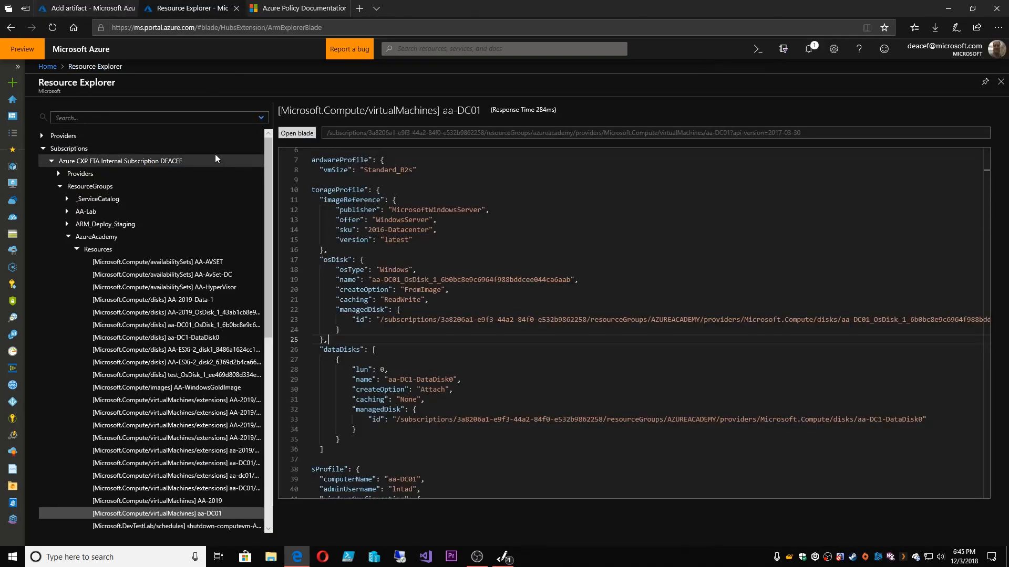
pyautogui.click(14, 134)
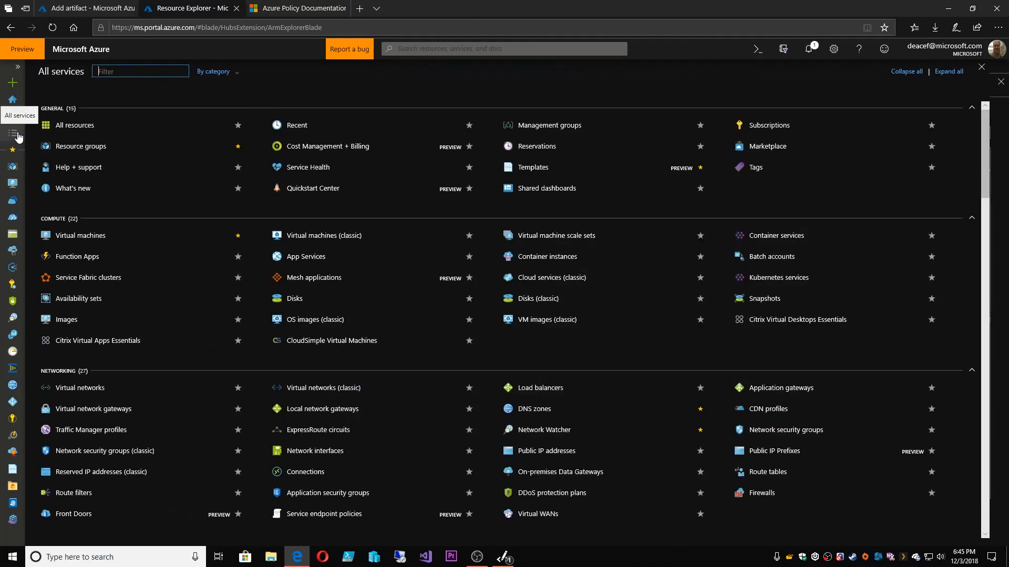
pyautogui.click(770, 127)
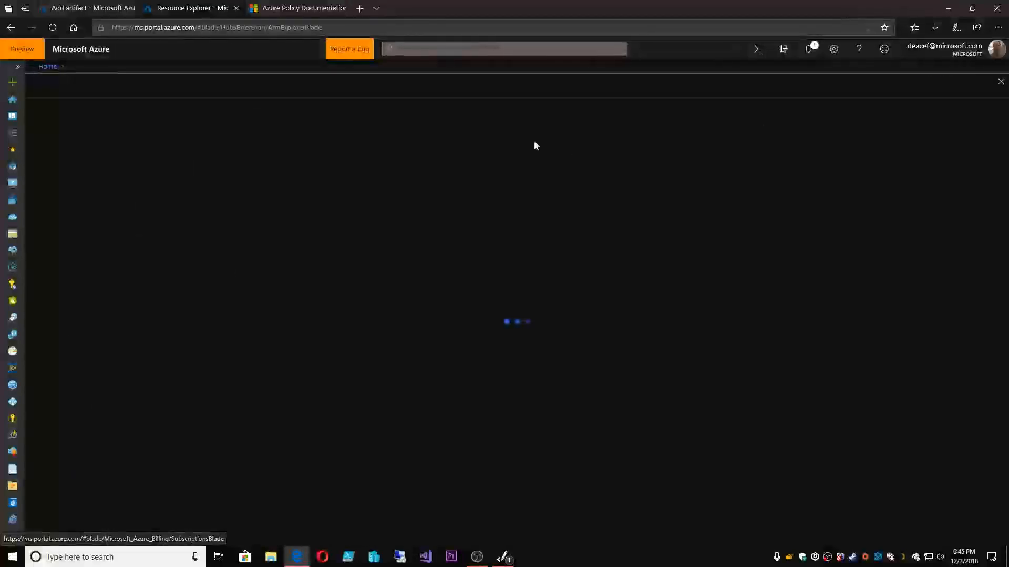
pyautogui.click(111, 249)
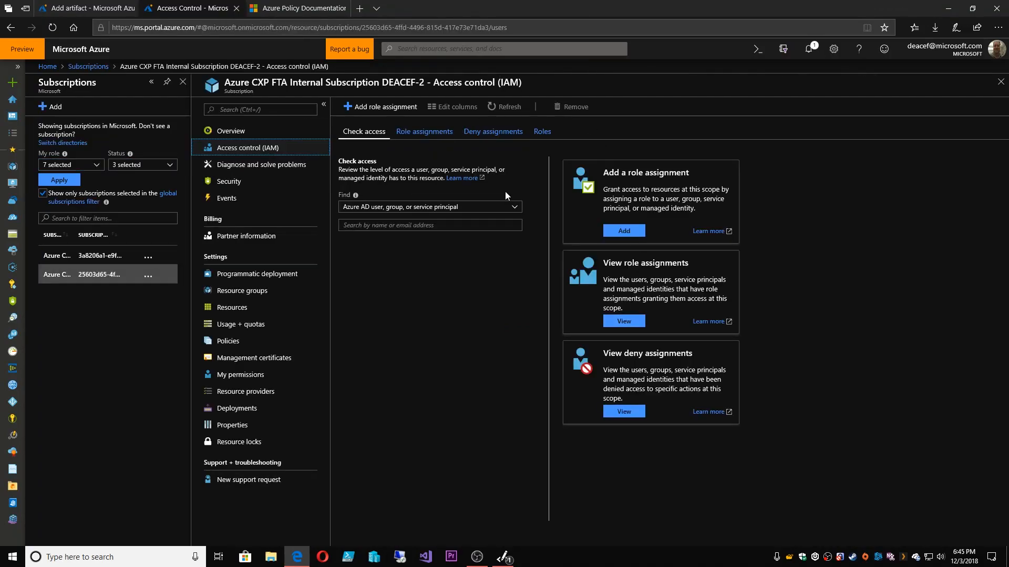
pyautogui.click(638, 323)
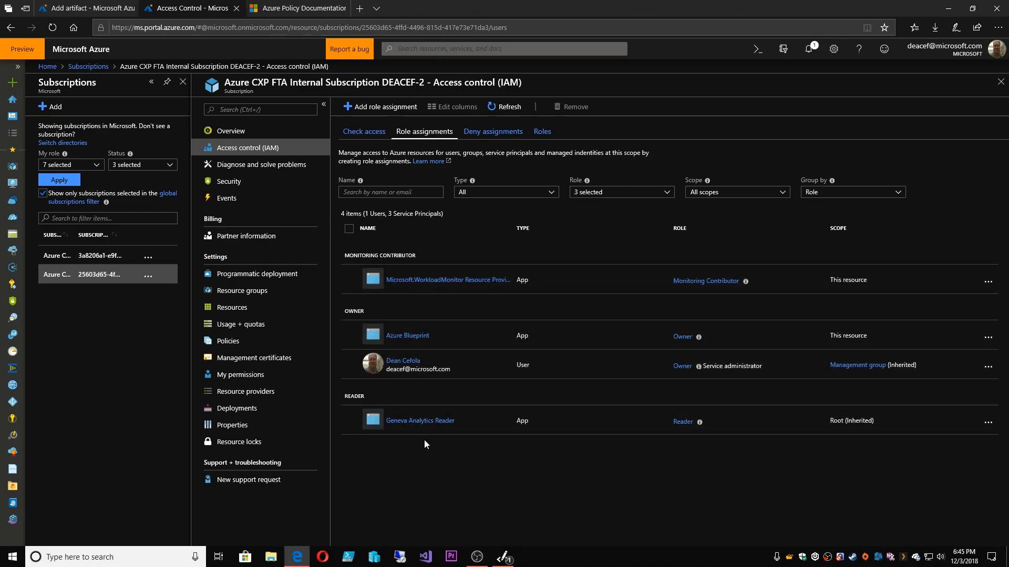
# - Back in the blueprint, assign the Owner role to the existing group ending in -Owner and add the artifact
pyautogui.click(108, 8)
pyautogui.click(767, 212)
pyautogui.click(767, 212)
pyautogui.write('msdean')
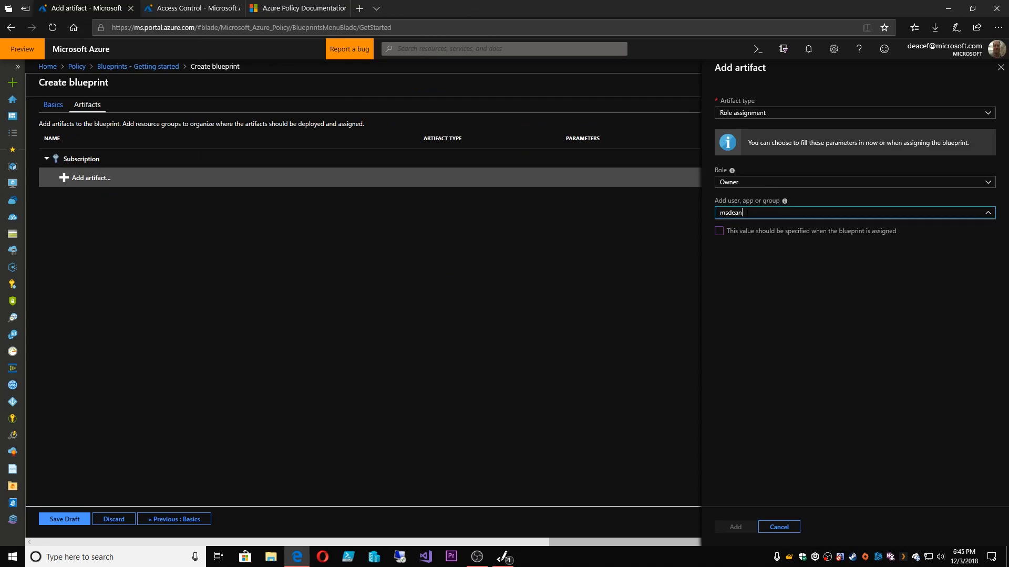
pyautogui.click(759, 243)
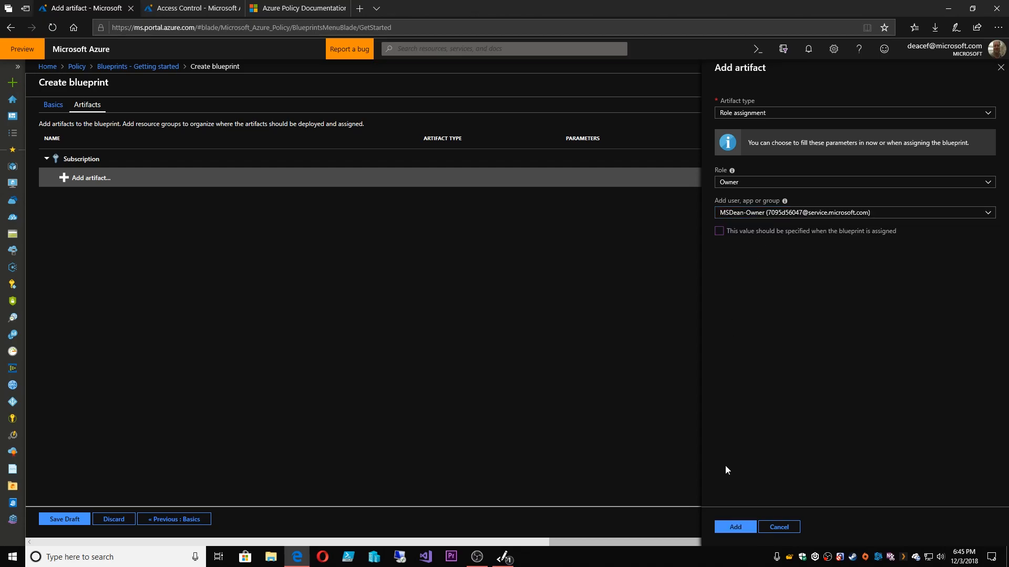
pyautogui.click(735, 527)
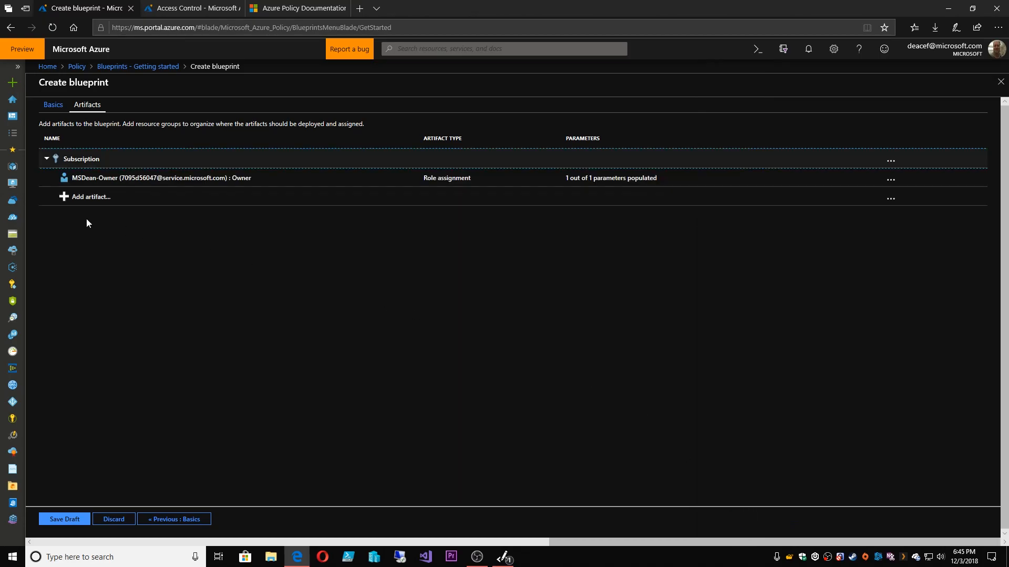
# - Add a second role assignment artifact giving the Contributor role to the group ending in -Contributor
pyautogui.click(446, 199)
pyautogui.click(746, 113)
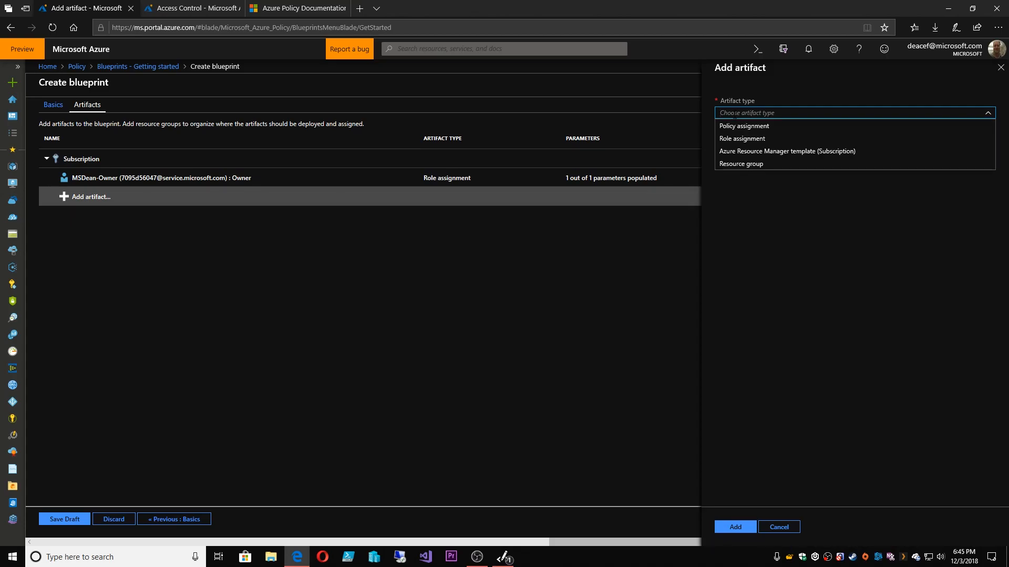
pyautogui.click(741, 138)
pyautogui.click(735, 181)
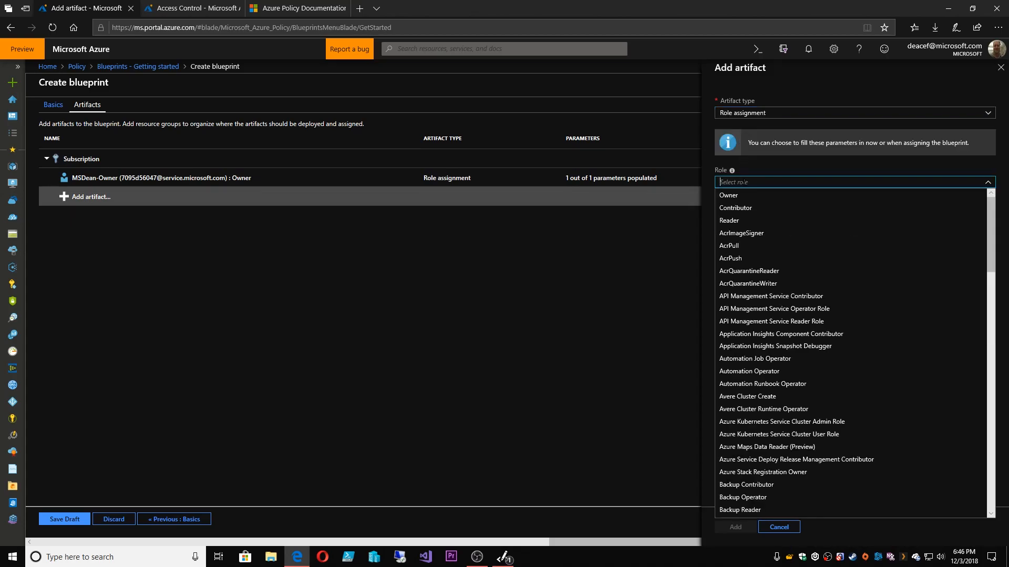
pyautogui.click(735, 206)
pyautogui.click(718, 232)
pyautogui.click(725, 212)
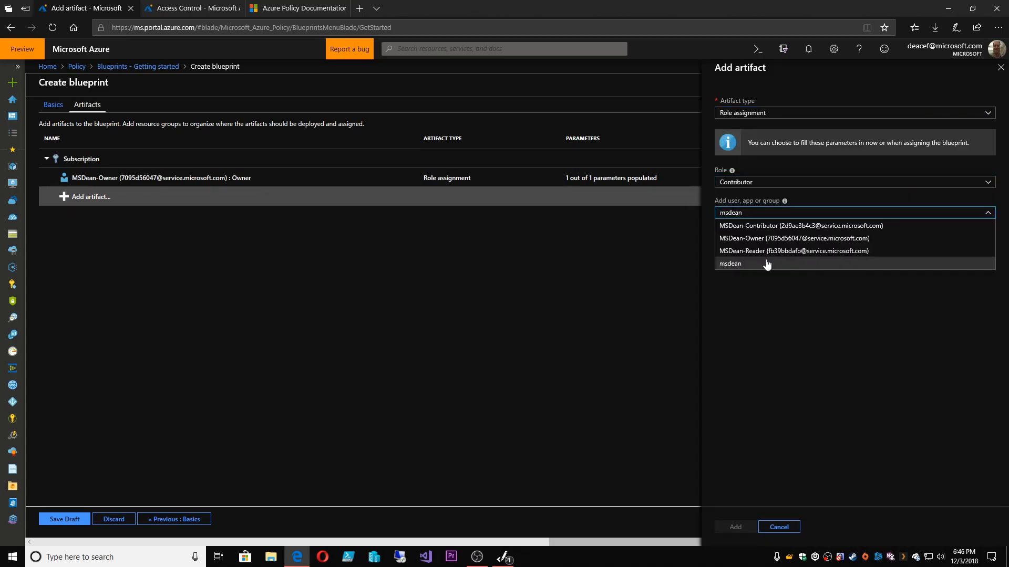
pyautogui.click(759, 225)
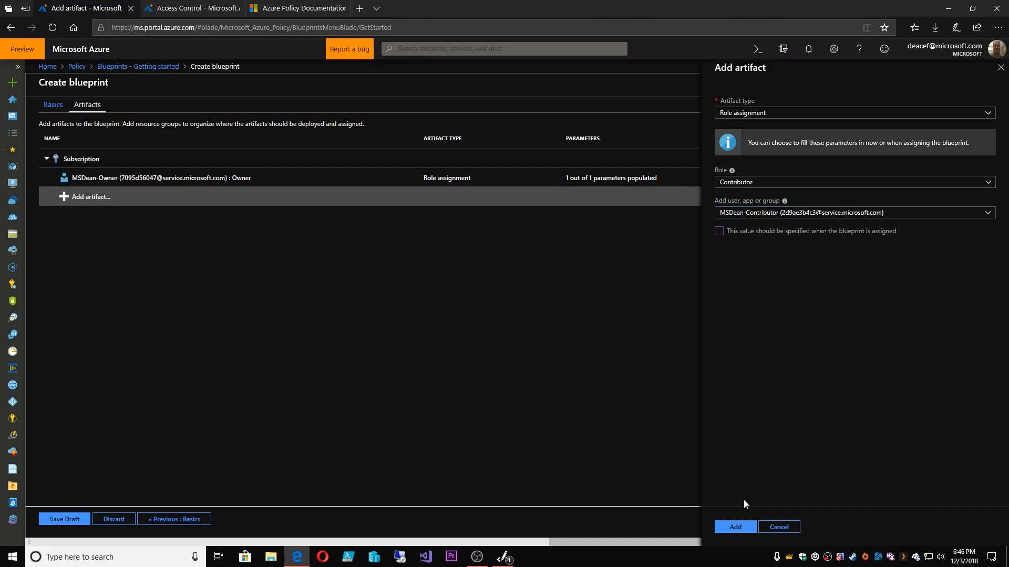
pyautogui.click(736, 528)
# - Add a third role assignment artifact giving the Reader role to the group ending in -Reader
pyautogui.click(73, 216)
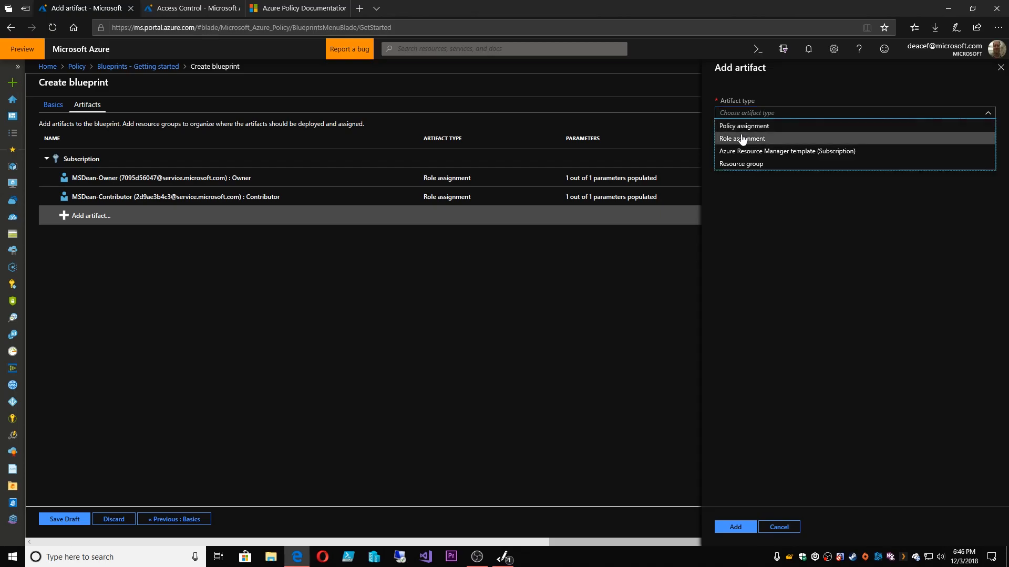
pyautogui.click(735, 137)
pyautogui.click(737, 181)
pyautogui.click(736, 220)
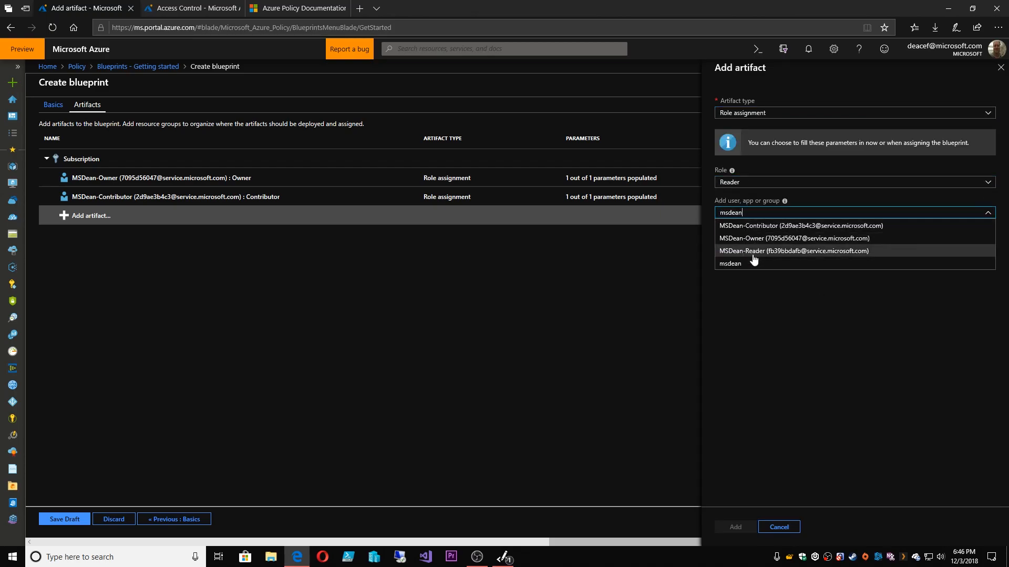
pyautogui.click(754, 251)
pyautogui.click(735, 527)
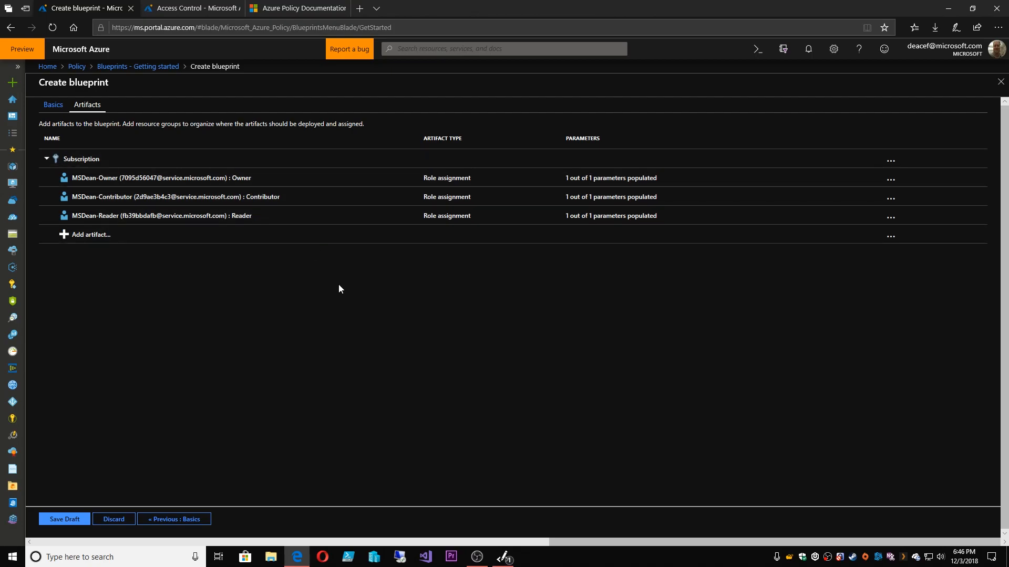
# - Add a resource group artifact named RG-HUB-00 with the location East US under the subscription
pyautogui.click(65, 235)
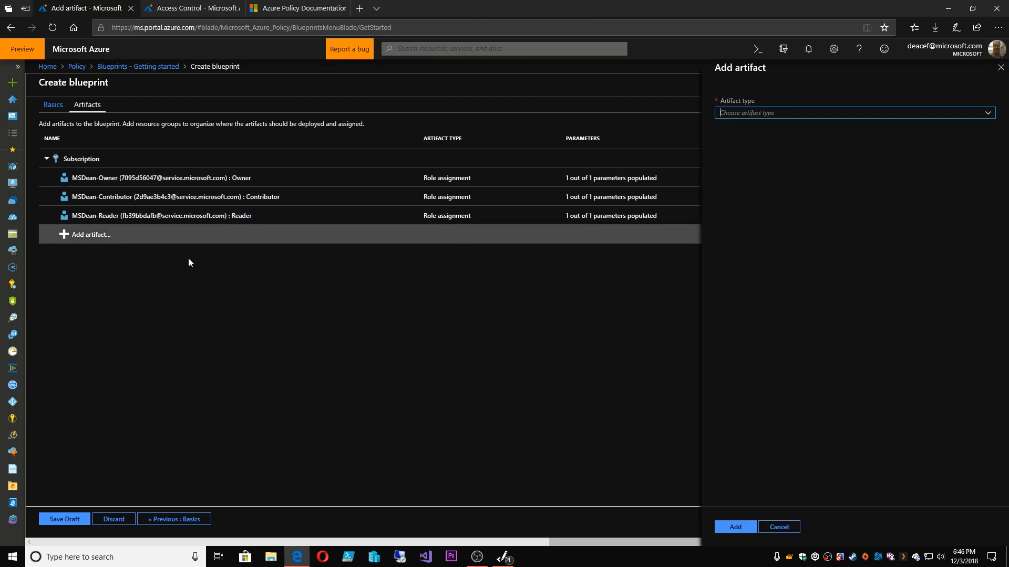
pyautogui.click(746, 113)
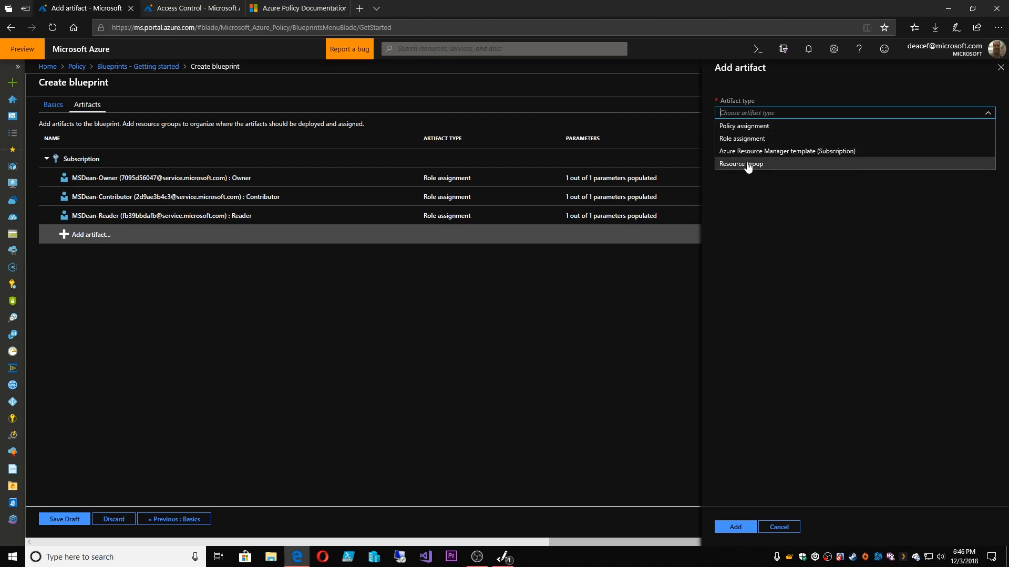
pyautogui.click(747, 161)
pyautogui.click(745, 183)
pyautogui.write('RG-HUB')
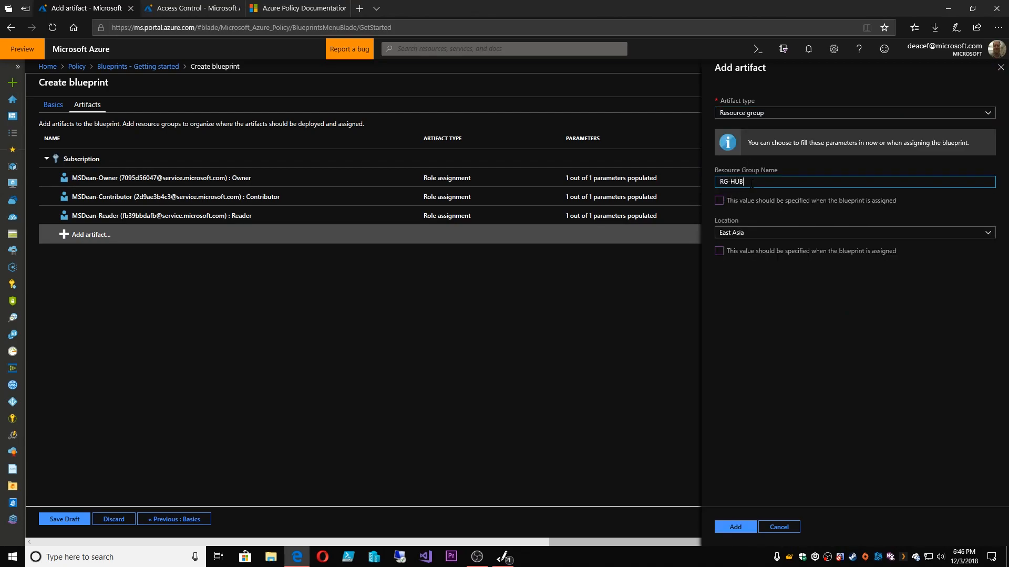
pyautogui.write('00')
pyautogui.click(751, 234)
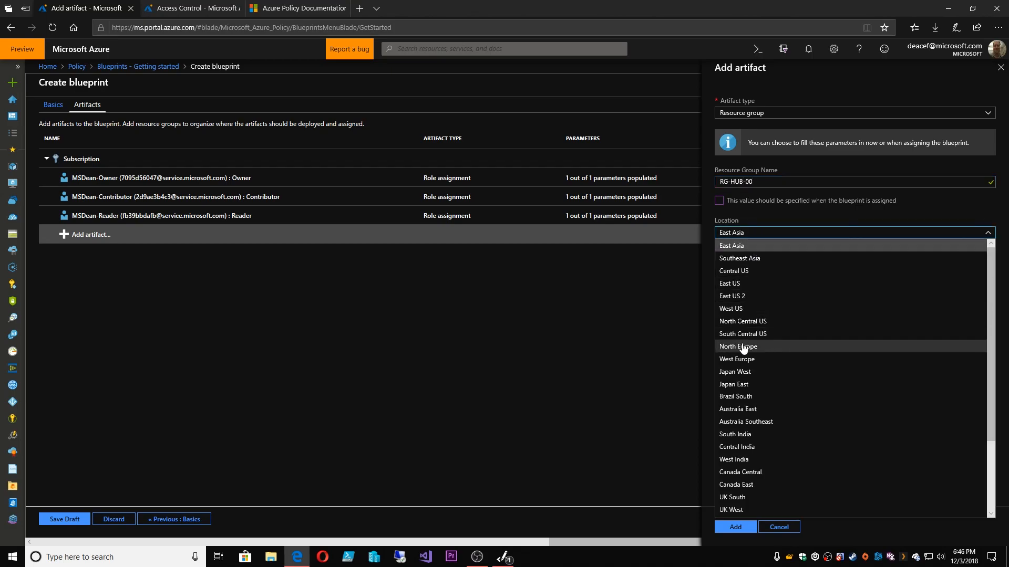
pyautogui.click(731, 284)
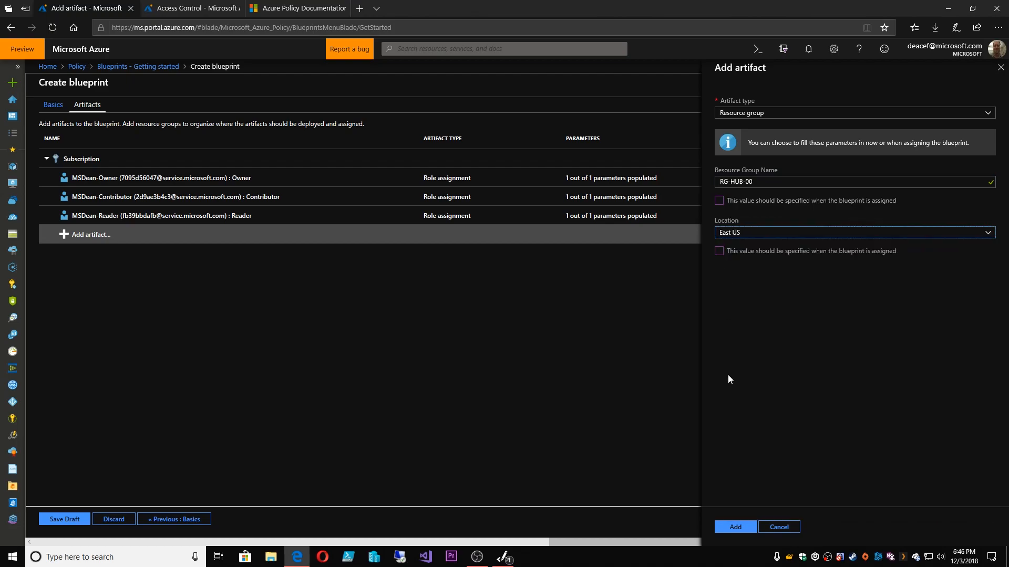
pyautogui.click(735, 527)
# - Add a second resource group artifact named RG-SPOKE-00 with the location East US under the subscription
pyautogui.click(66, 235)
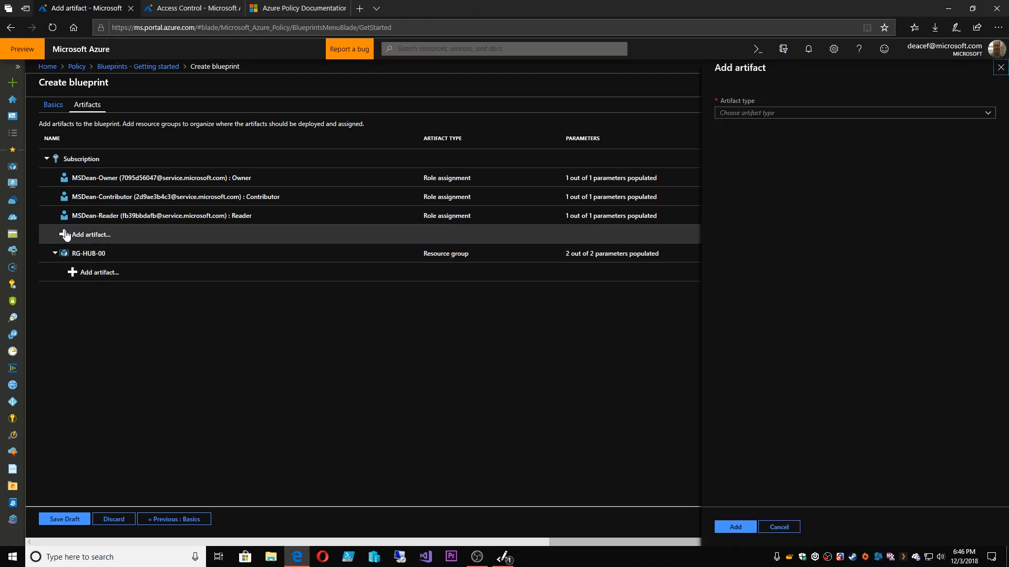
pyautogui.click(744, 162)
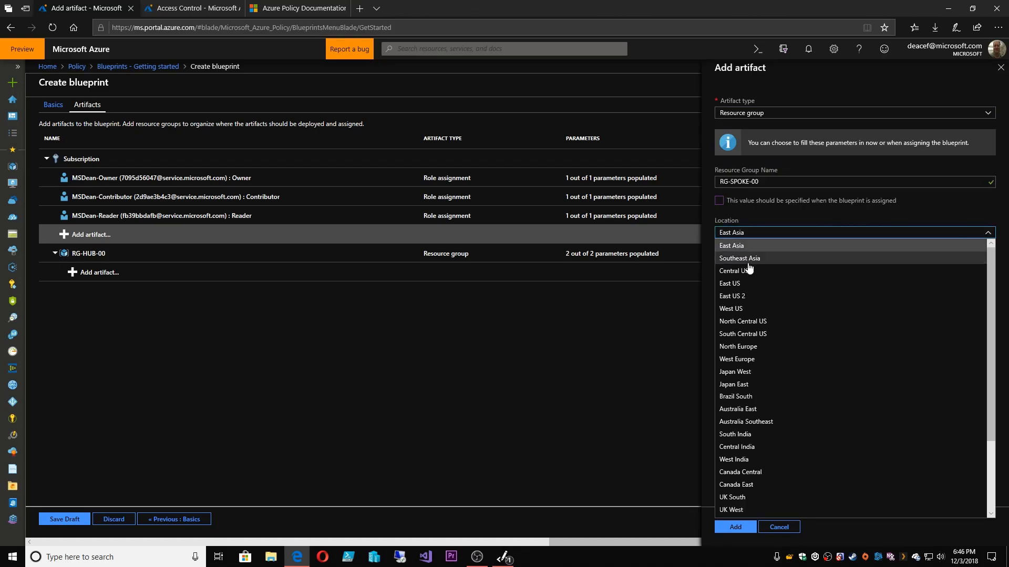
pyautogui.click(742, 283)
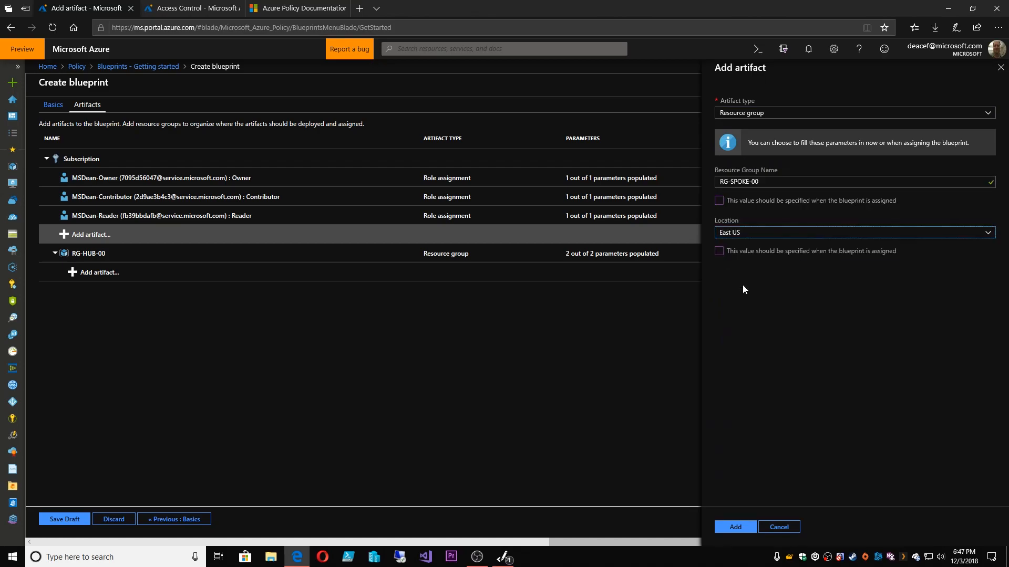
pyautogui.click(735, 526)
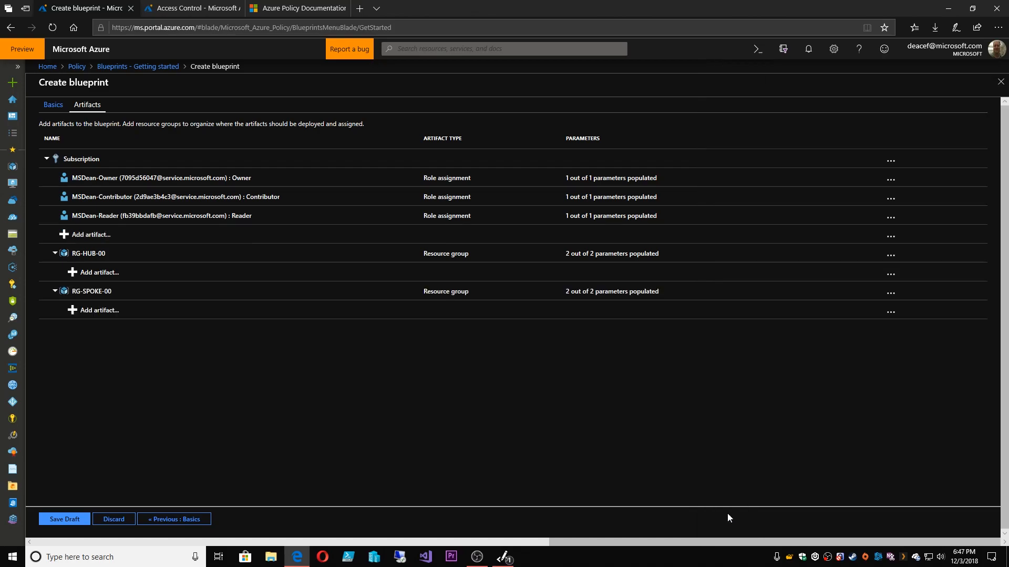
# - Start an Azure Resource Manager template artifact under RG-HUB-00, named New vNETs with the description "Hub and Spoke vNET"
pyautogui.click(79, 278)
pyautogui.click(764, 113)
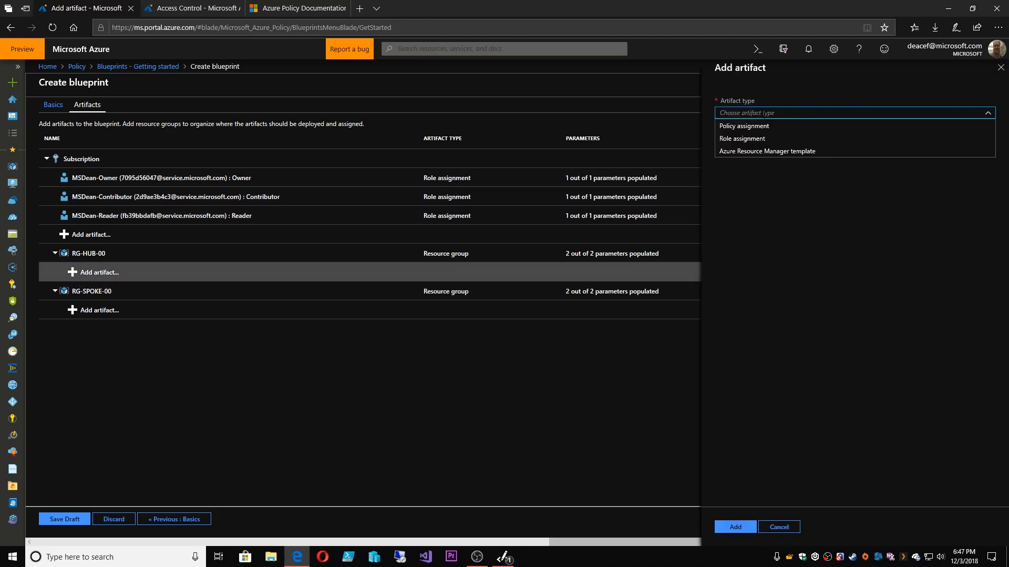
pyautogui.click(778, 153)
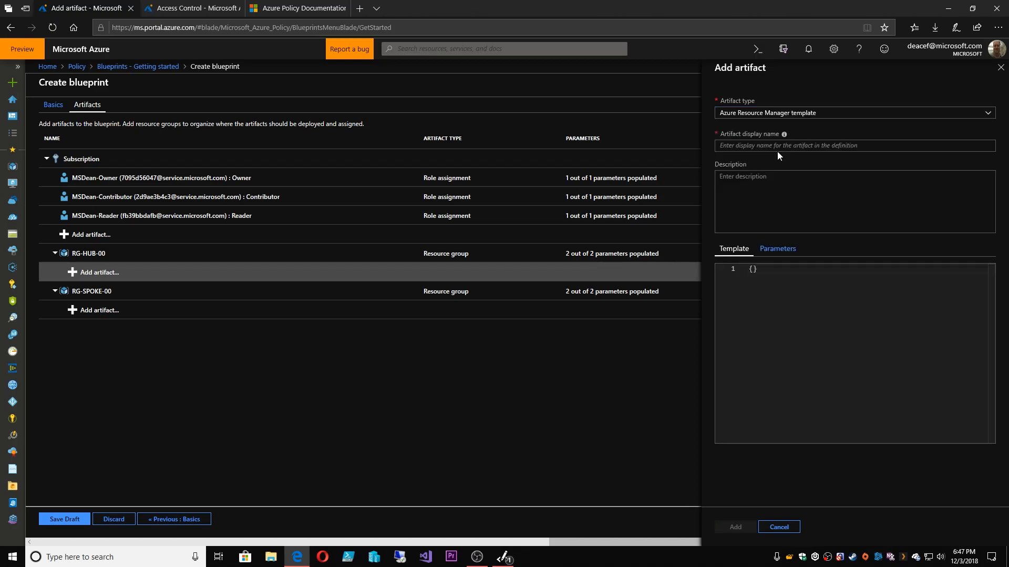
pyautogui.click(780, 148)
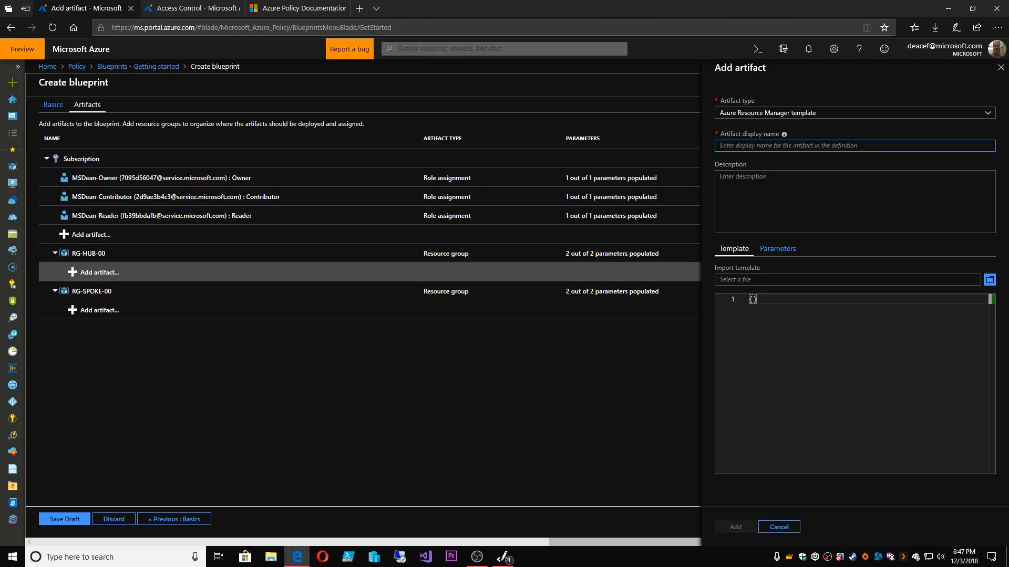
pyautogui.write('New vNETs')
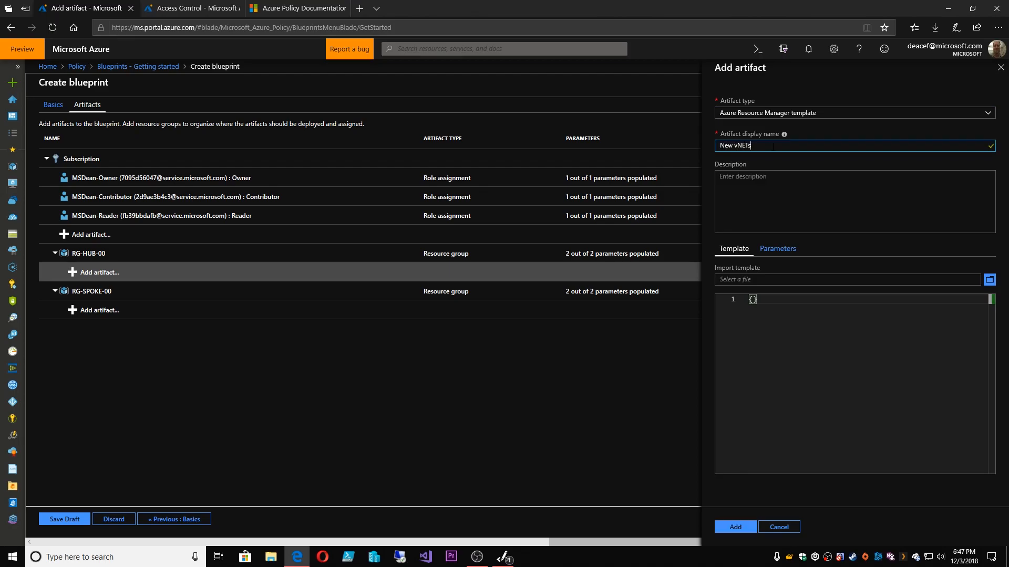
pyautogui.click(787, 205)
pyautogui.write('Hub and')
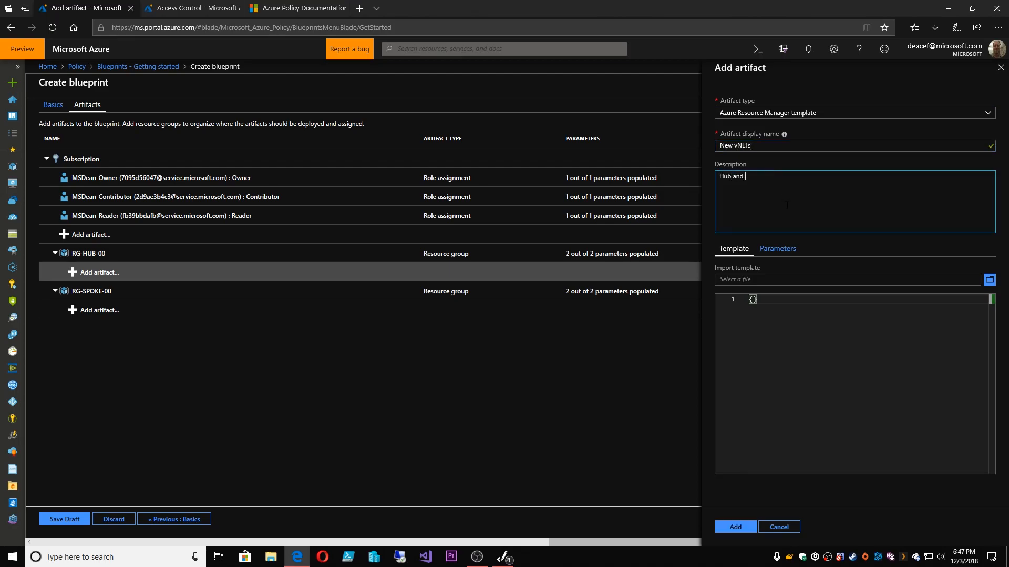
pyautogui.write(' Spoke vNET')
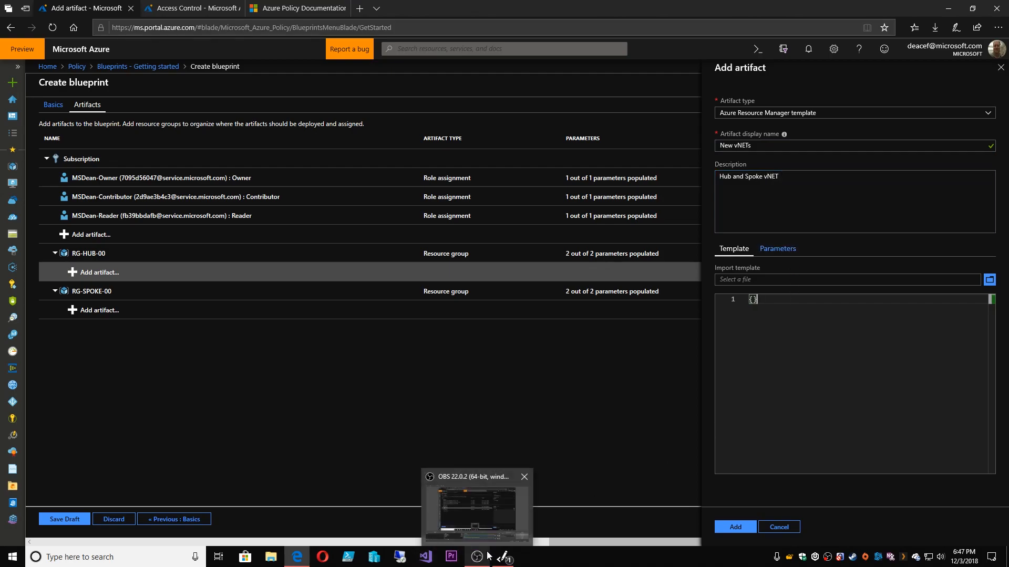
# - Switch to Code Writer, copy the entire Document1.json deployment template, and return to the blueprint
pyautogui.click(502, 558)
pyautogui.click(247, 219)
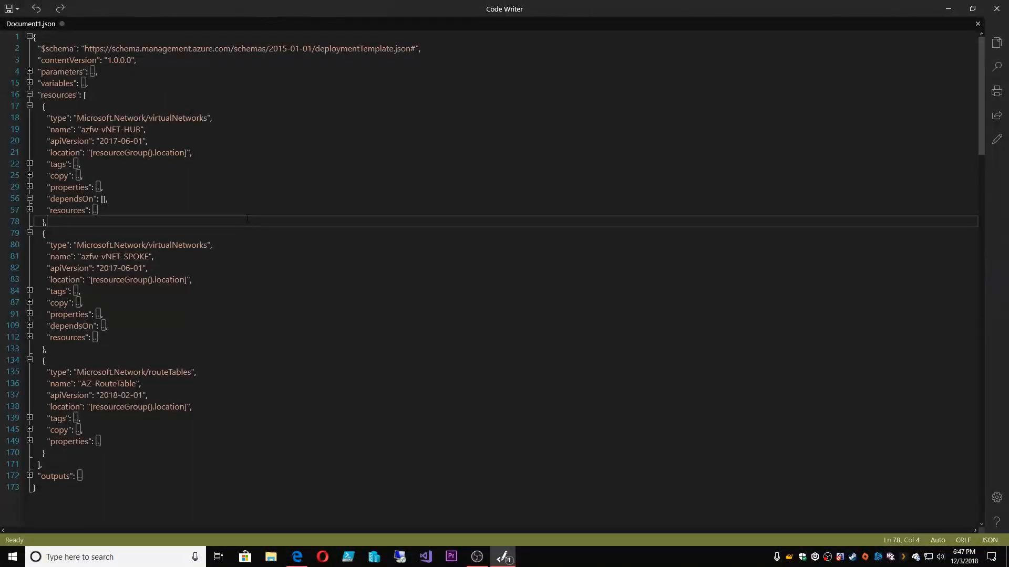
pyautogui.hotkey('ctrl', 'a')
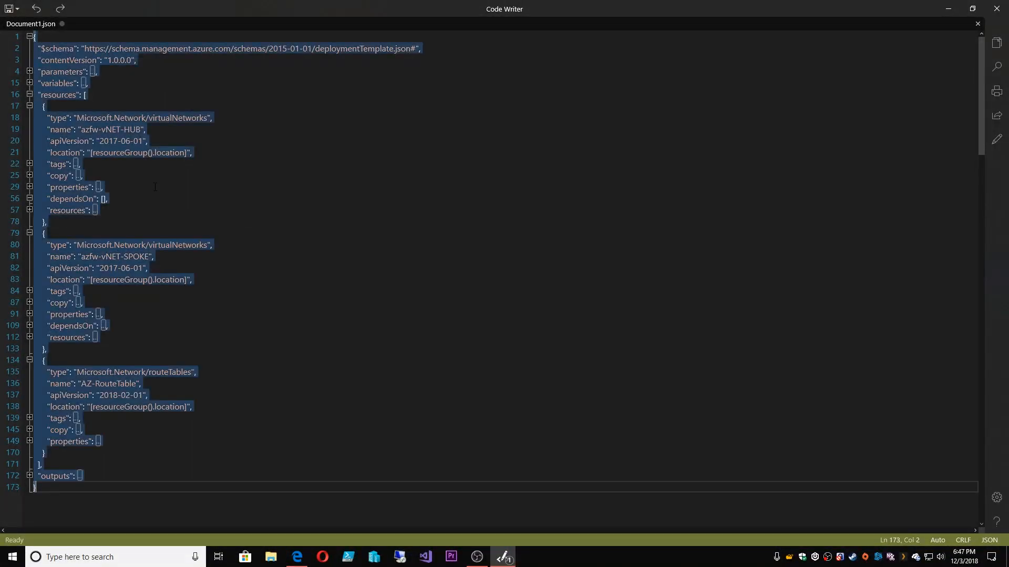
pyautogui.click(92, 130)
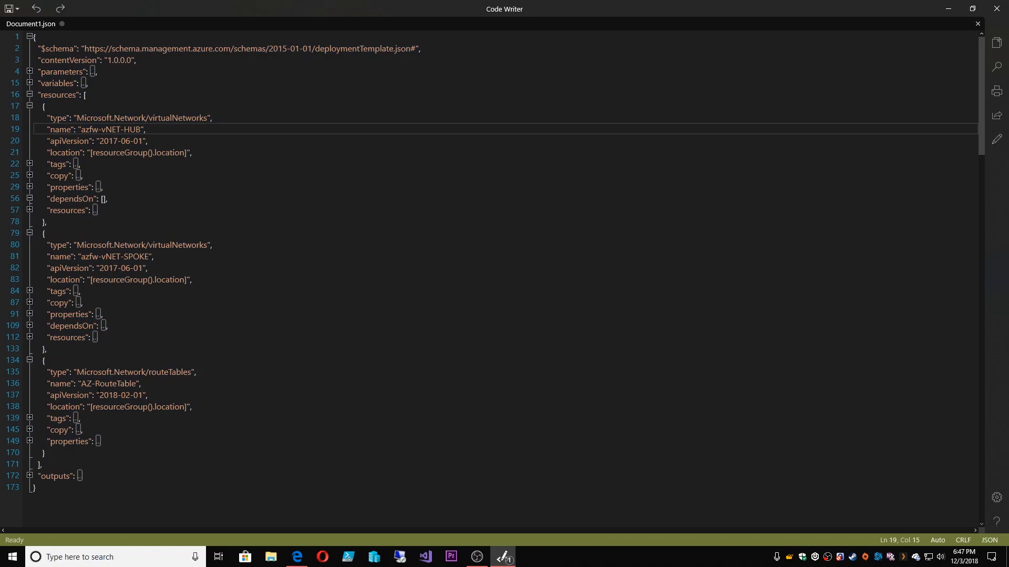
pyautogui.click(948, 9)
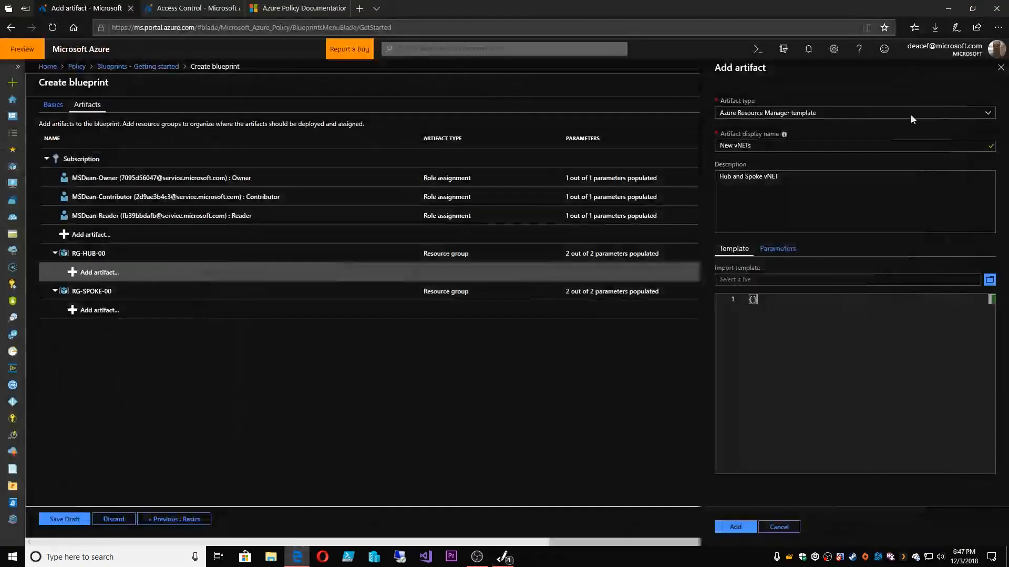
# - Paste the copied JSON into the New vNETs template editor and add the artifact to RG-HUB-00
pyautogui.hotkey('ctrl', 'v')
pyautogui.click(990, 280)
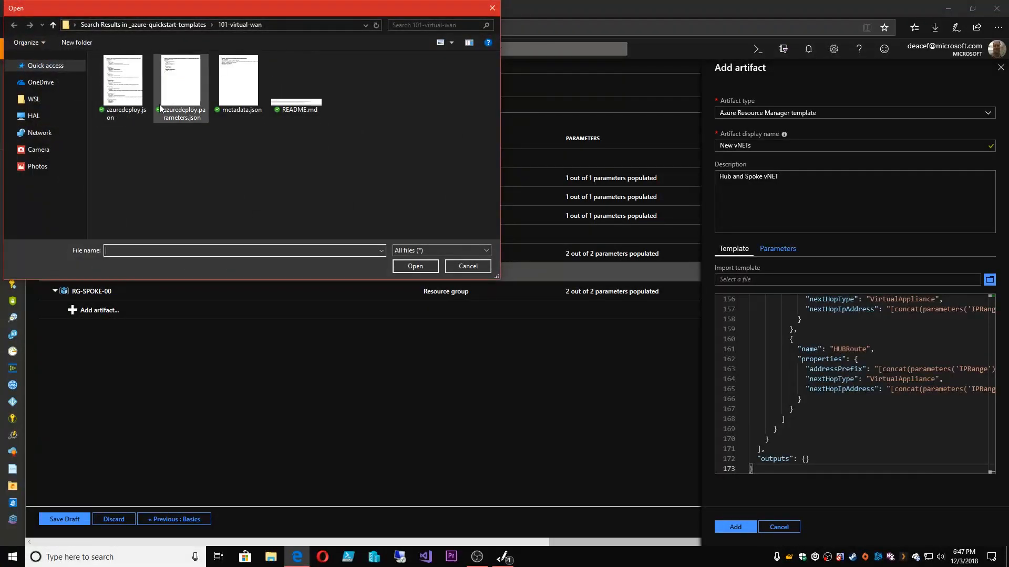
pyautogui.click(468, 266)
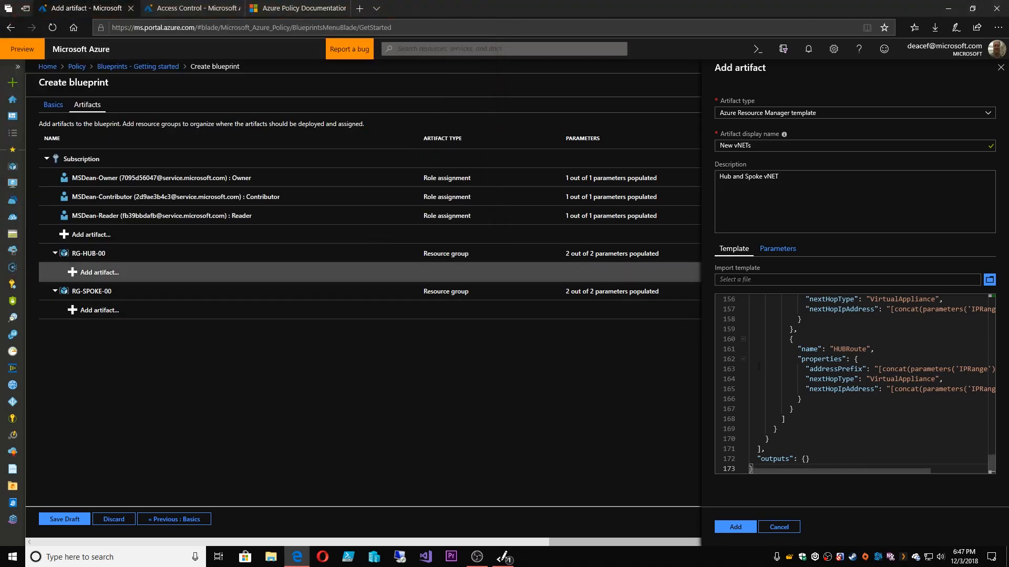
pyautogui.click(735, 528)
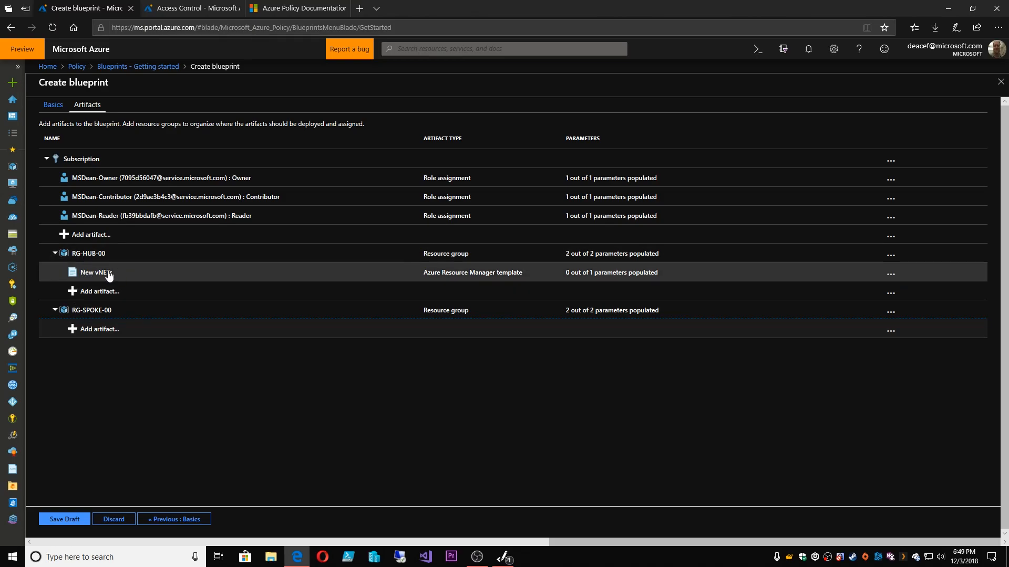
# - Save the blueprint as a draft and open NewSub from the blueprint definitions
pyautogui.click(67, 520)
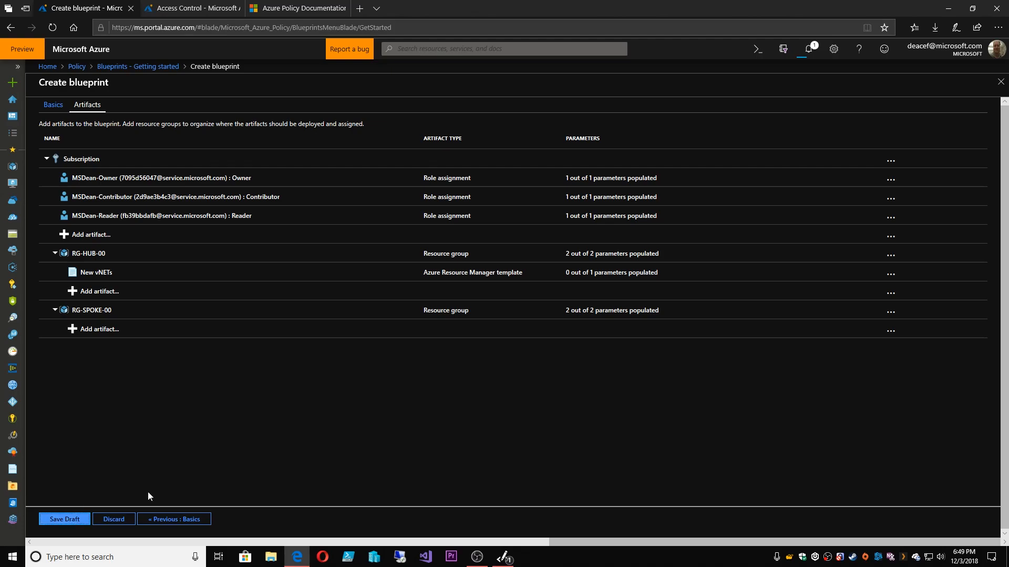
pyautogui.click(91, 149)
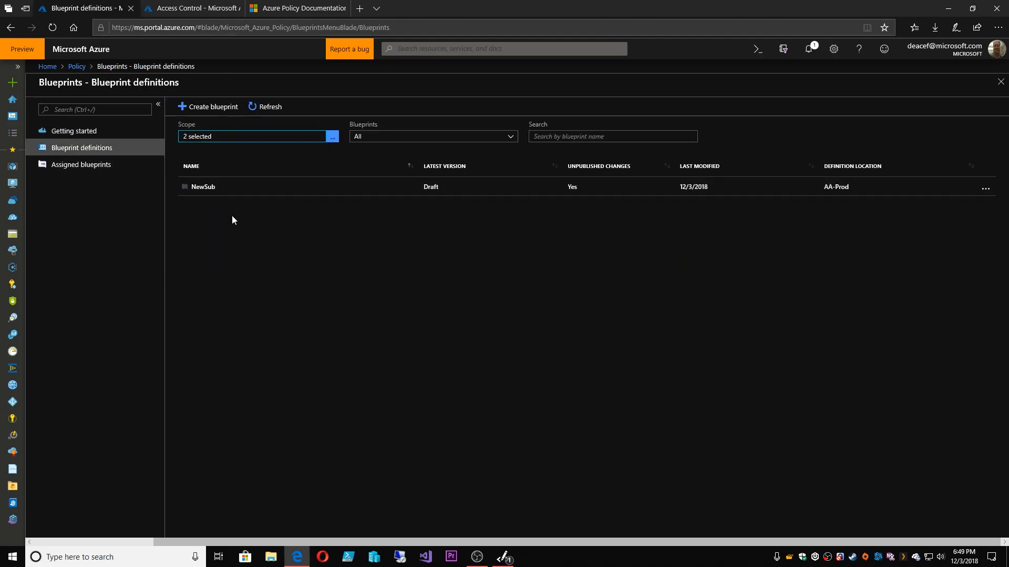
pyautogui.click(201, 187)
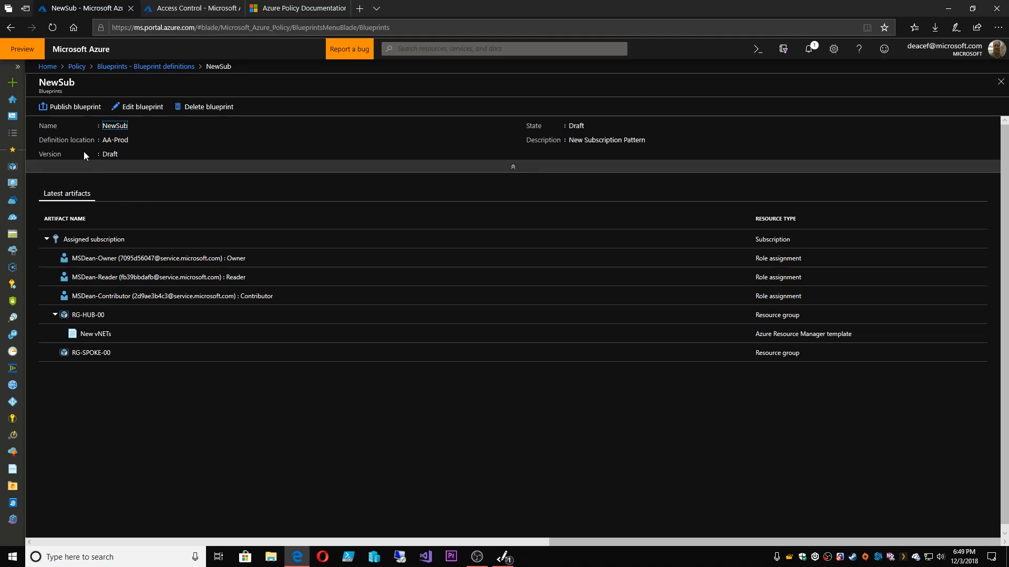
# - Publish the NewSub blueprint as version 1.0 with the change note "Initial"
pyautogui.click(72, 107)
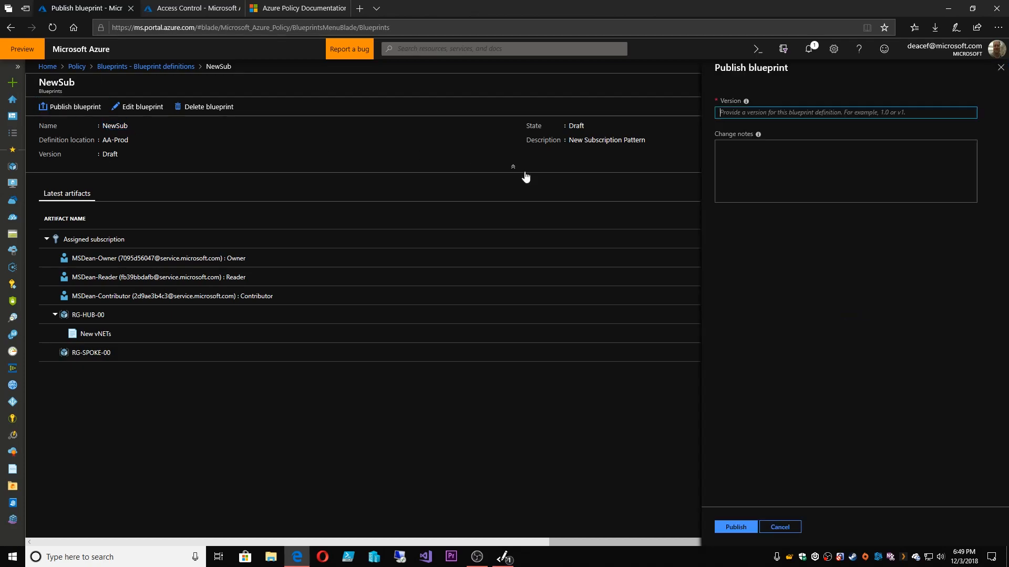
pyautogui.write('1')
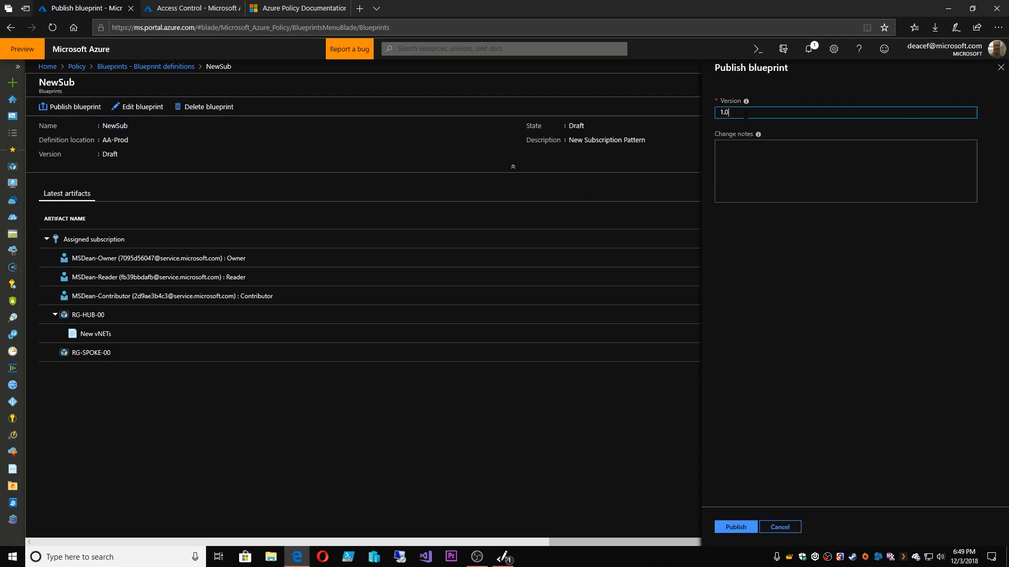
pyautogui.click(777, 176)
pyautogui.write('Initial')
pyautogui.click(739, 528)
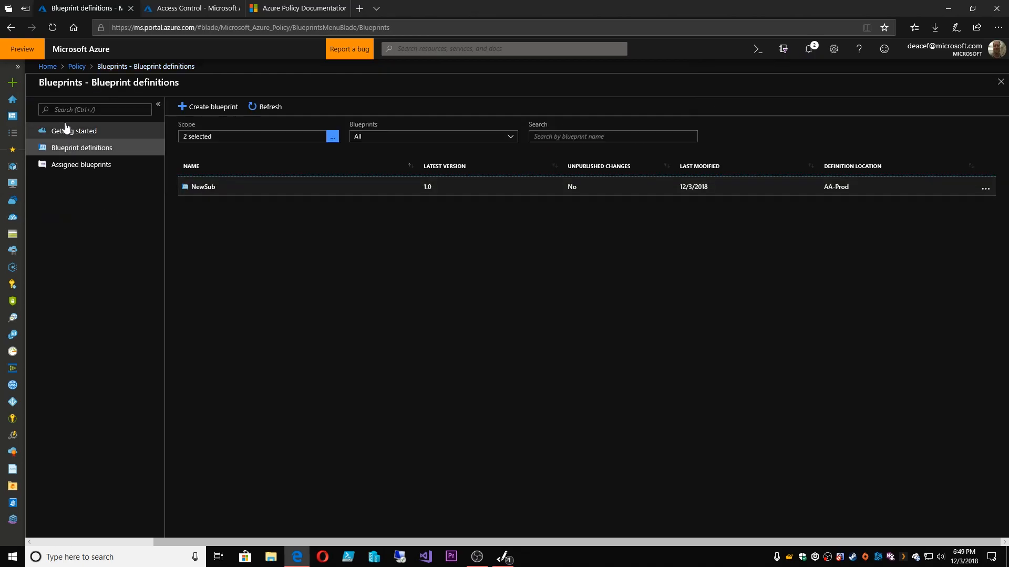
# - Start assigning the NewSub blueprint to a scope and select the Azure CXP FTA internal subscription
pyautogui.click(73, 131)
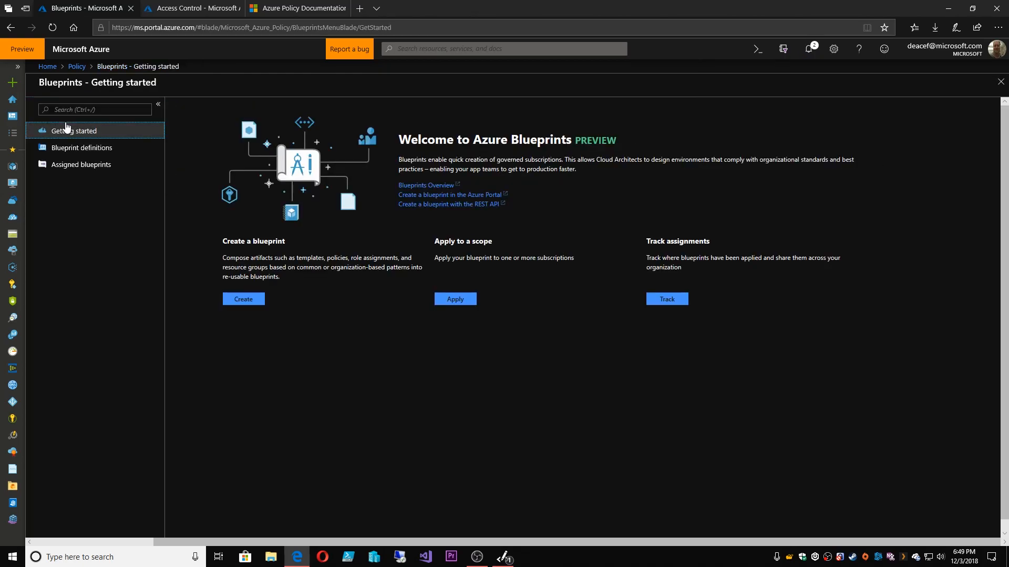
pyautogui.click(457, 299)
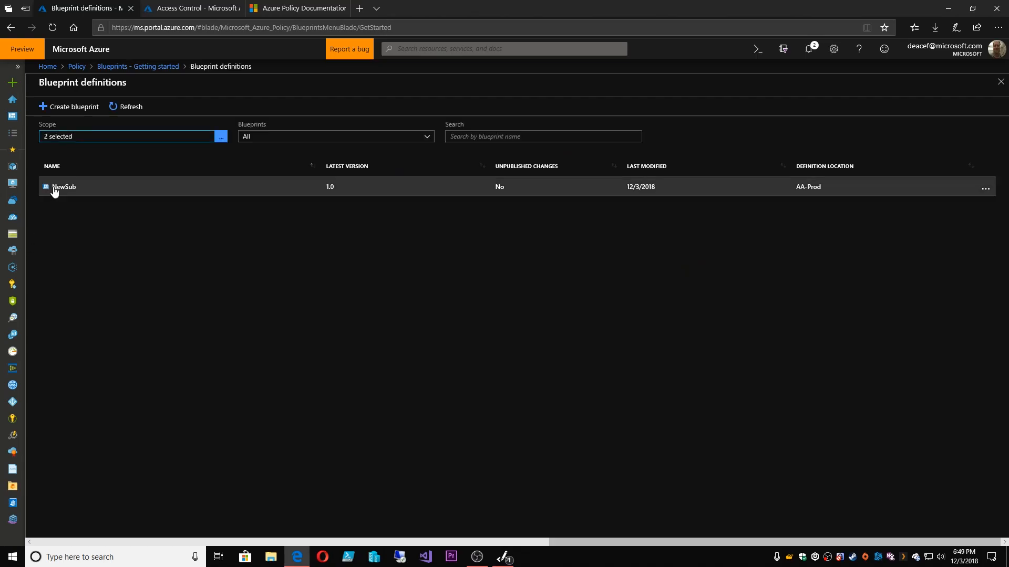
pyautogui.click(125, 142)
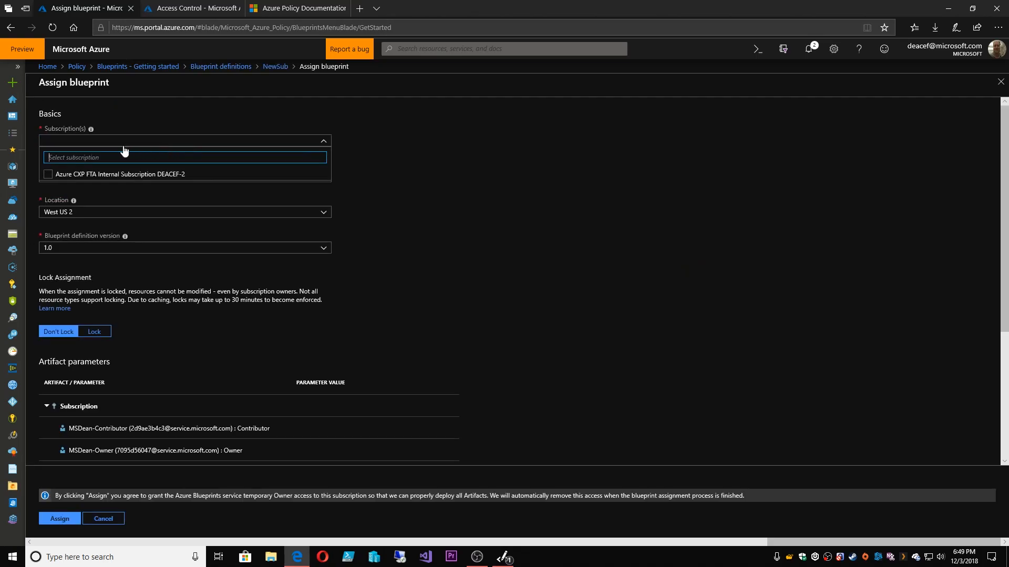
pyautogui.click(48, 174)
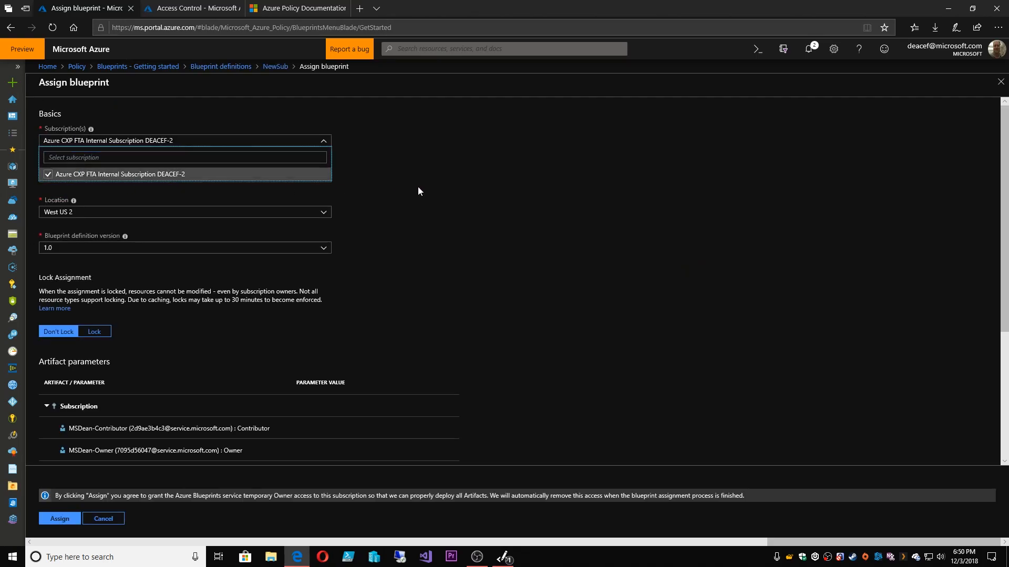
pyautogui.click(399, 183)
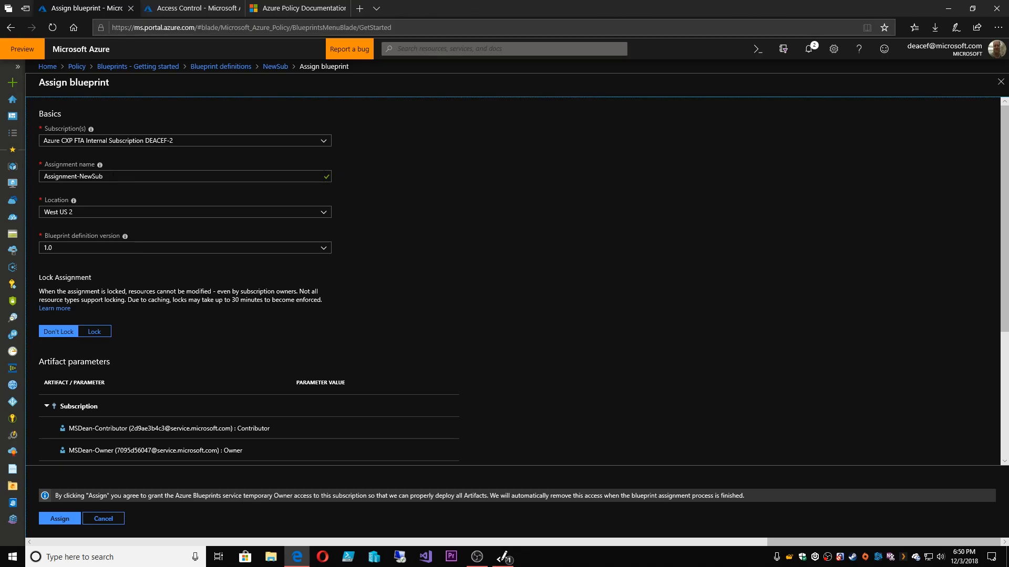
# - Name the assignment BluePrint-NewSub, set its location to East US, and select blueprint definition version 1.0
pyautogui.moveTo(79, 177); pyautogui.dragTo(77, 177)
pyautogui.moveTo(77, 177); pyautogui.dragTo(11, 190)
pyautogui.write('BluePrint')
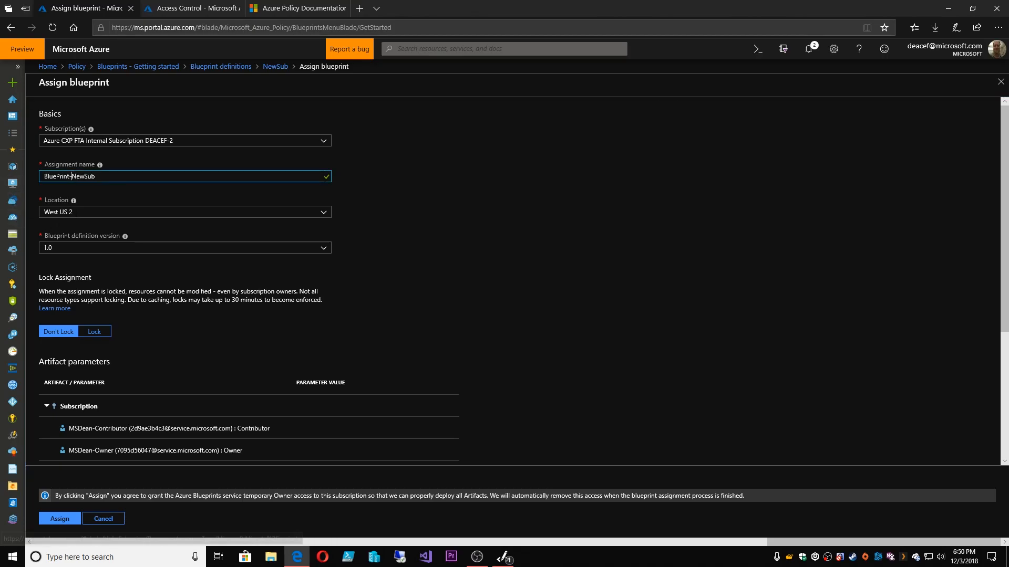
pyautogui.click(77, 213)
pyautogui.click(65, 261)
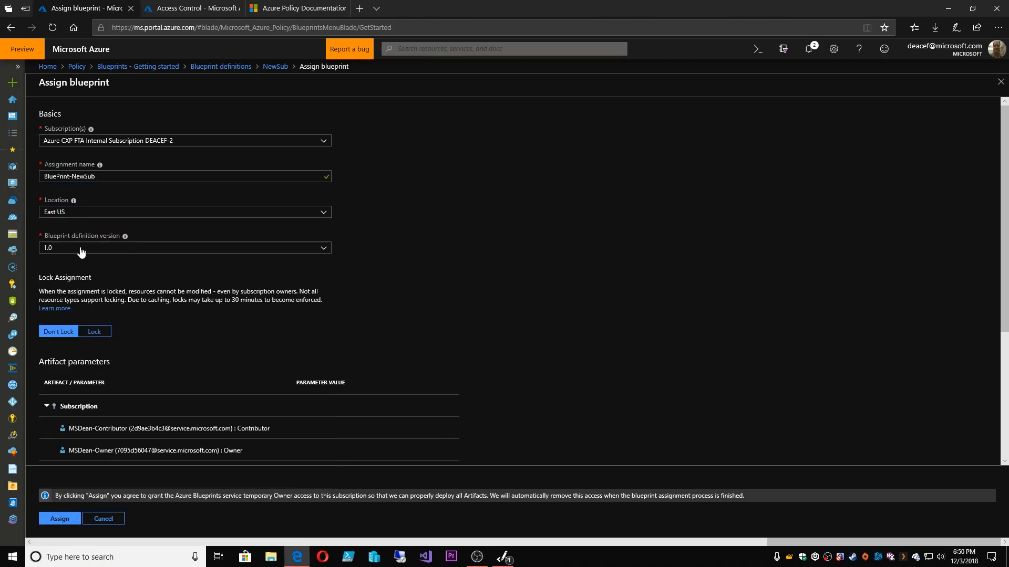
pyautogui.click(74, 250)
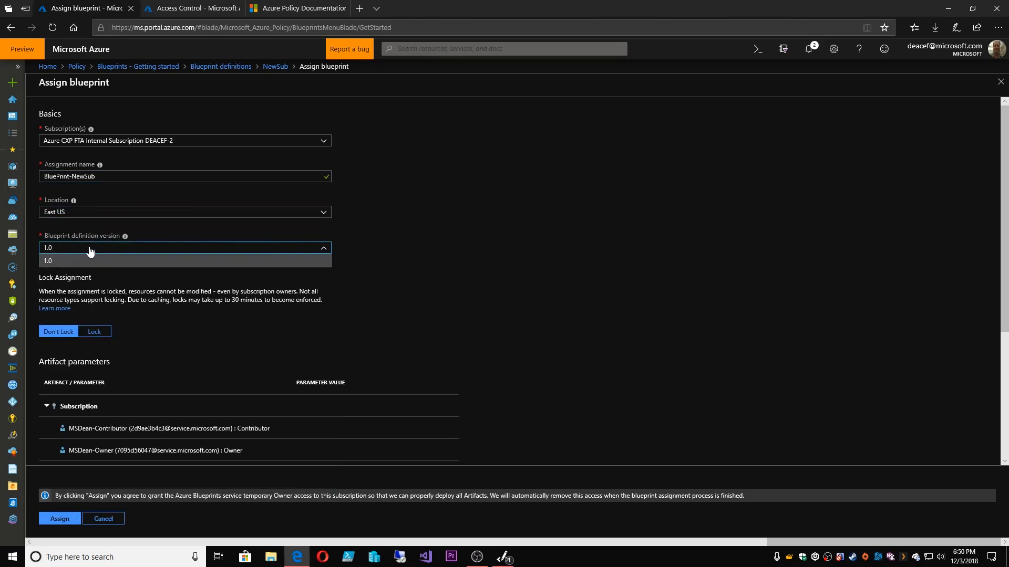
pyautogui.click(107, 260)
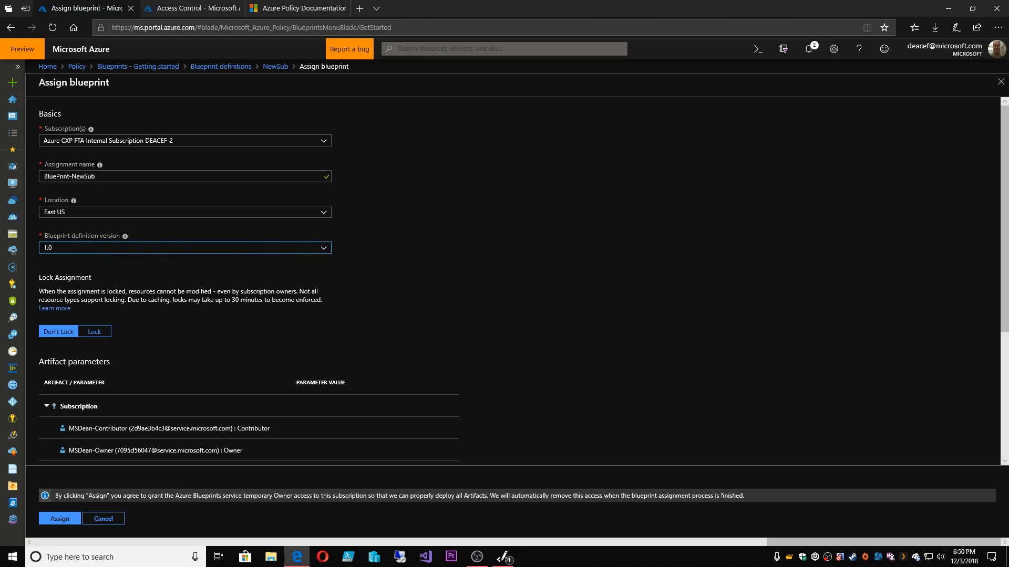
# - Open the documentation linked from the lock assignment setting and read about locking modes and states in Azure Blueprints
pyautogui.moveTo(39, 281); pyautogui.dragTo(124, 276)
pyautogui.click(57, 309)
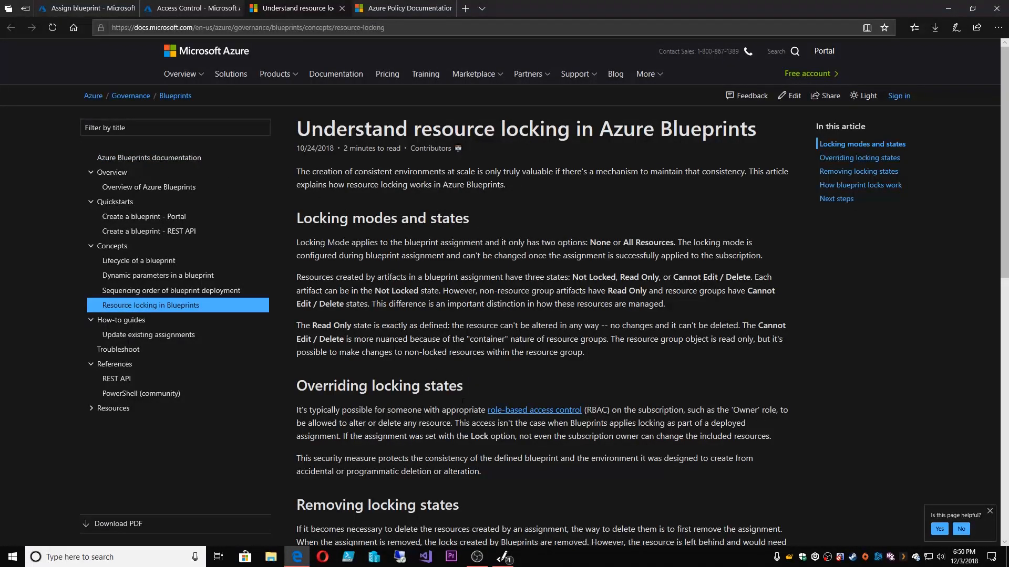
pyautogui.scroll(-2, 464, 327)
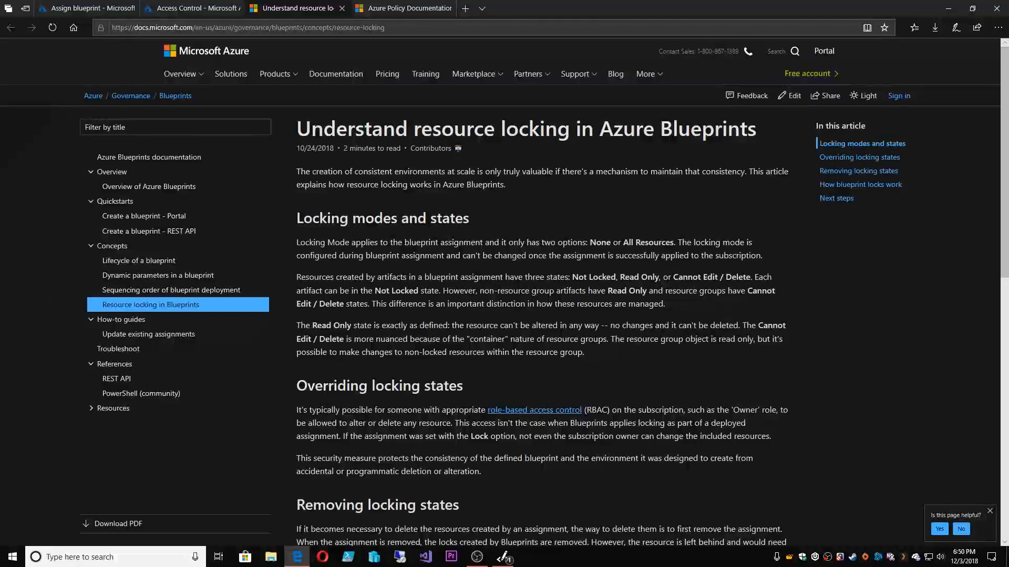
# - Find the Azure Blueprints documentation through the Management Tools category of the Azure product documentation and look over its articles
pyautogui.click(326, 72)
pyautogui.click(266, 204)
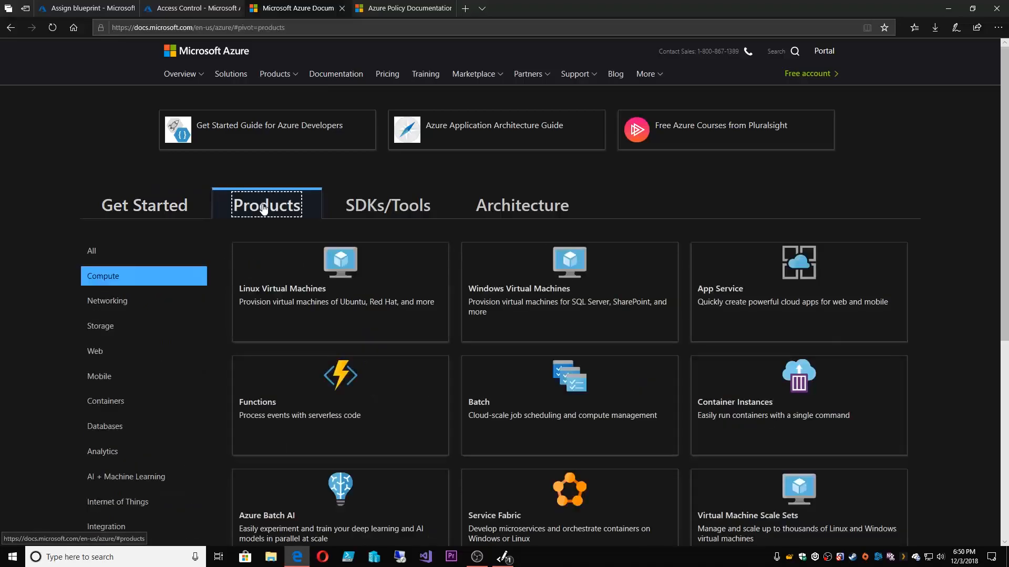
pyautogui.scroll(-5, 156, 336)
pyautogui.click(120, 313)
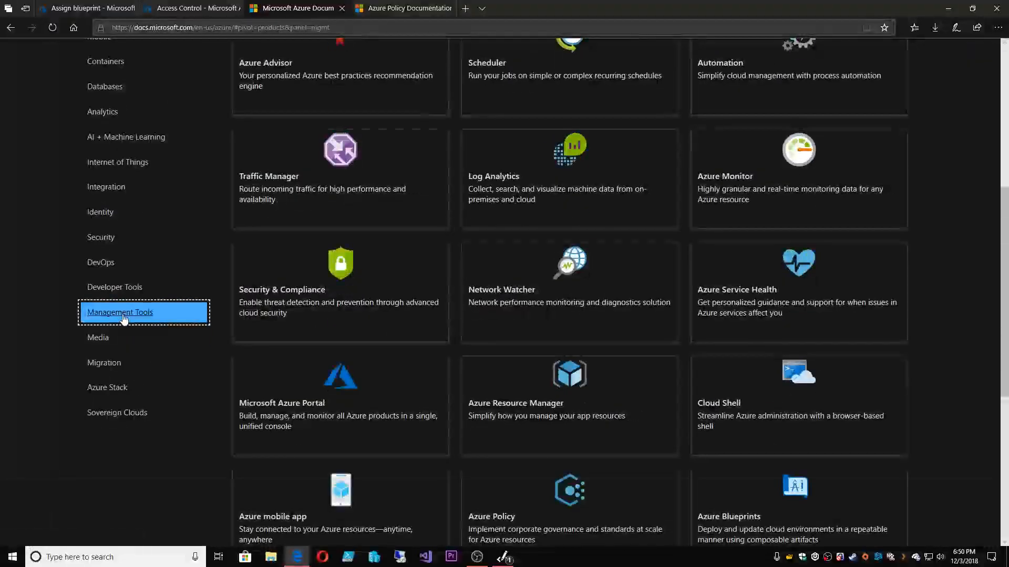
pyautogui.click(738, 293)
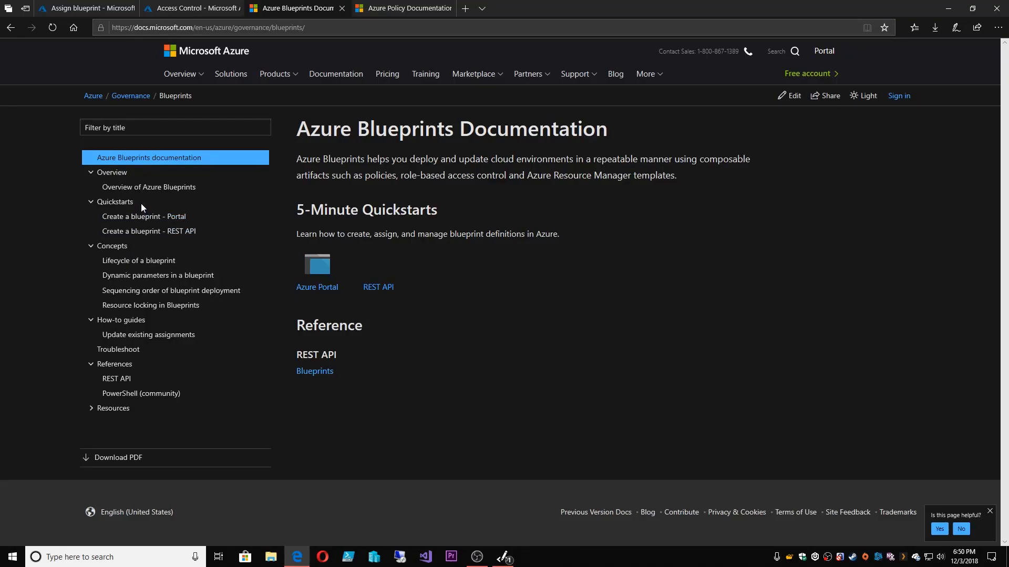
pyautogui.click(209, 309)
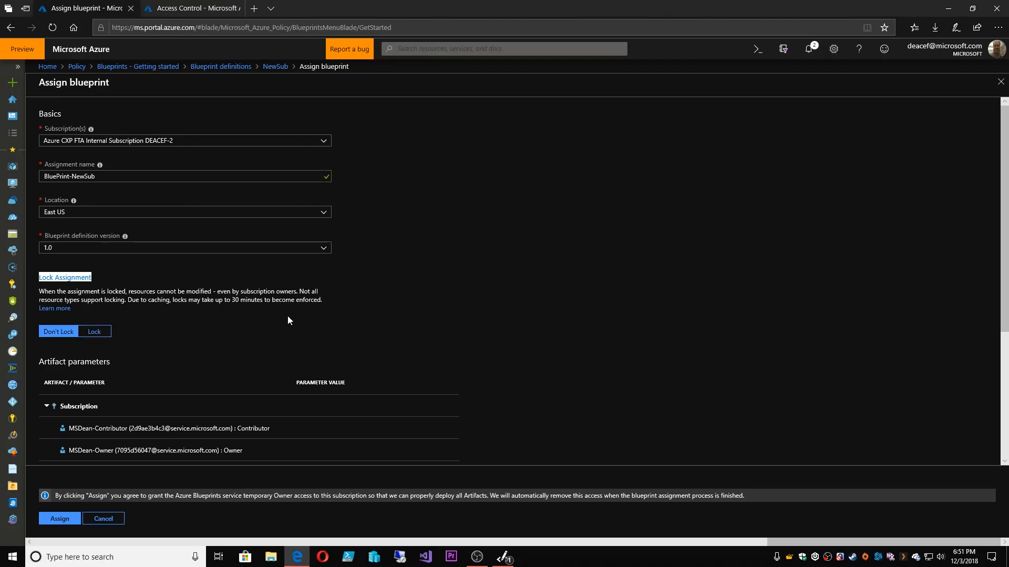
# - Review the blueprint assignment's artifact parameters and examine the IPRange parameter definition in the JSON template in Code Writer
pyautogui.click(467, 317)
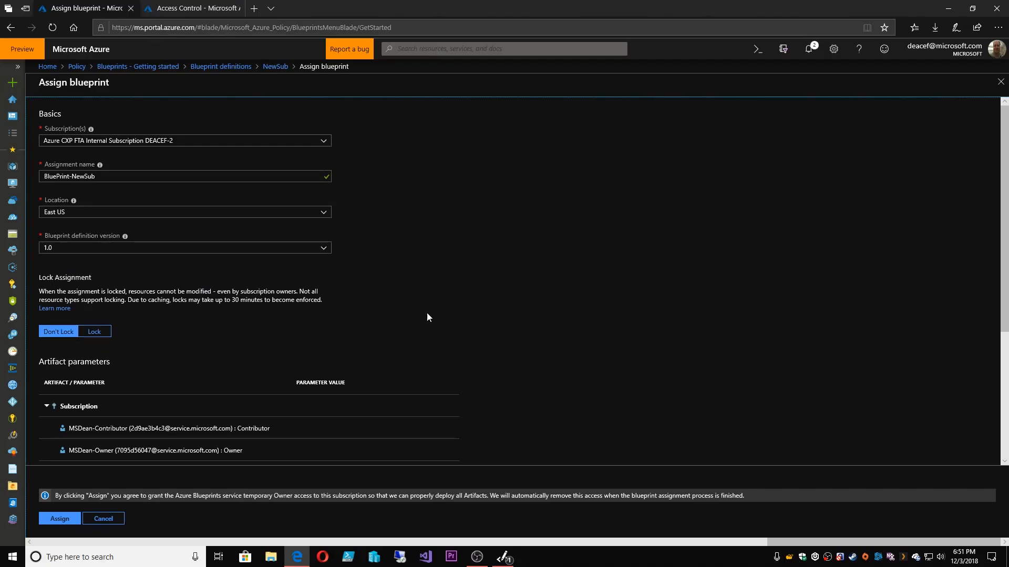
pyautogui.scroll(-3, 426, 316)
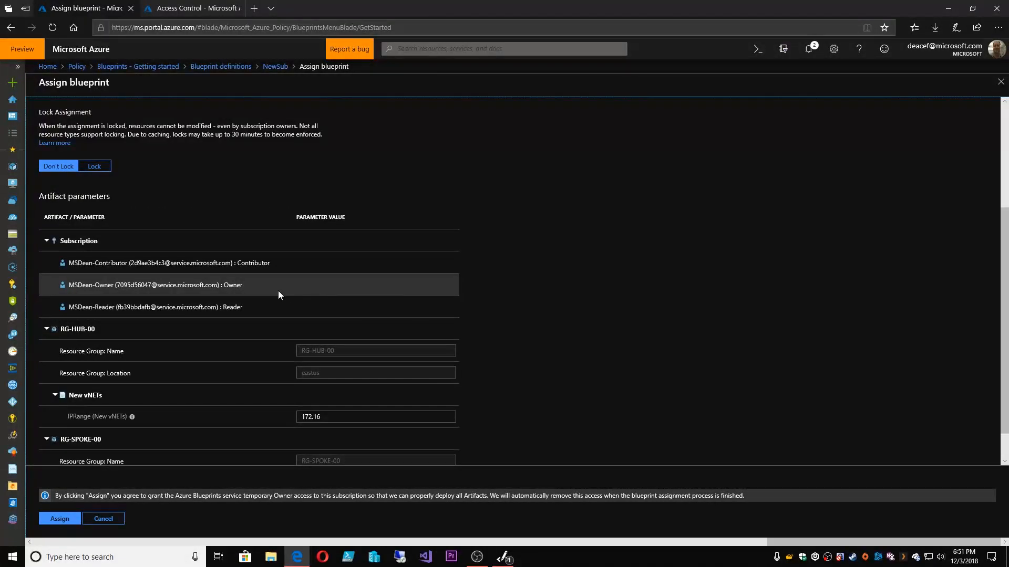
pyautogui.scroll(-1, 358, 304)
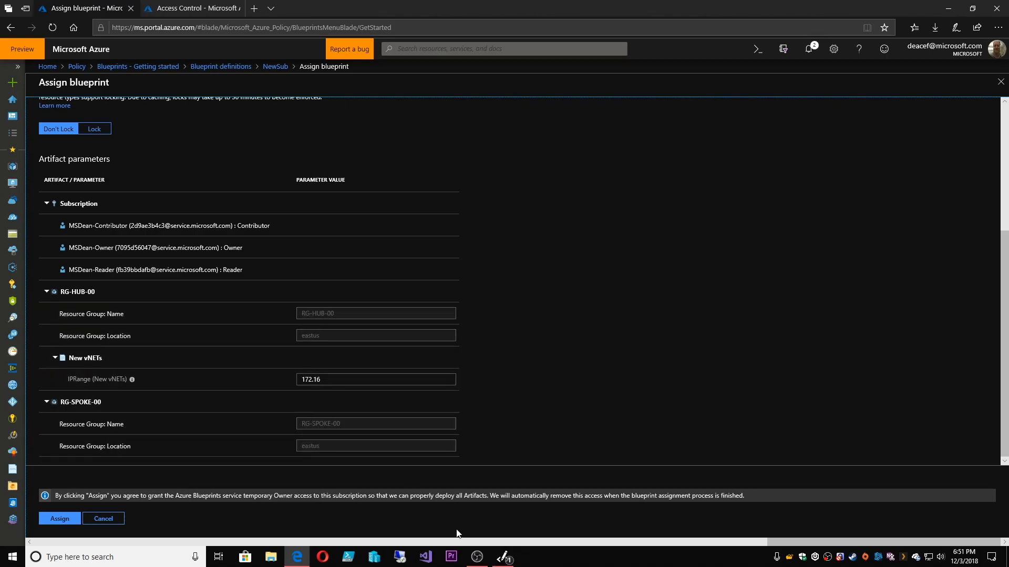
pyautogui.click(503, 557)
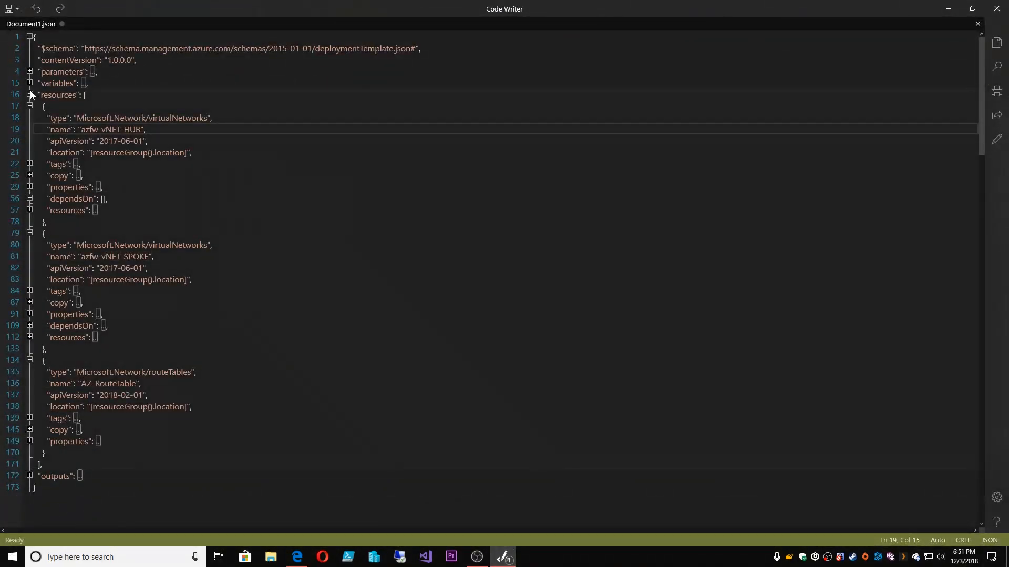
pyautogui.click(30, 71)
pyautogui.moveTo(108, 106); pyautogui.dragTo(132, 106)
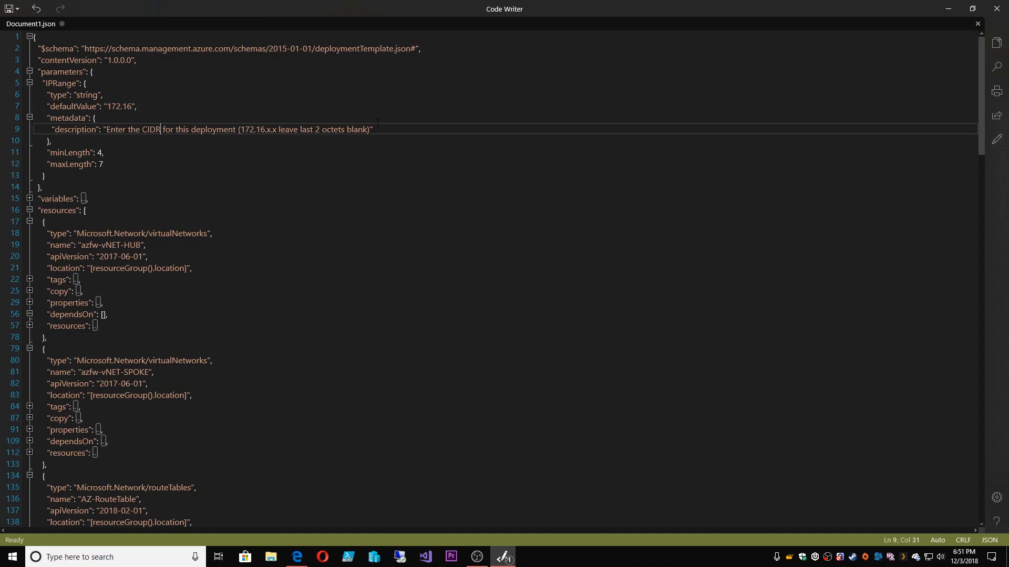
pyautogui.click(949, 9)
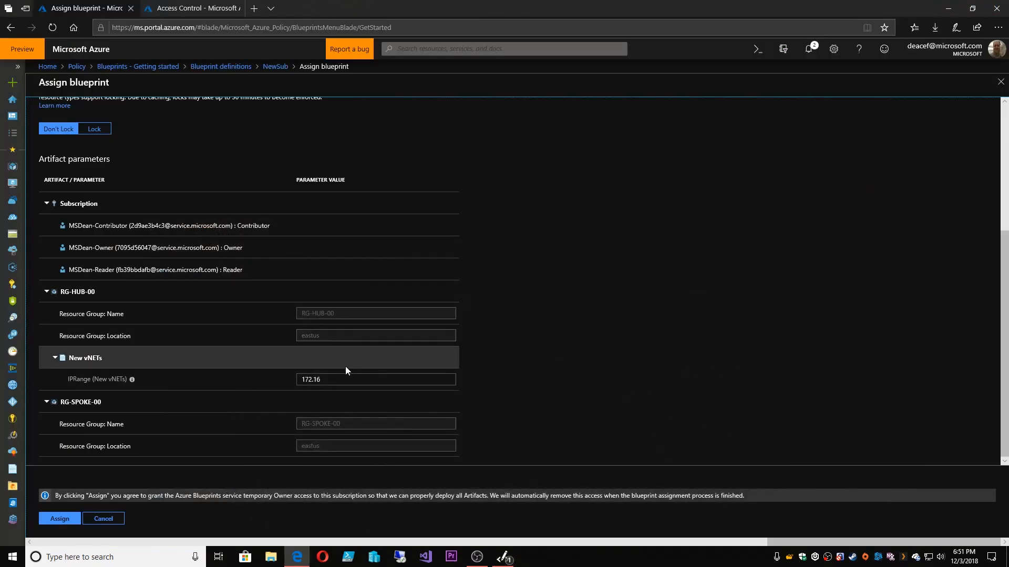
# - Assign the blueprint with Don't Lock and the New vNETs IPRange of 172.16
pyautogui.moveTo(323, 380); pyautogui.dragTo(269, 383)
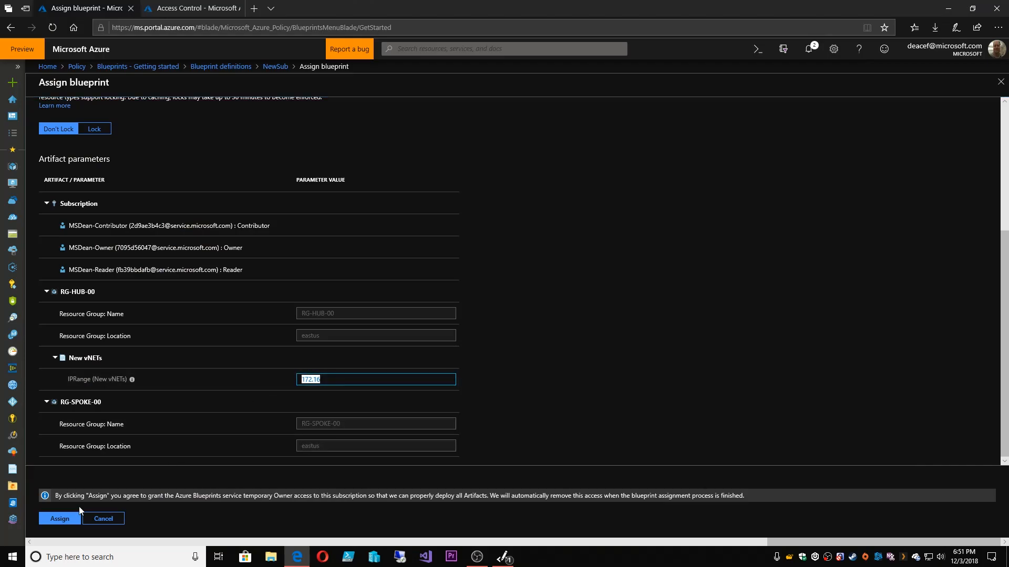
pyautogui.click(58, 519)
# - Check the resource groups of only the second Azure CXP FTA Internal Subscription by filtering the resource group list
pyautogui.click(189, 8)
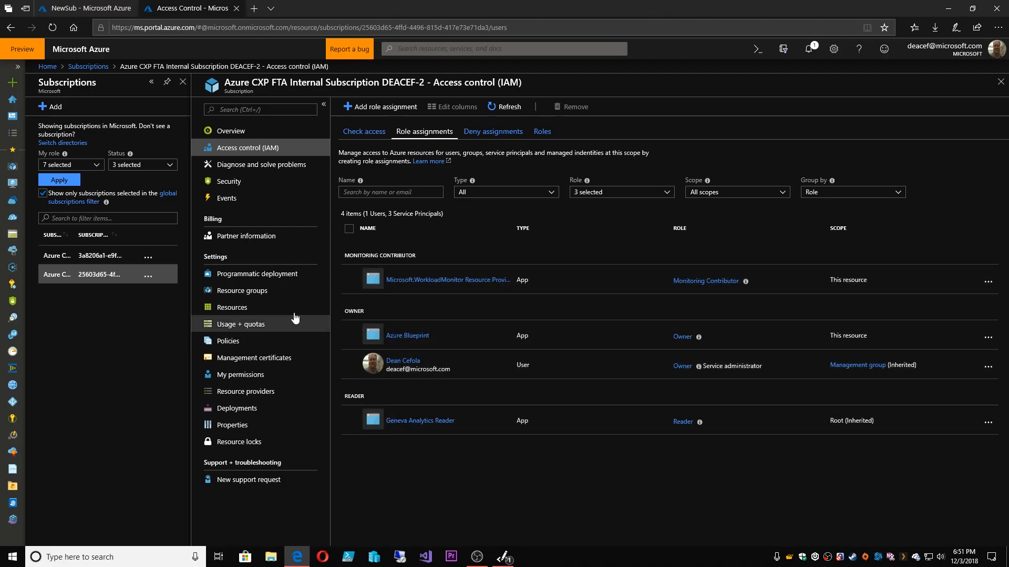
pyautogui.click(13, 167)
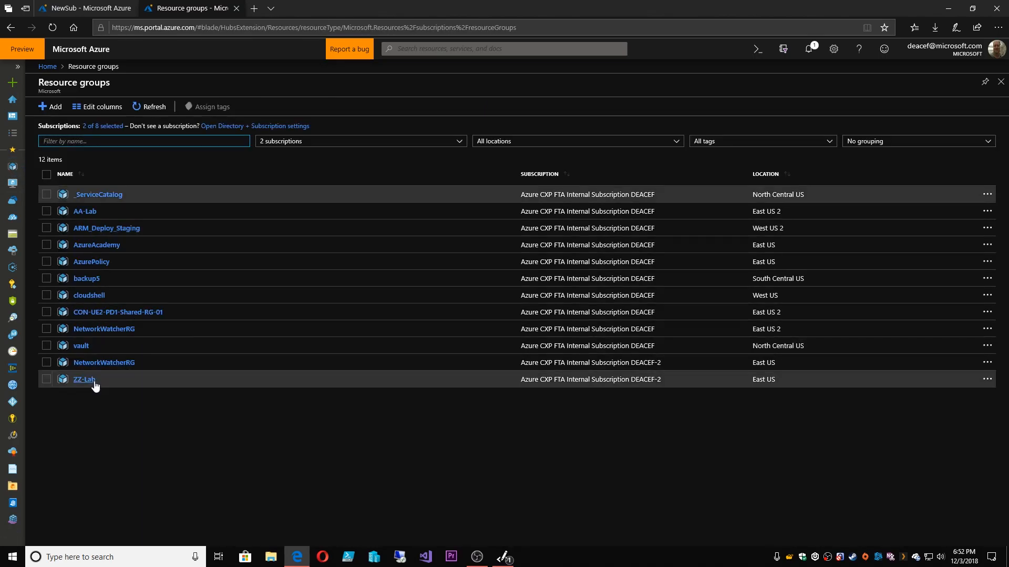
pyautogui.click(275, 141)
pyautogui.click(264, 187)
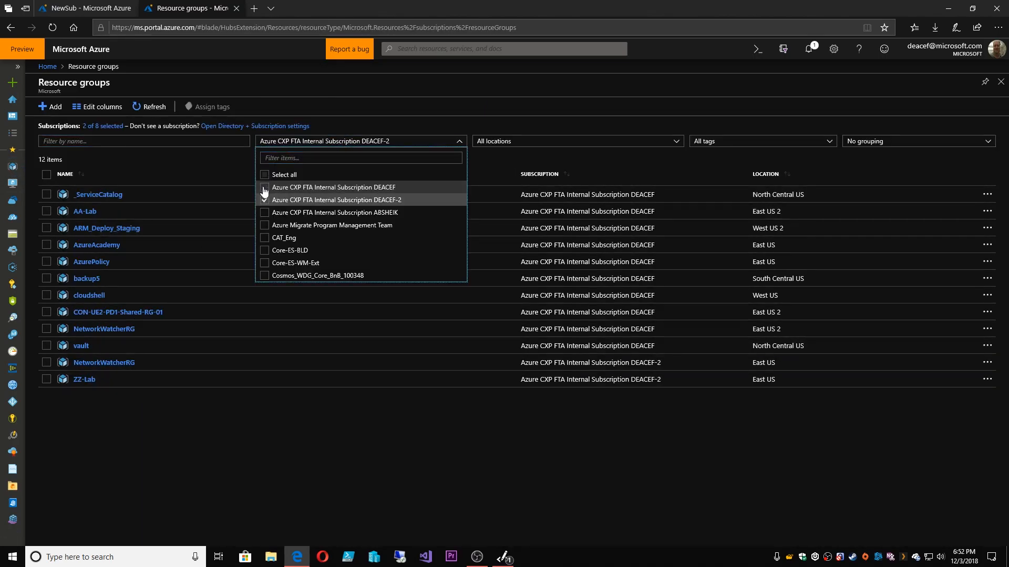
pyautogui.click(289, 427)
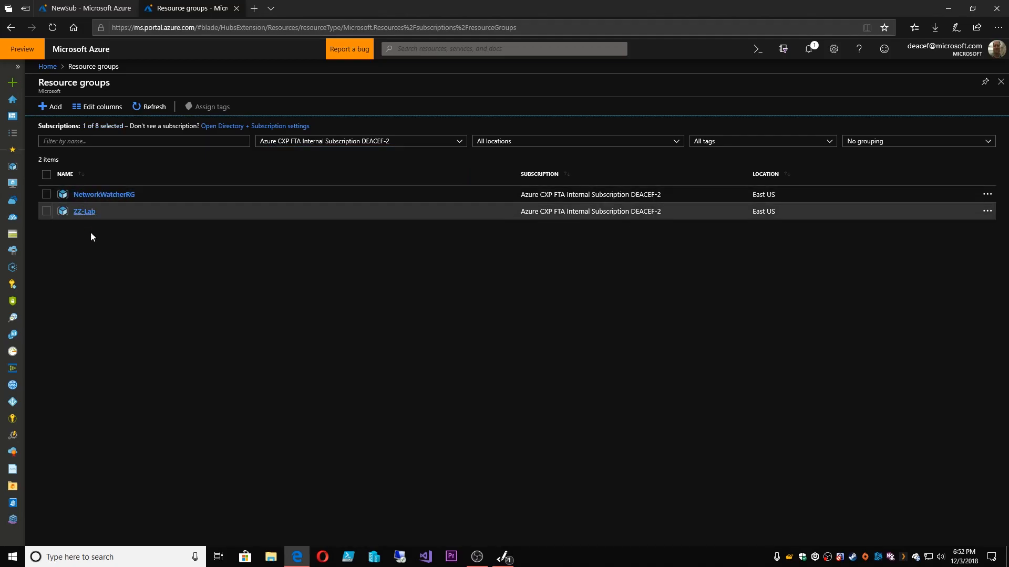
# - Check the portal notifications and track the assigned blueprints to view the BluePrint-NewSub assignment's status and managed resources
pyautogui.click(98, 6)
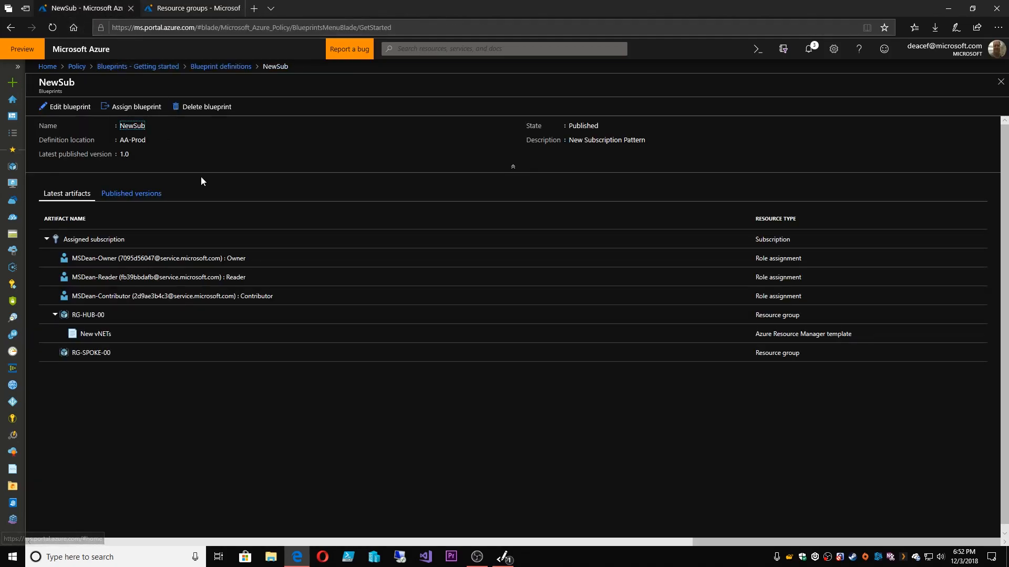
pyautogui.click(808, 49)
pyautogui.click(971, 100)
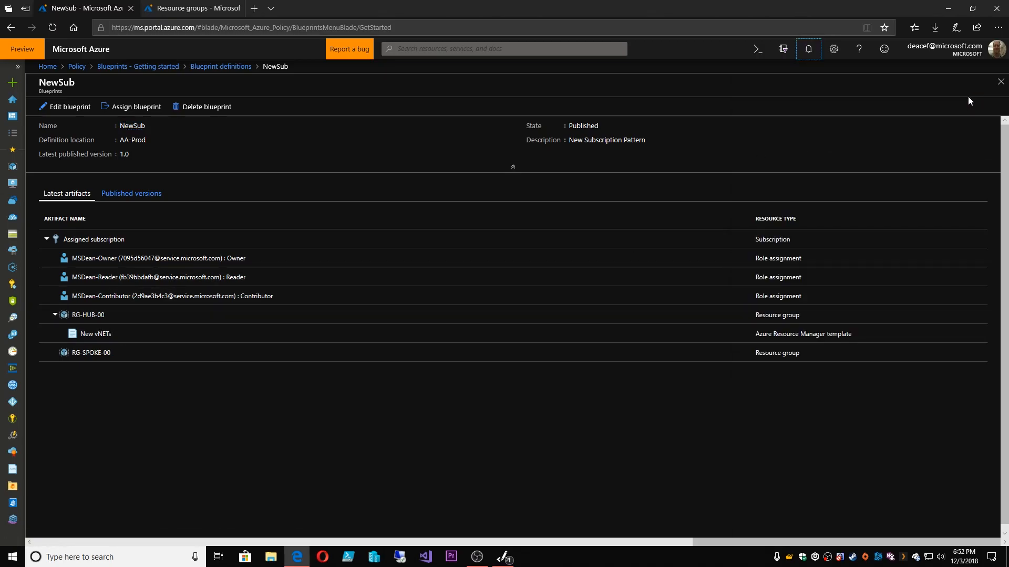
pyautogui.click(138, 66)
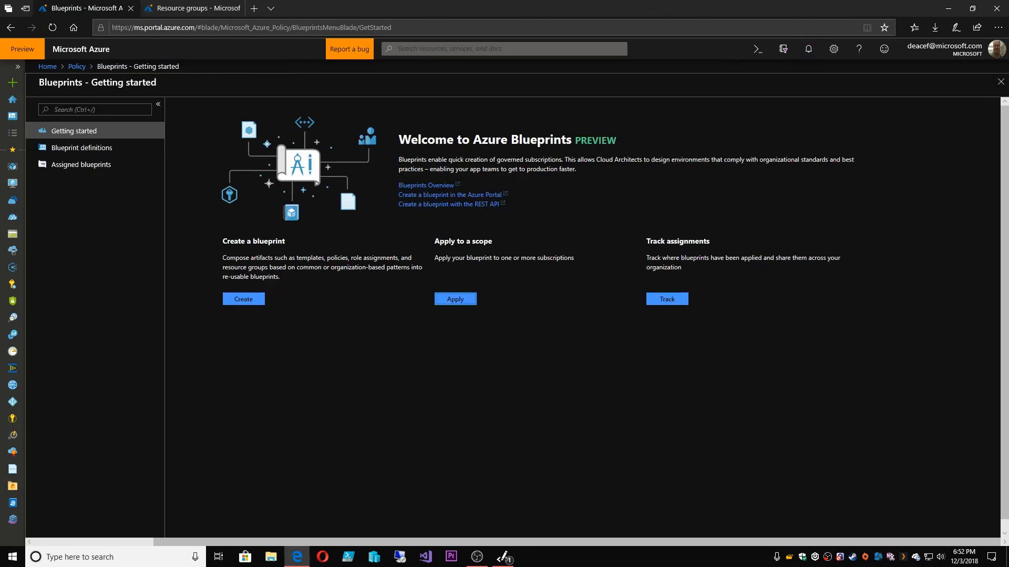
pyautogui.click(569, 346)
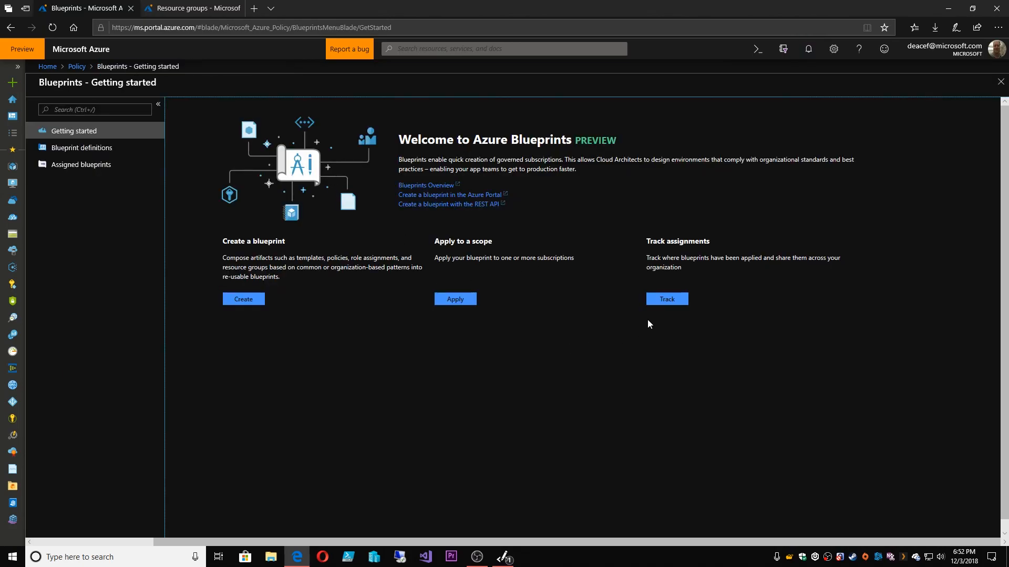
pyautogui.click(667, 299)
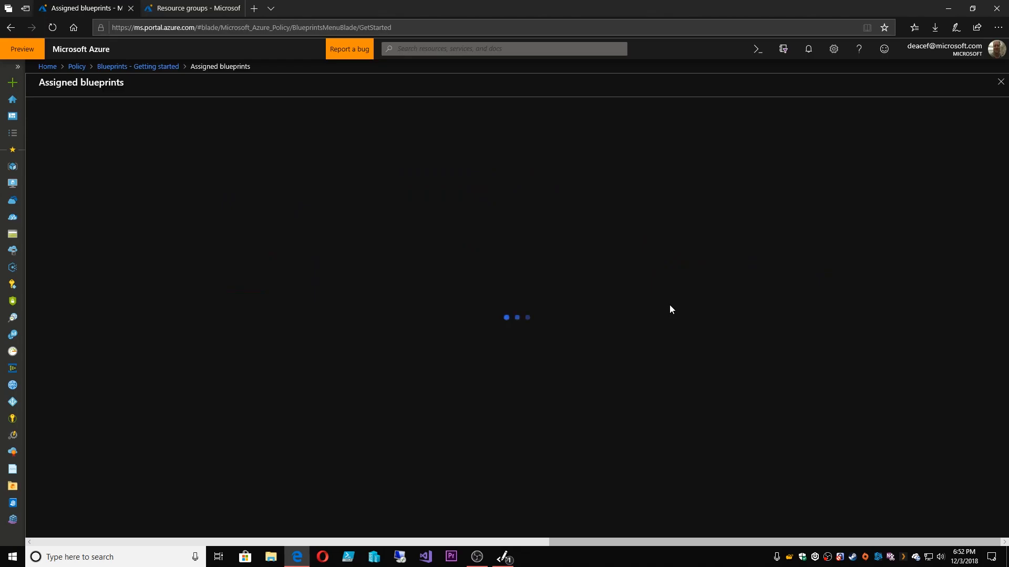
pyautogui.click(95, 189)
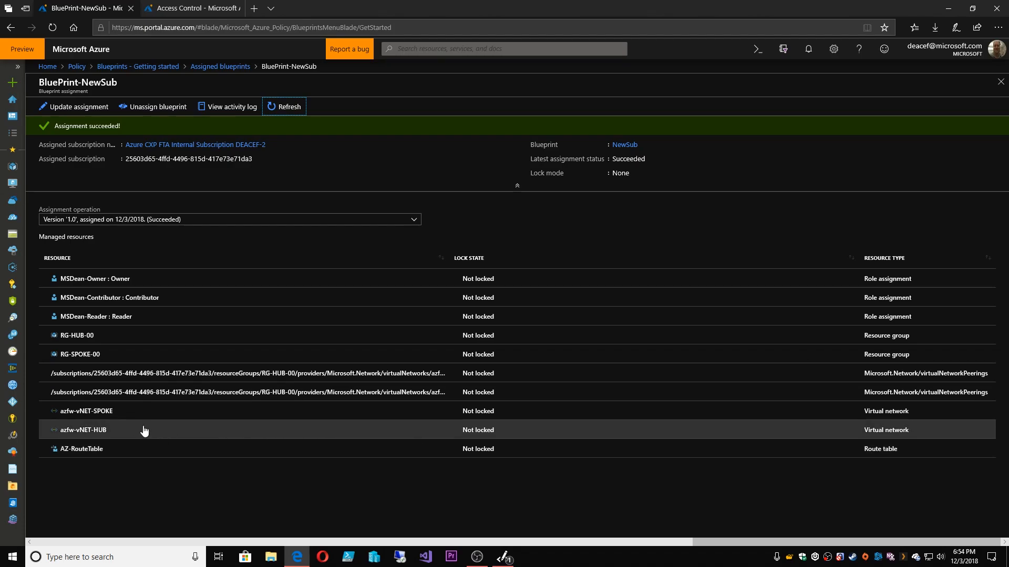
# - Inspect the subscription's role assignments and the peerings of azfw-vNET-HUB in resource group RG-HUB-00
pyautogui.click(184, 14)
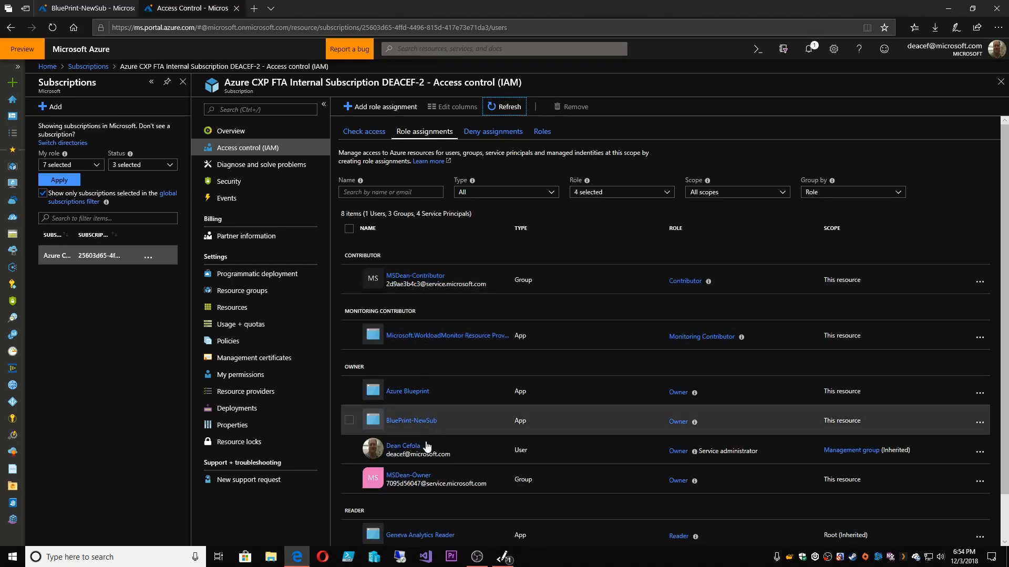
pyautogui.scroll(-1, 418, 475)
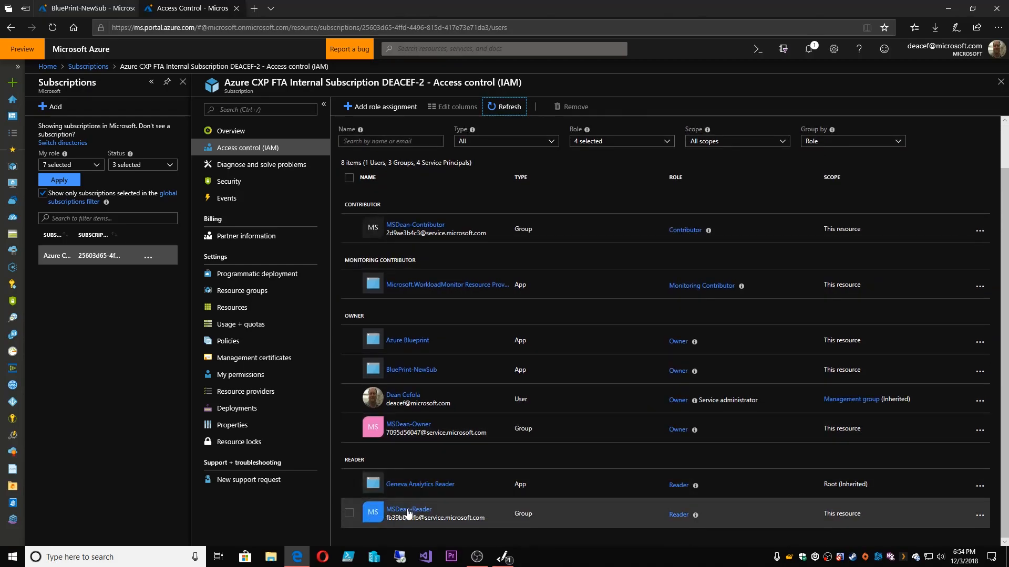
pyautogui.click(245, 293)
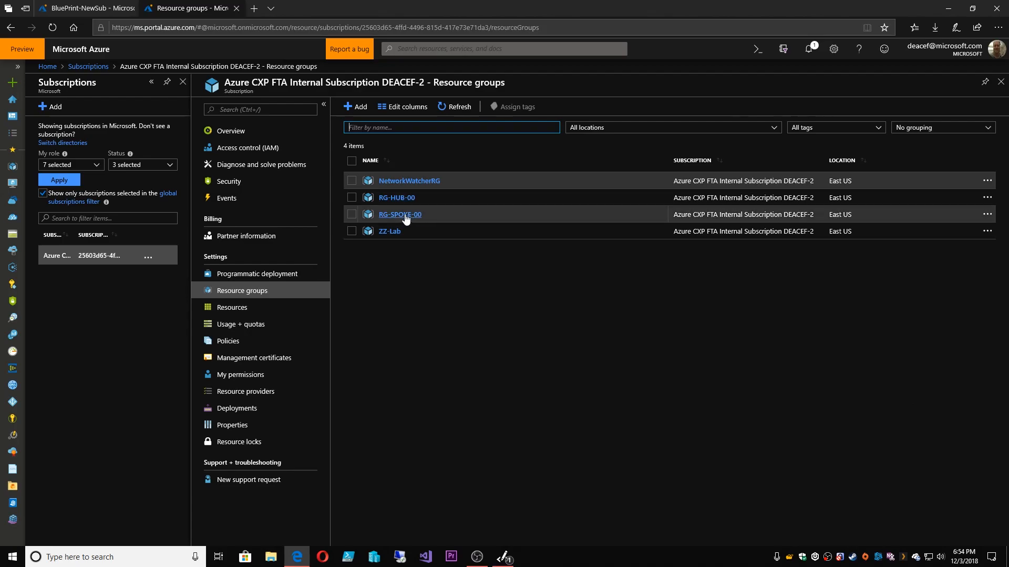
pyautogui.click(393, 201)
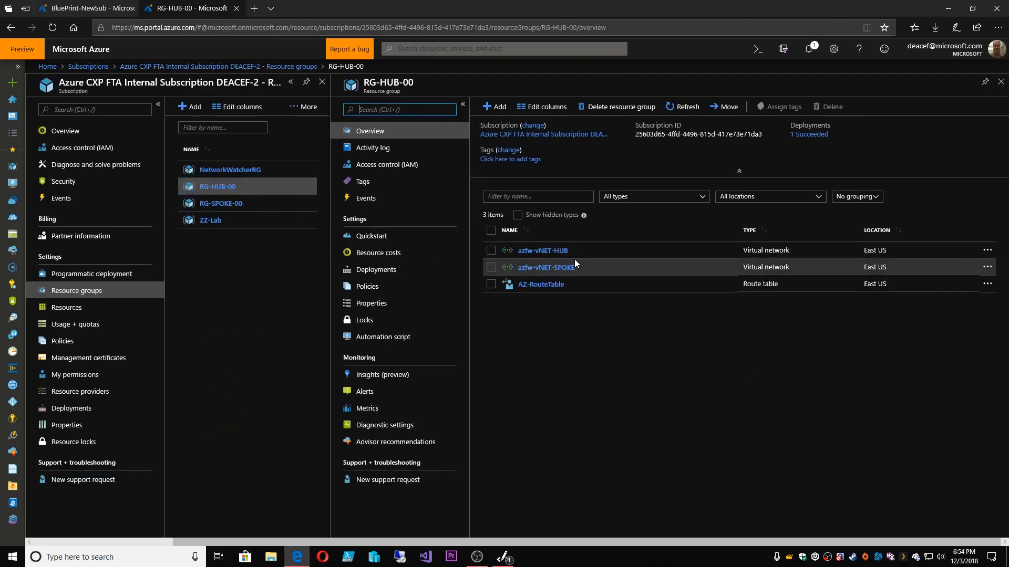
pyautogui.click(543, 252)
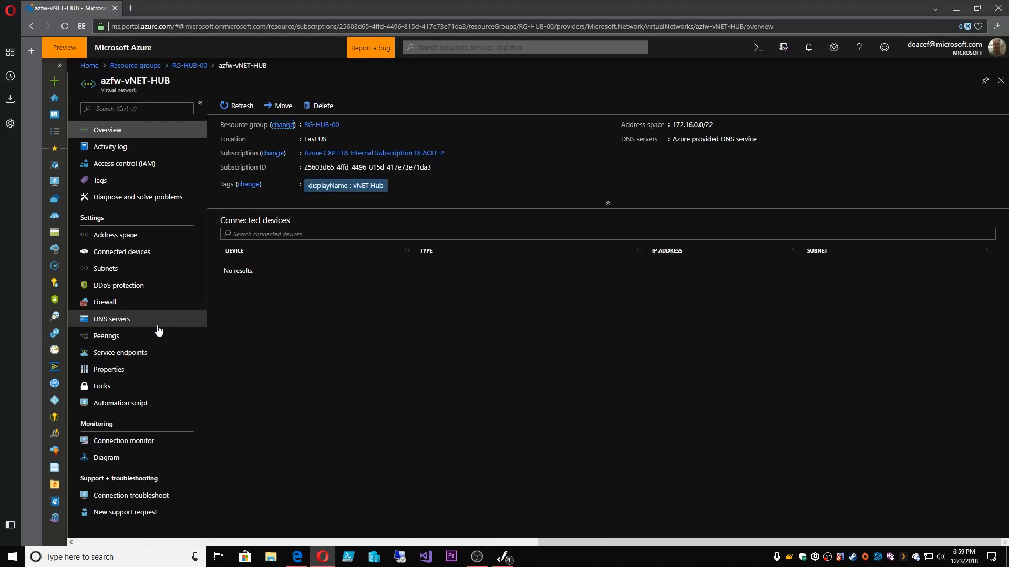
pyautogui.click(164, 335)
pyautogui.click(248, 163)
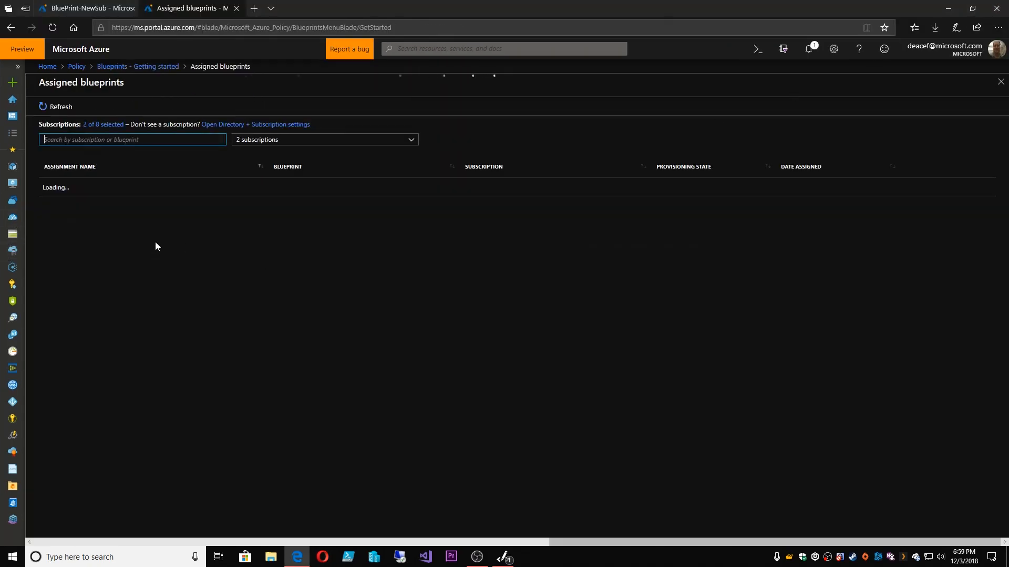
# - View the BluePrint-NewSub assignment, look through the blueprint definitions and assigned blueprints, and open the assignment for updating
pyautogui.click(84, 192)
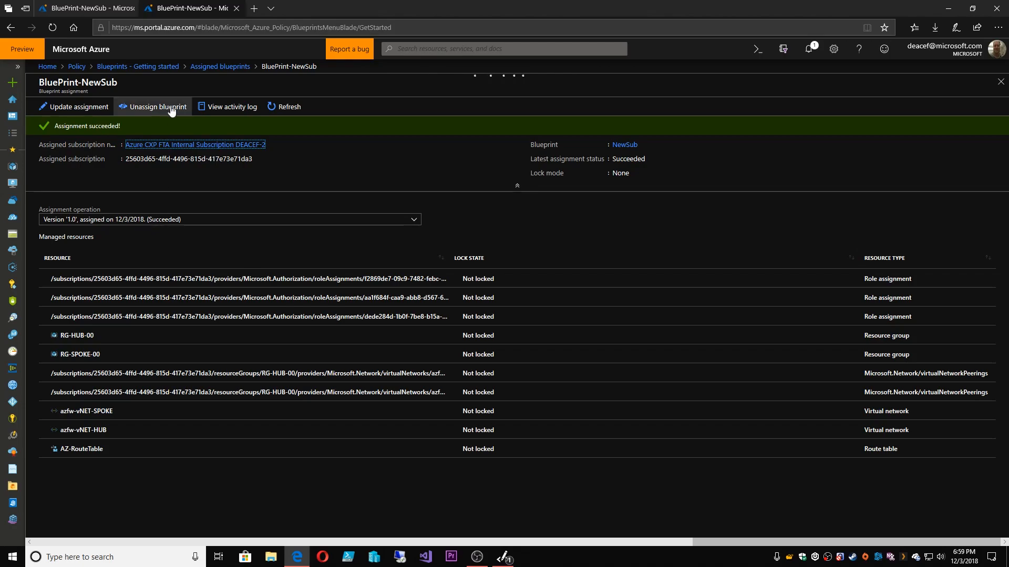
pyautogui.click(220, 66)
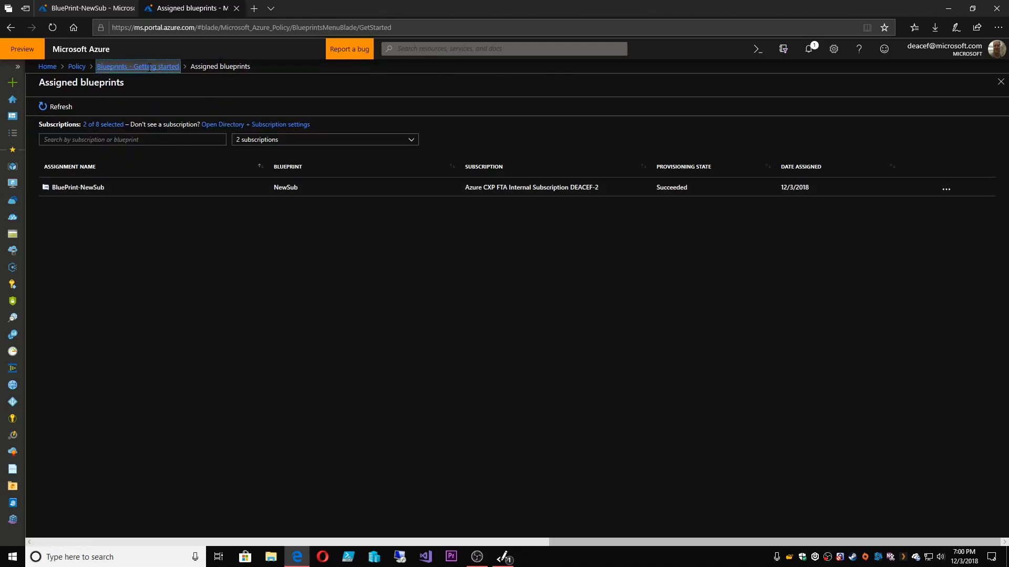
pyautogui.click(110, 66)
pyautogui.click(85, 147)
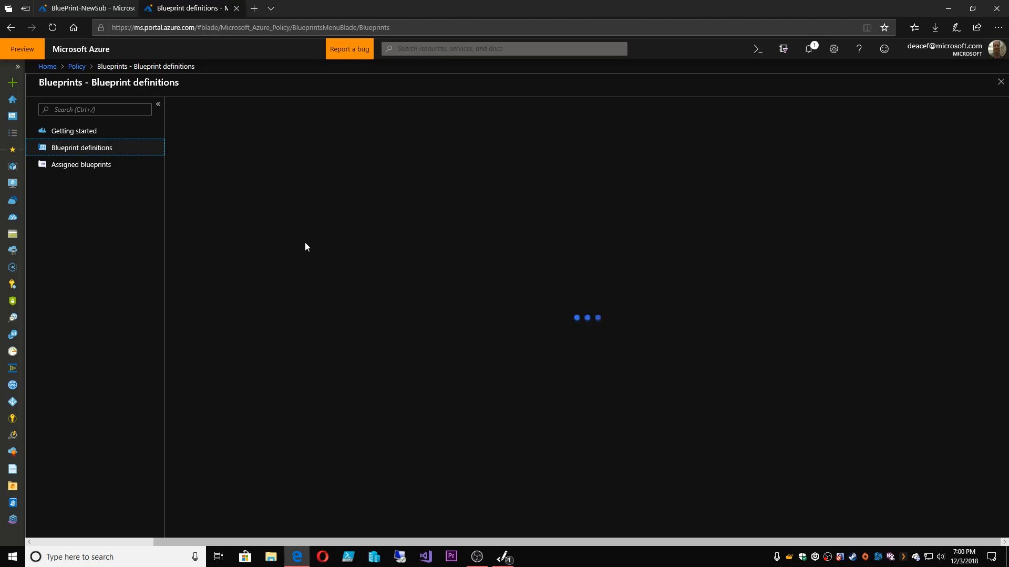
pyautogui.click(83, 166)
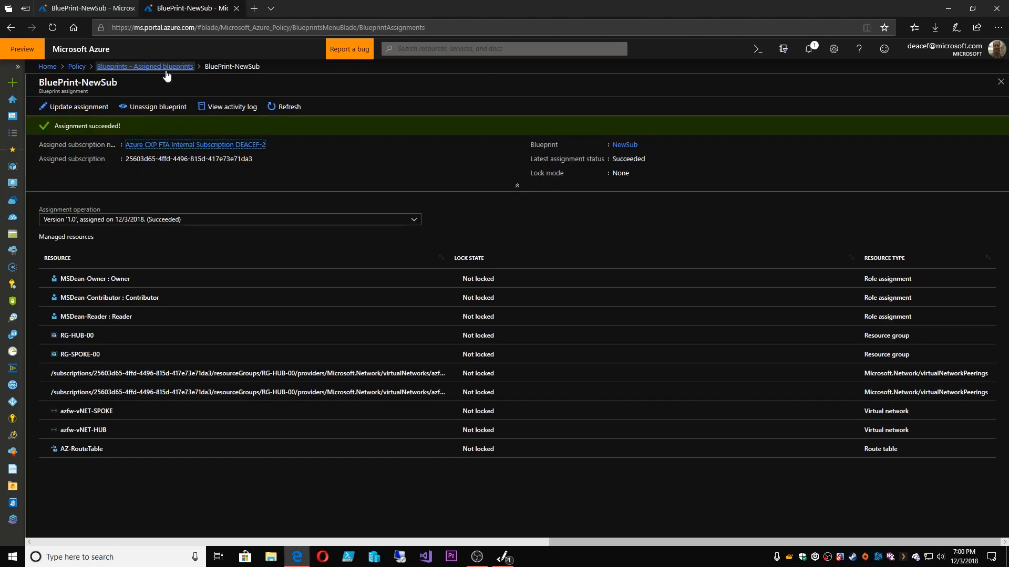
pyautogui.click(79, 107)
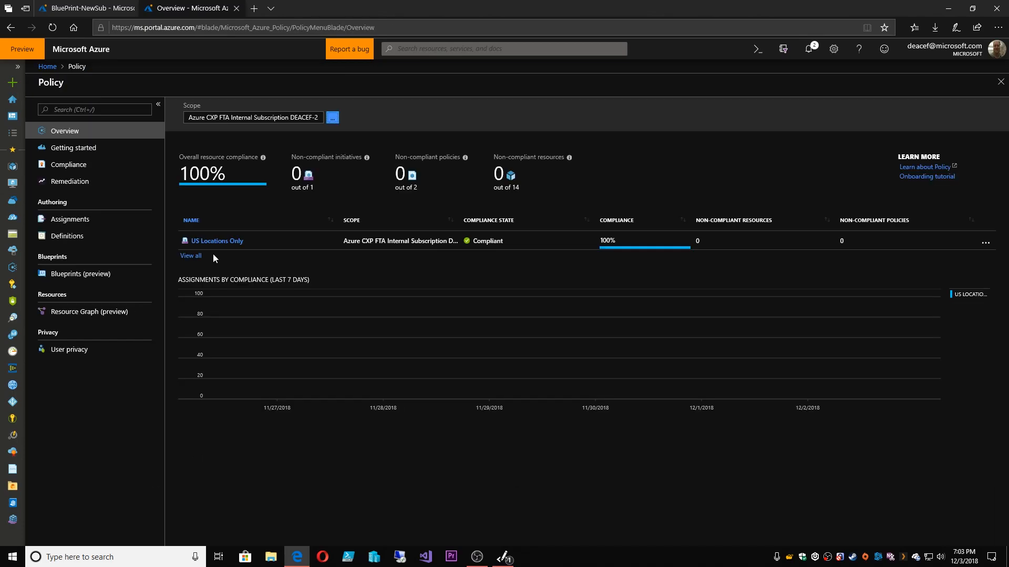
# - Examine the compliance details of the US Locations Only initiative, and look through the policy definitions and the Blueprints start page
pyautogui.click(80, 165)
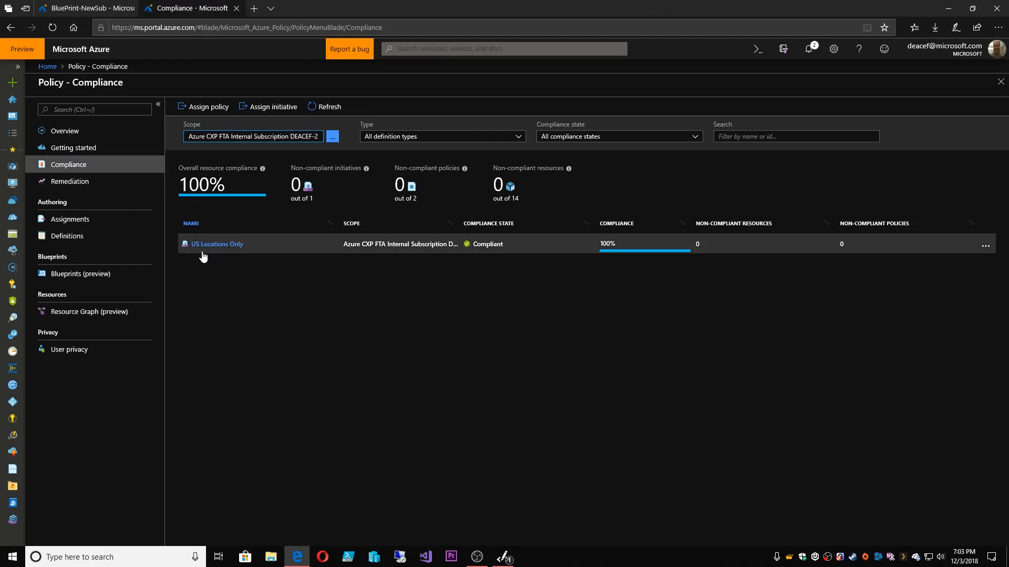
pyautogui.click(230, 245)
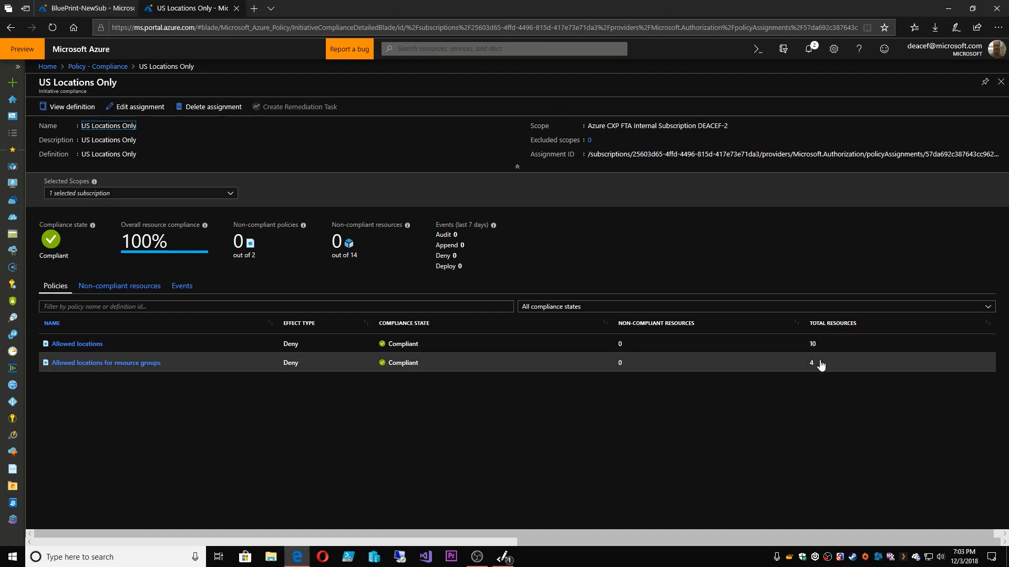
pyautogui.click(92, 66)
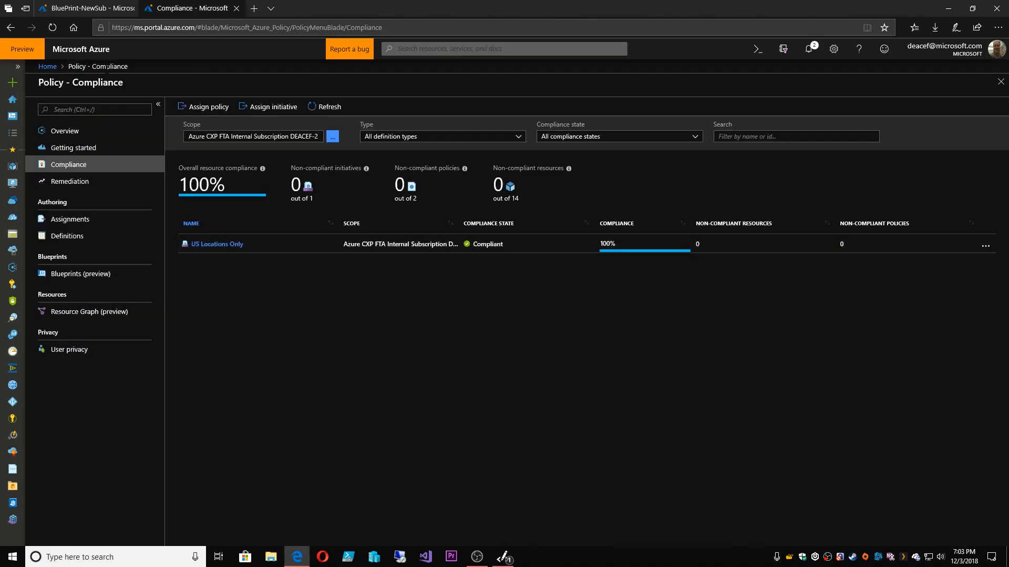
pyautogui.click(72, 236)
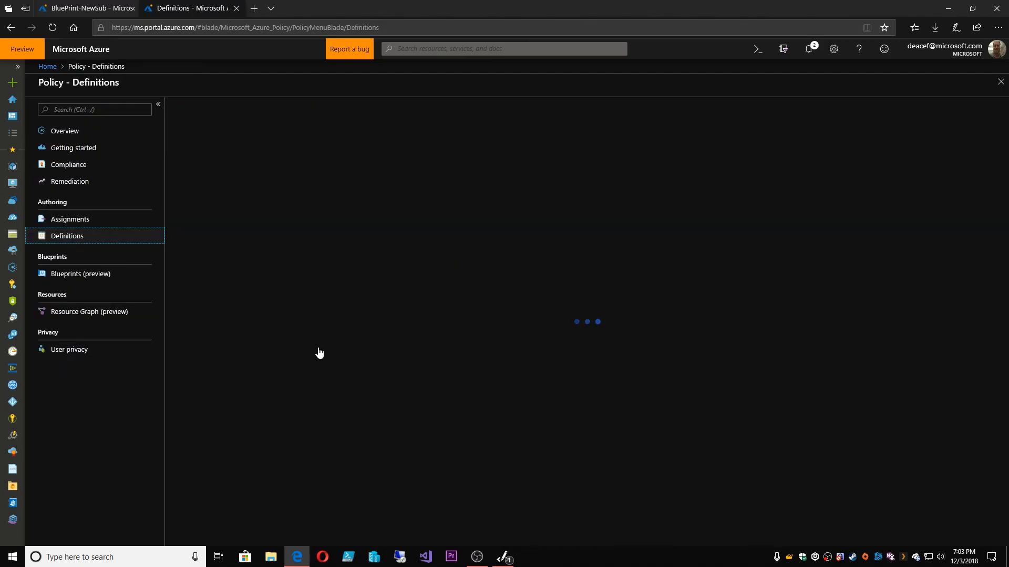
pyautogui.click(61, 276)
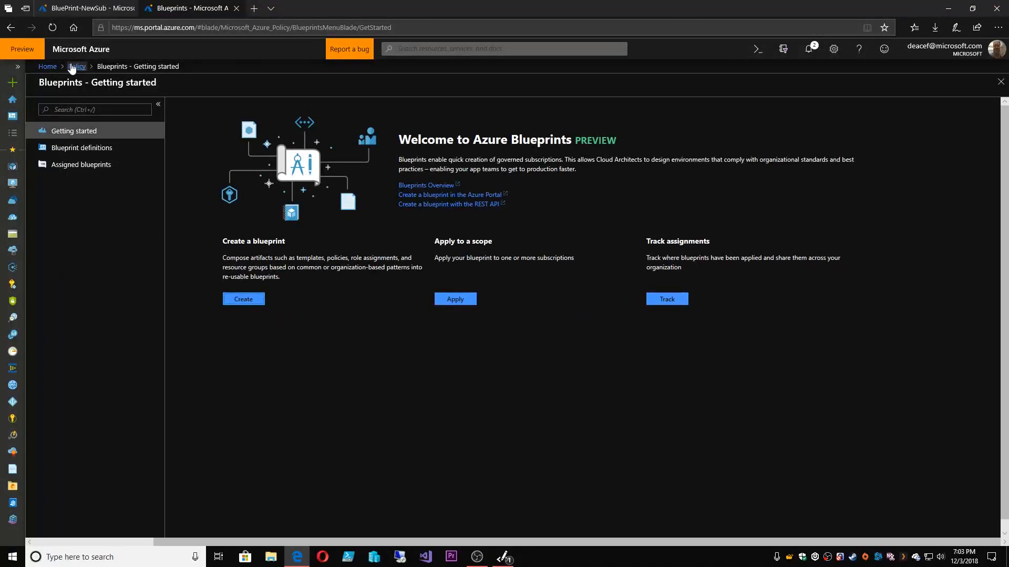
# - Open the RG-HUB-00 resource group from the list of all resource groups
pyautogui.click(12, 166)
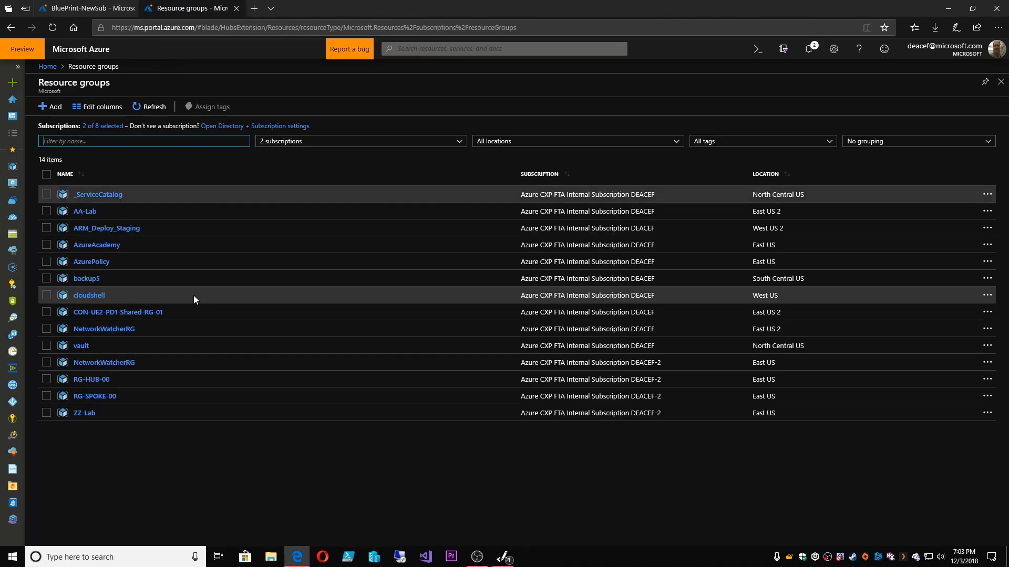
pyautogui.click(107, 380)
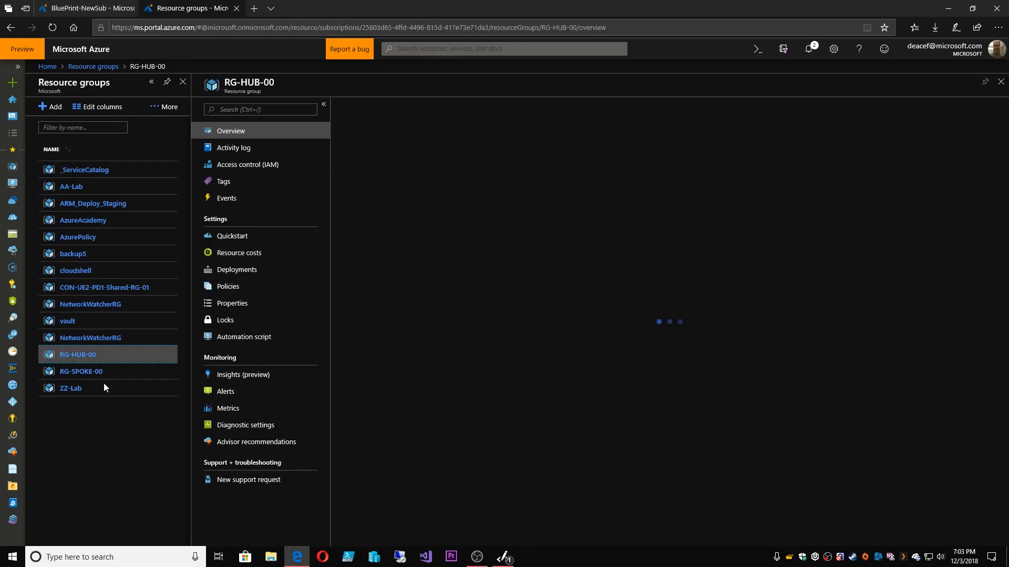